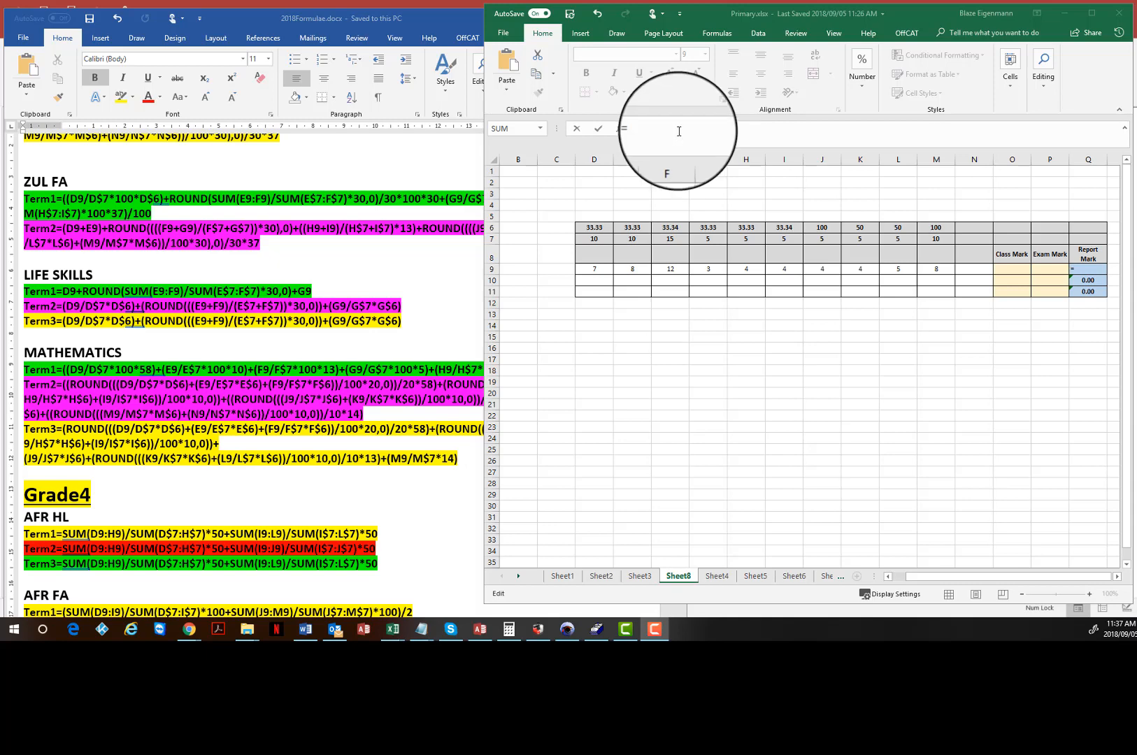
{"action": "left_click", "coordinate": [660, 131]}
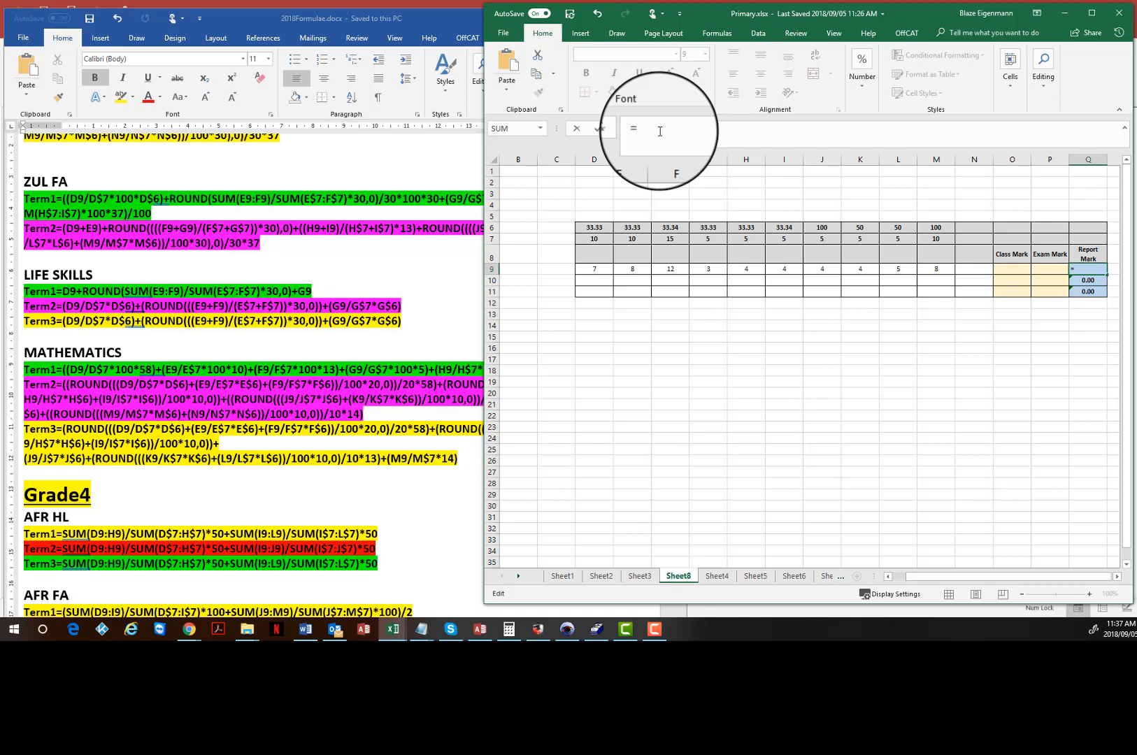
{"action": "key", "text": "F9"}
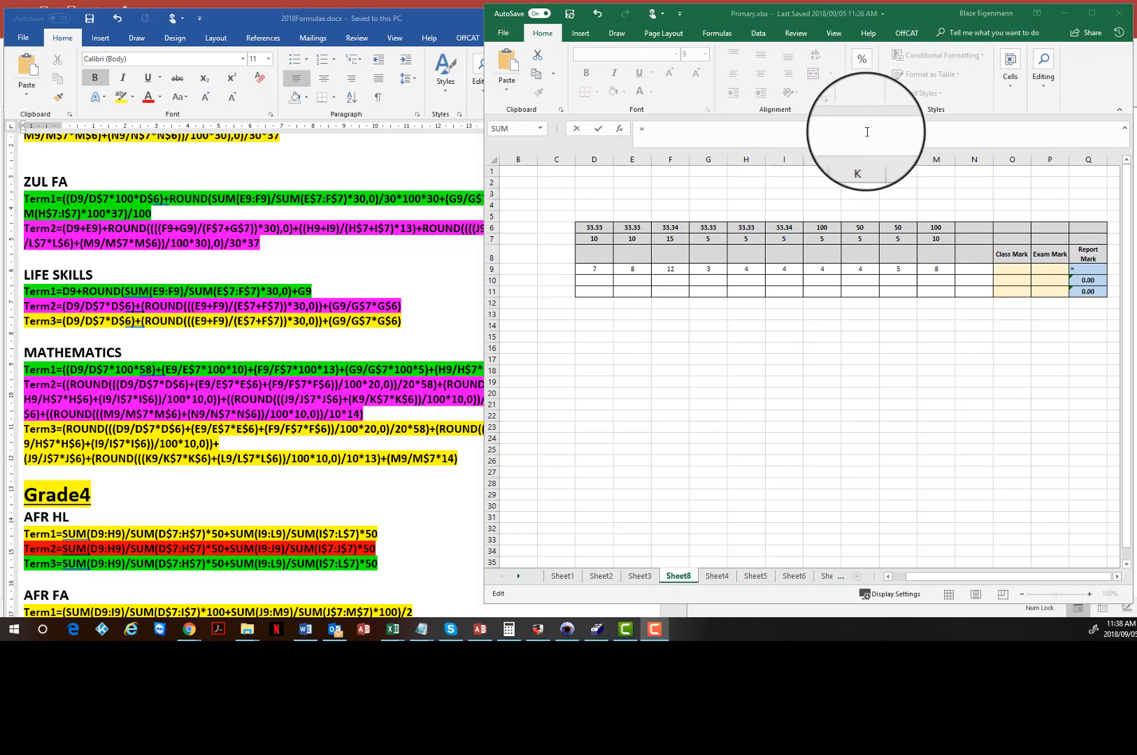
{"action": "left_click", "coordinate": [668, 130]}
{"action": "type", "text": "="}
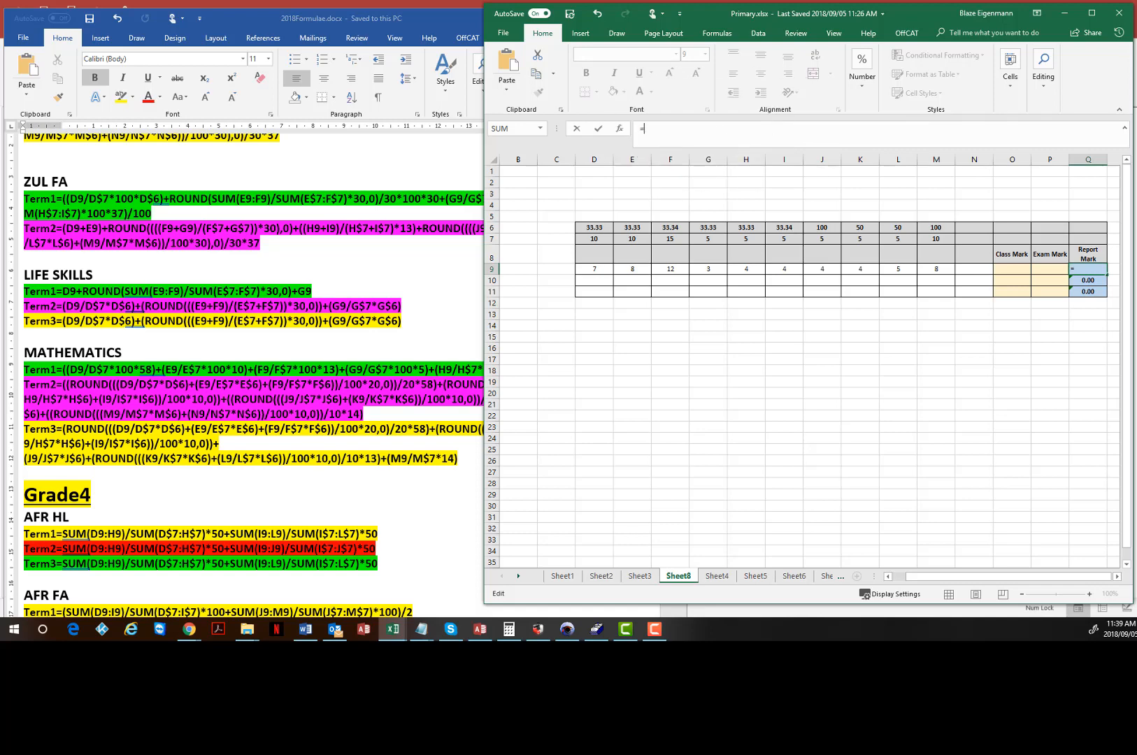
- Bring the Grade 03 Mathematics Term 3 mark sheet into view and show it in maximised view
{"action": "left_click_drag", "start_coordinate": [1136, 35], "coordinate": [345, 38]}
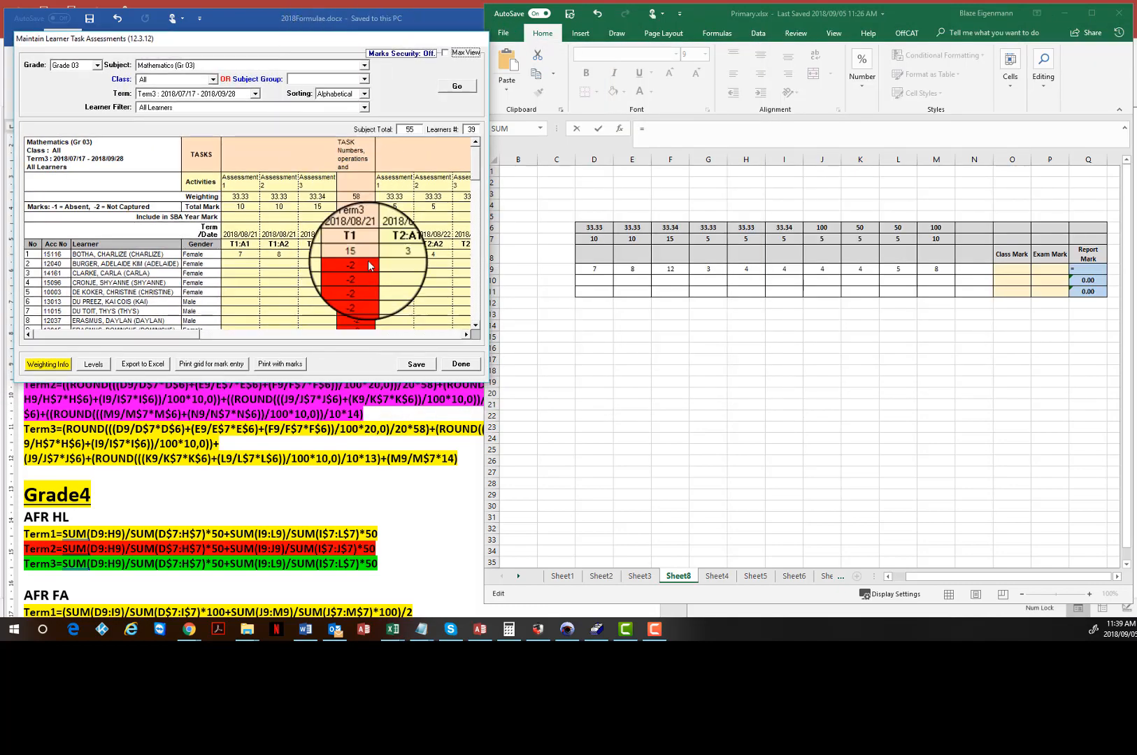
{"action": "left_click", "coordinate": [444, 54]}
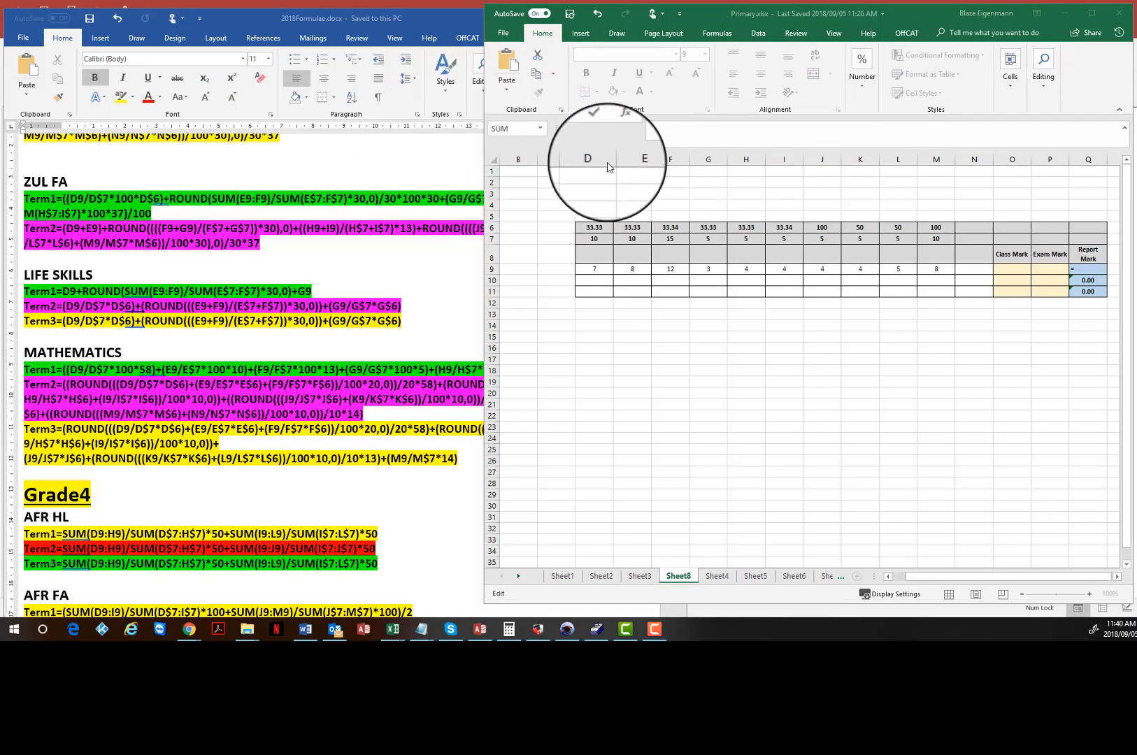
{"action": "left_click", "coordinate": [875, 248]}
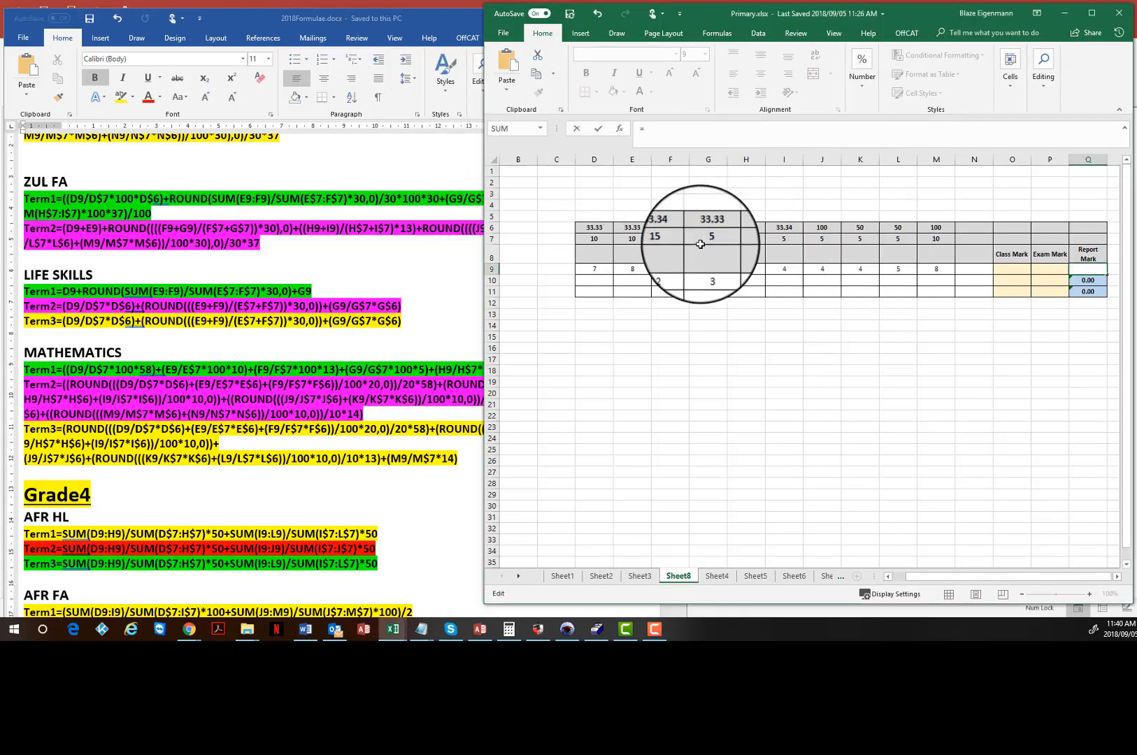
{"action": "left_click_drag", "start_coordinate": [599, 231], "coordinate": [935, 238]}
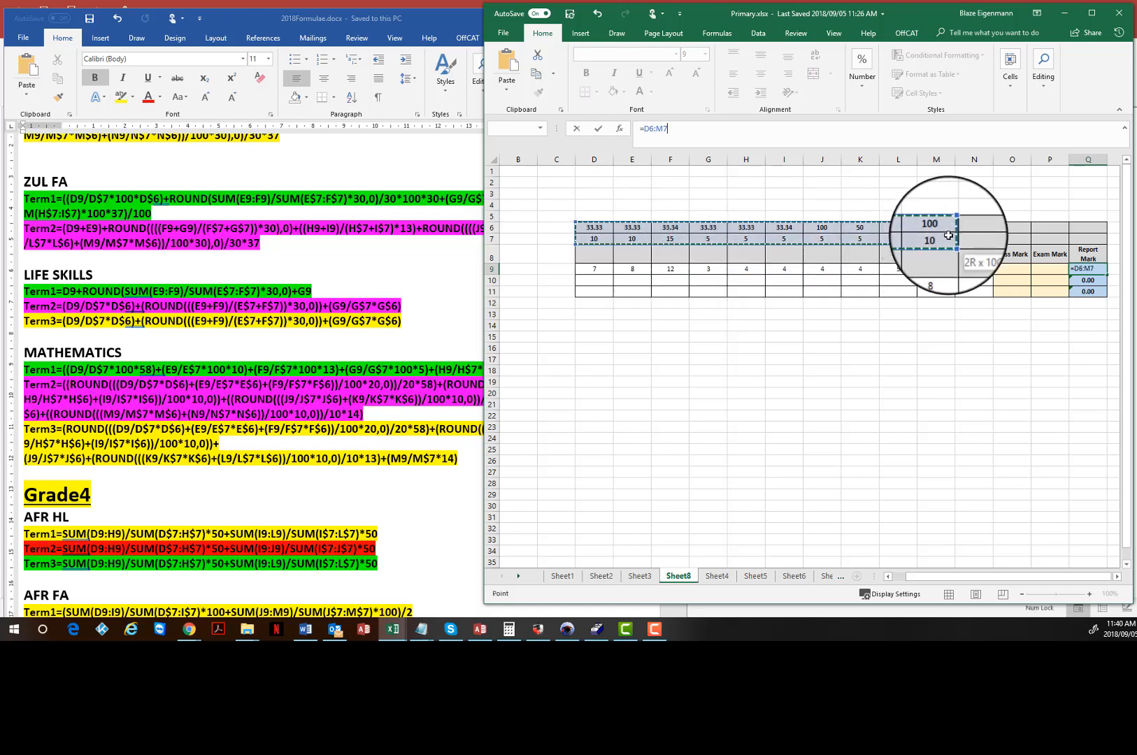
{"action": "left_click", "coordinate": [597, 14]}
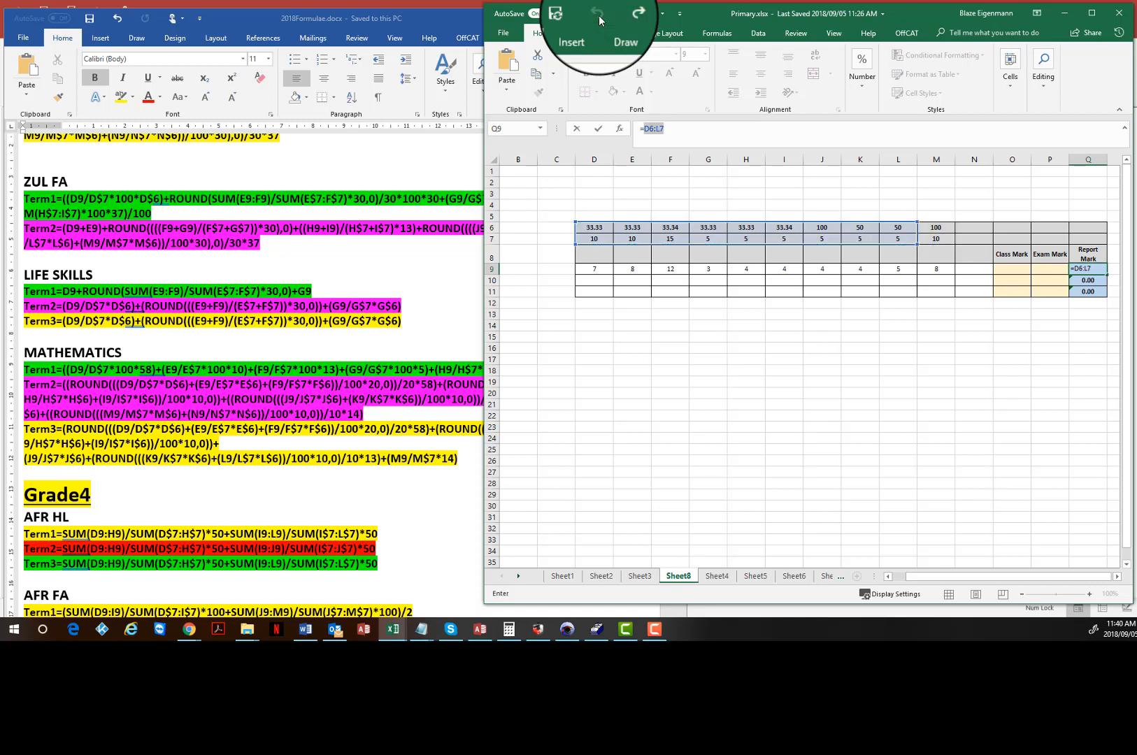
{"action": "left_click", "coordinate": [683, 129]}
{"action": "key", "text": "BackSpace"}
{"action": "key", "text": "BackSpace"}
{"action": "key", "text": "BackSpace"}
{"action": "key", "text": "BackSpace"}
{"action": "key", "text": "BackSpace"}
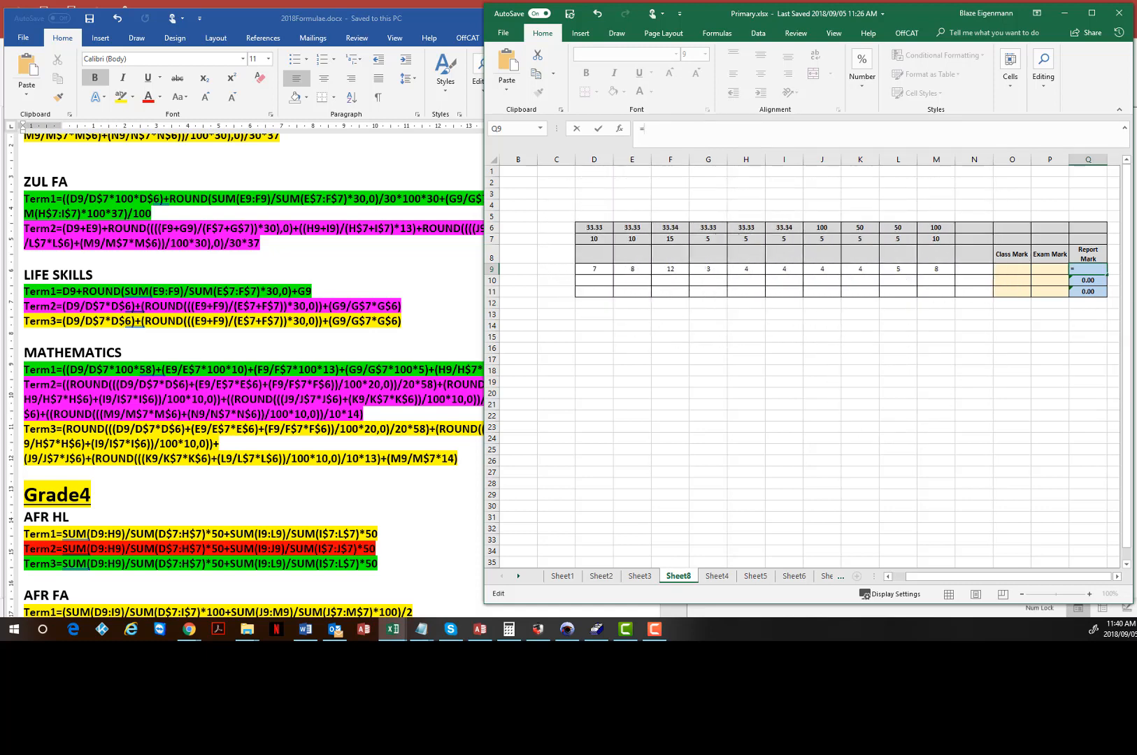
- Compare the weightings and total marks of each assessment in the Grade 03 Mathematics mark sheet with rows 6 and 7 of the spreadsheet
{"action": "left_click_drag", "start_coordinate": [1136, 185], "coordinate": [227, 82]}
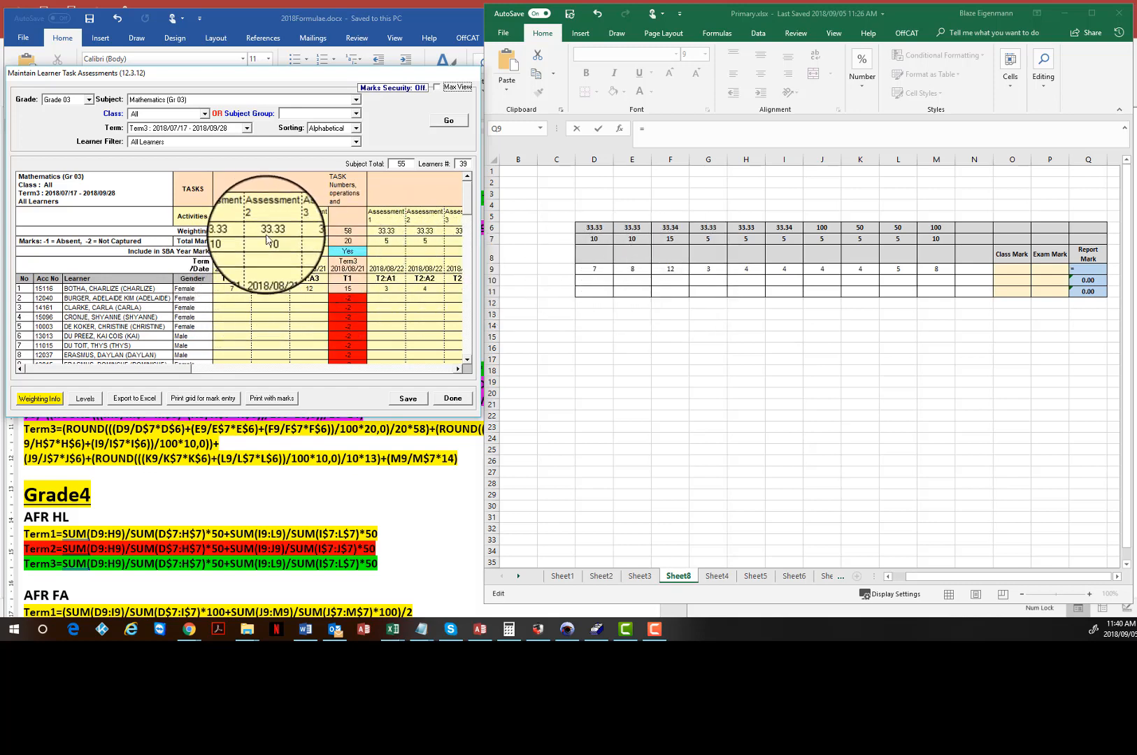
{"action": "left_click", "coordinate": [458, 369]}
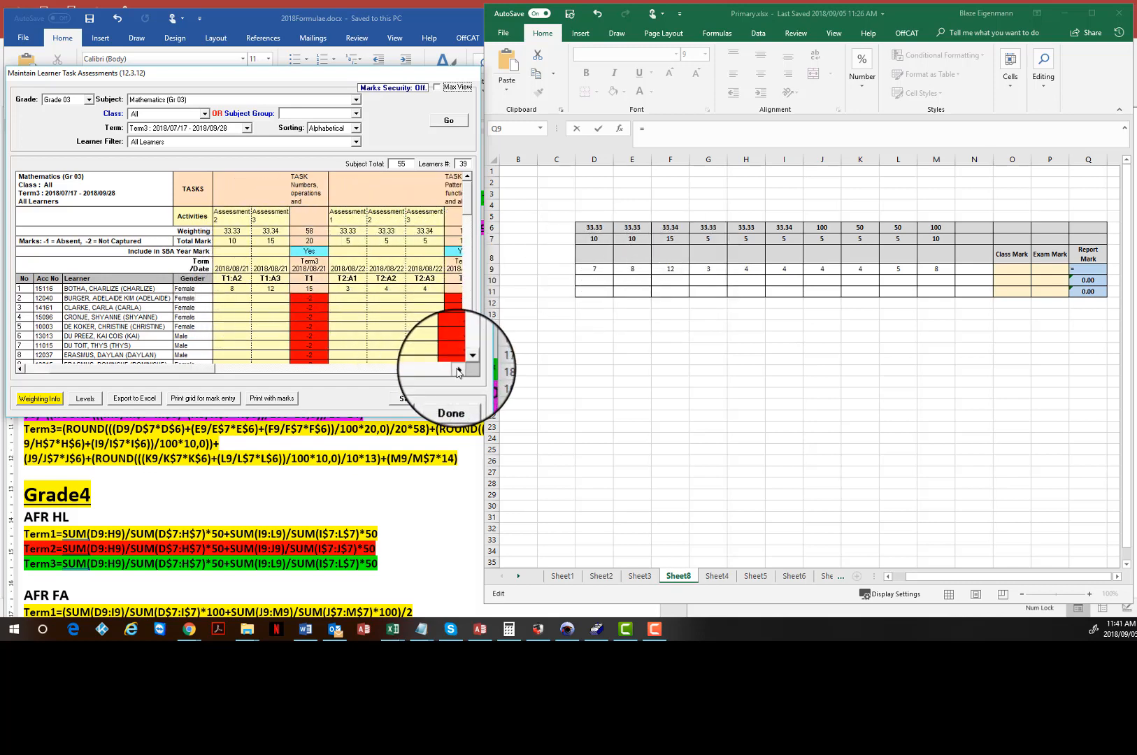
{"action": "left_click", "coordinate": [458, 370]}
{"action": "left_click", "coordinate": [458, 369]}
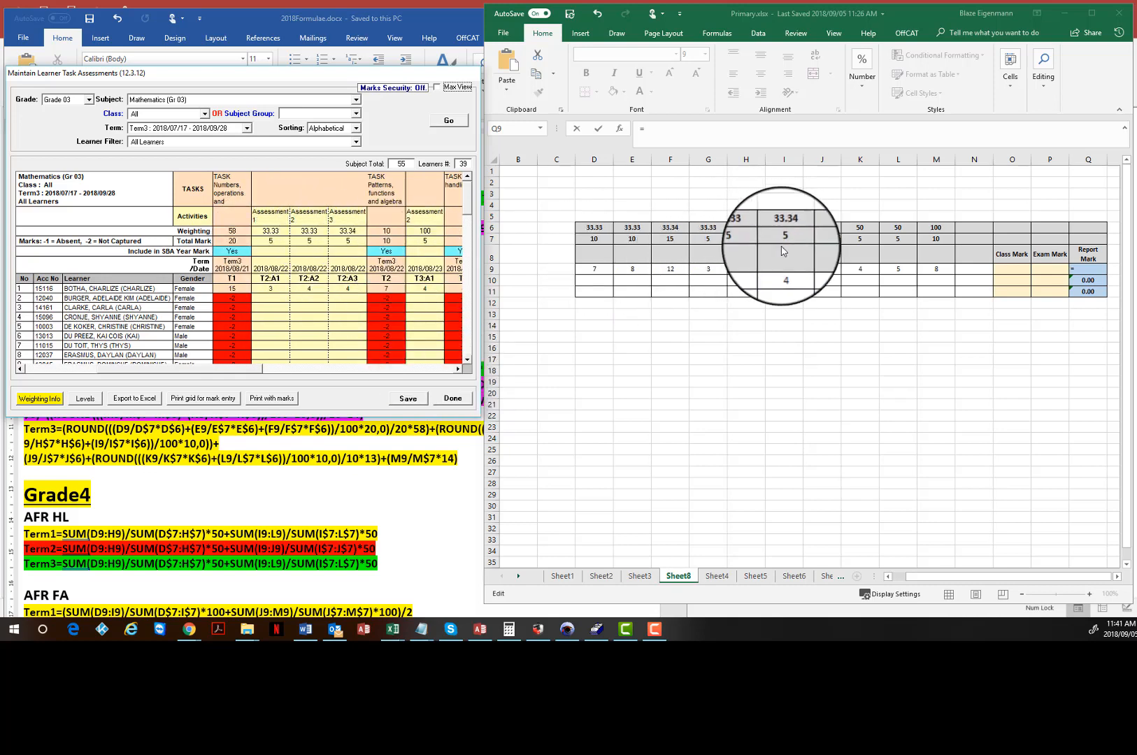
{"action": "left_click", "coordinate": [458, 369]}
{"action": "left_click", "coordinate": [458, 369]}
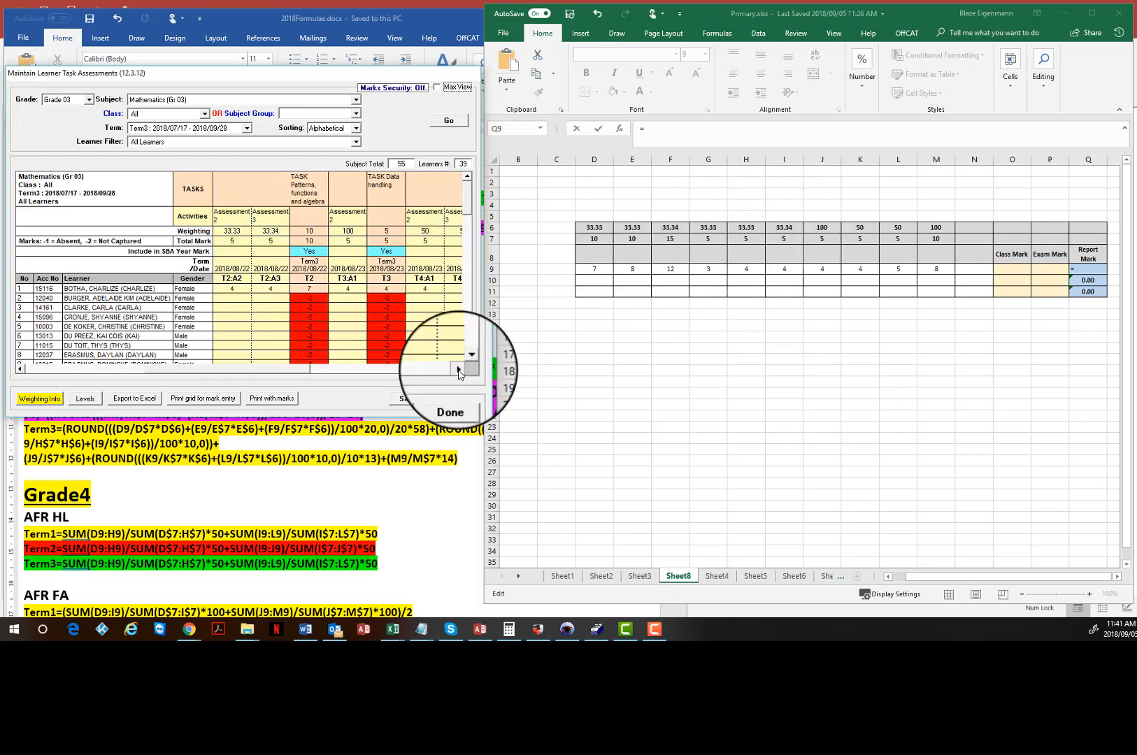
{"action": "left_click", "coordinate": [458, 369]}
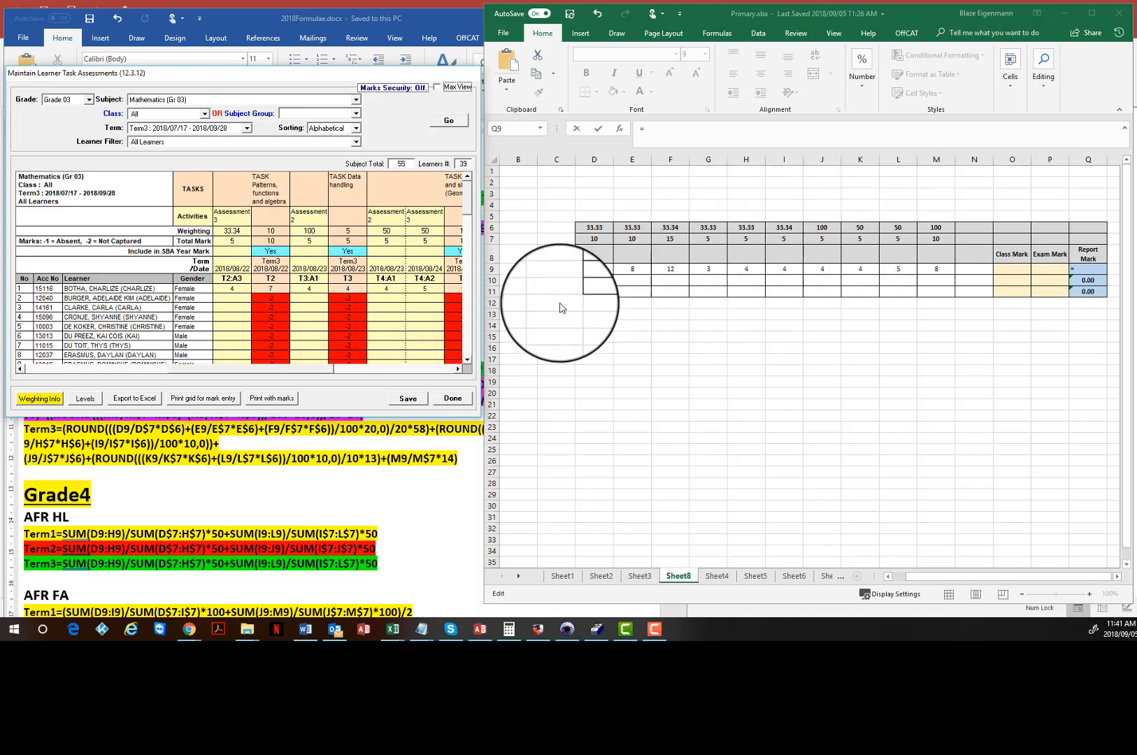
{"action": "left_click", "coordinate": [458, 369]}
{"action": "left_click", "coordinate": [458, 369]}
{"action": "left_click", "coordinate": [457, 369]}
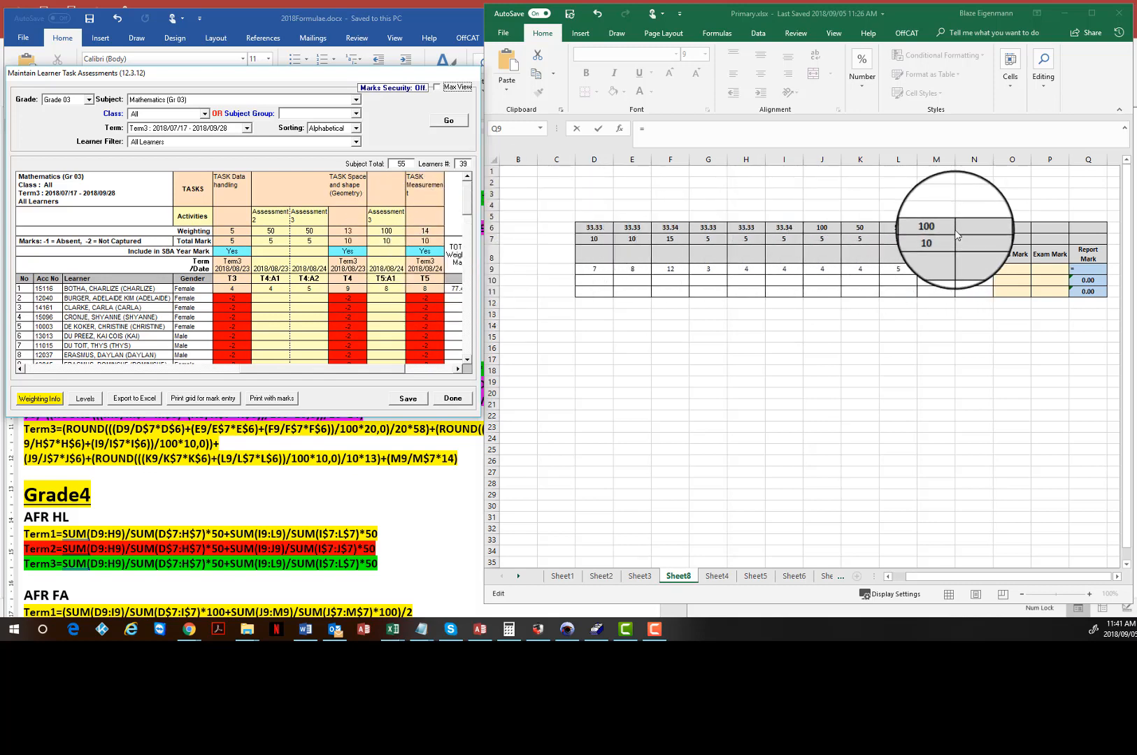
{"action": "left_click", "coordinate": [61, 371]}
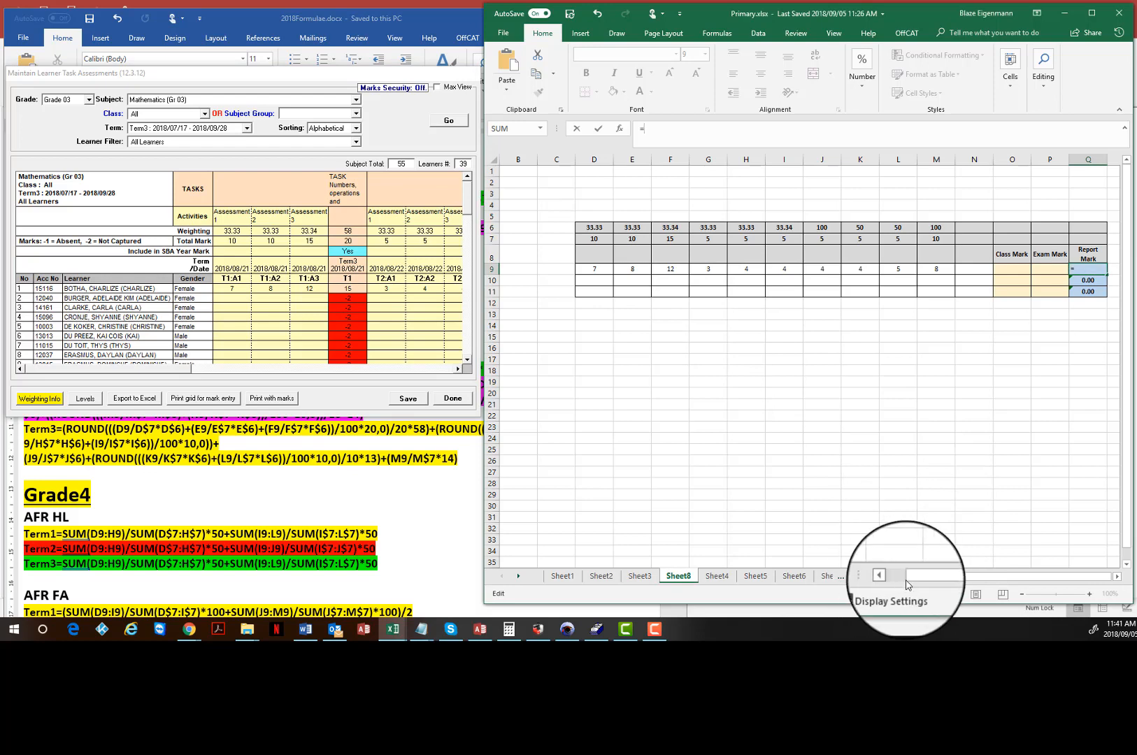
- Review all five Mathematics tasks with their assessments and weightings in the maximised mark sheet, and restore the normal view
{"action": "left_click_drag", "start_coordinate": [909, 578], "coordinate": [872, 561]}
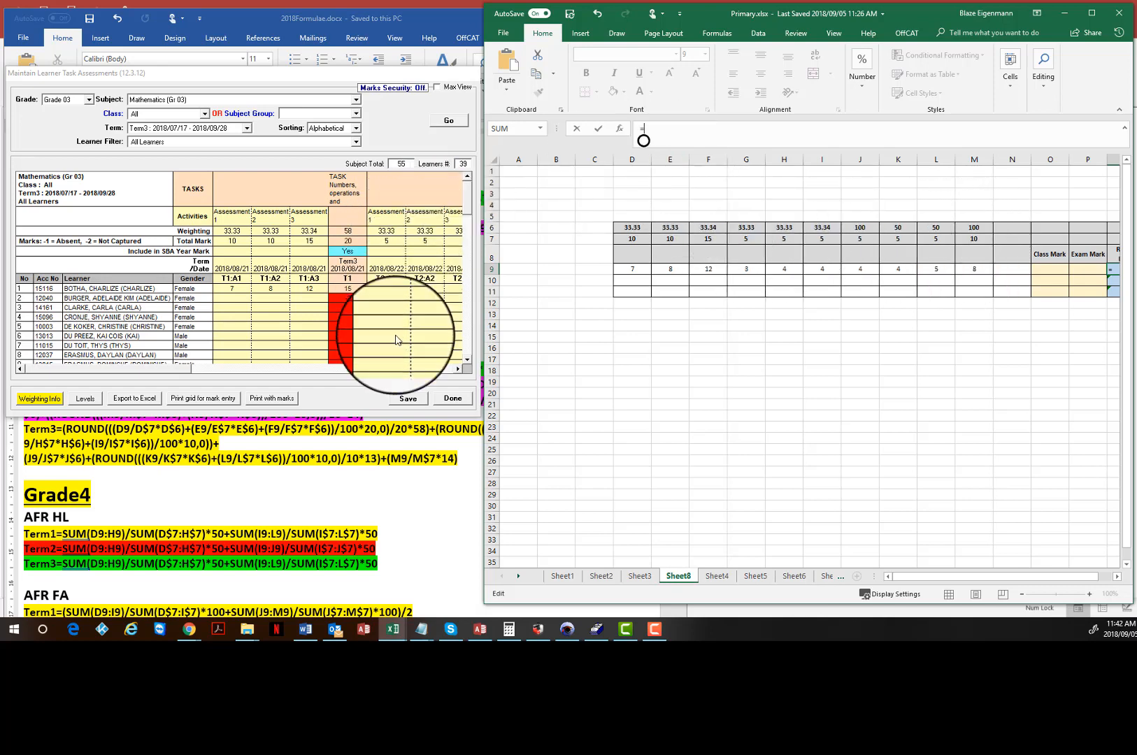
{"action": "left_click", "coordinate": [437, 90]}
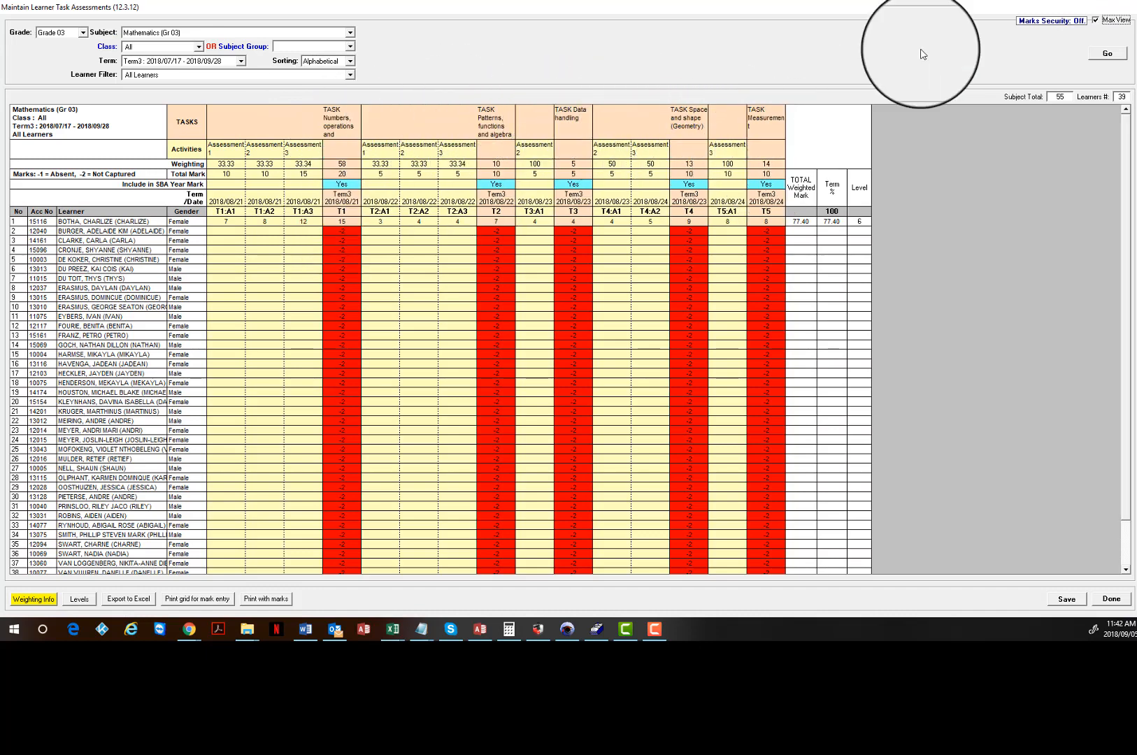
{"action": "left_click", "coordinate": [1096, 21]}
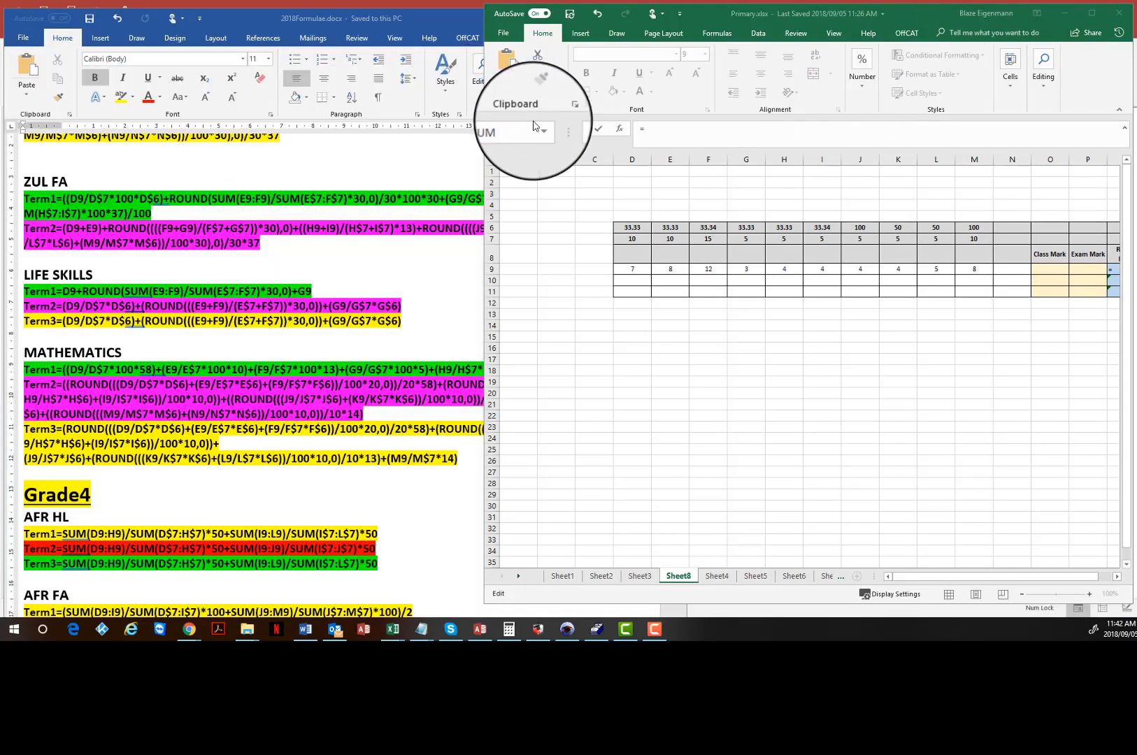
- Lay out Q9's formula as five added bracket groups, =()+()+()+()+(), and nest ()+()+() inside the first group
{"action": "left_click", "coordinate": [659, 130]}
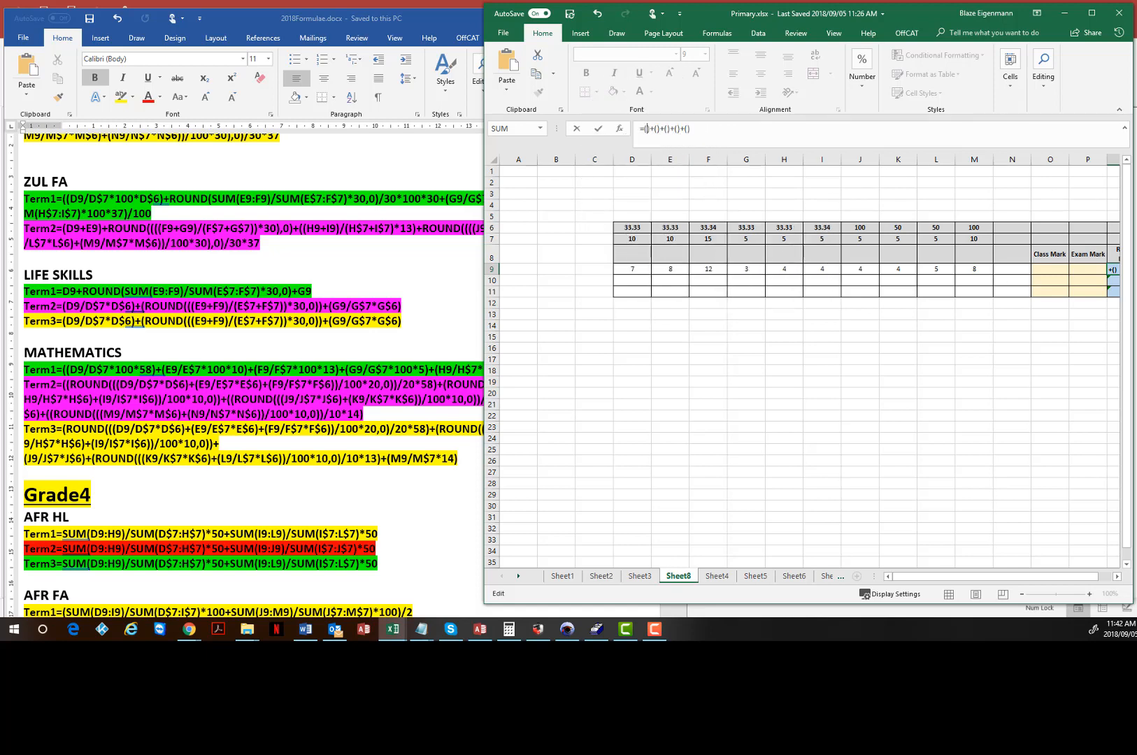
{"action": "left_click_drag", "start_coordinate": [654, 224], "coordinate": [387, 101]}
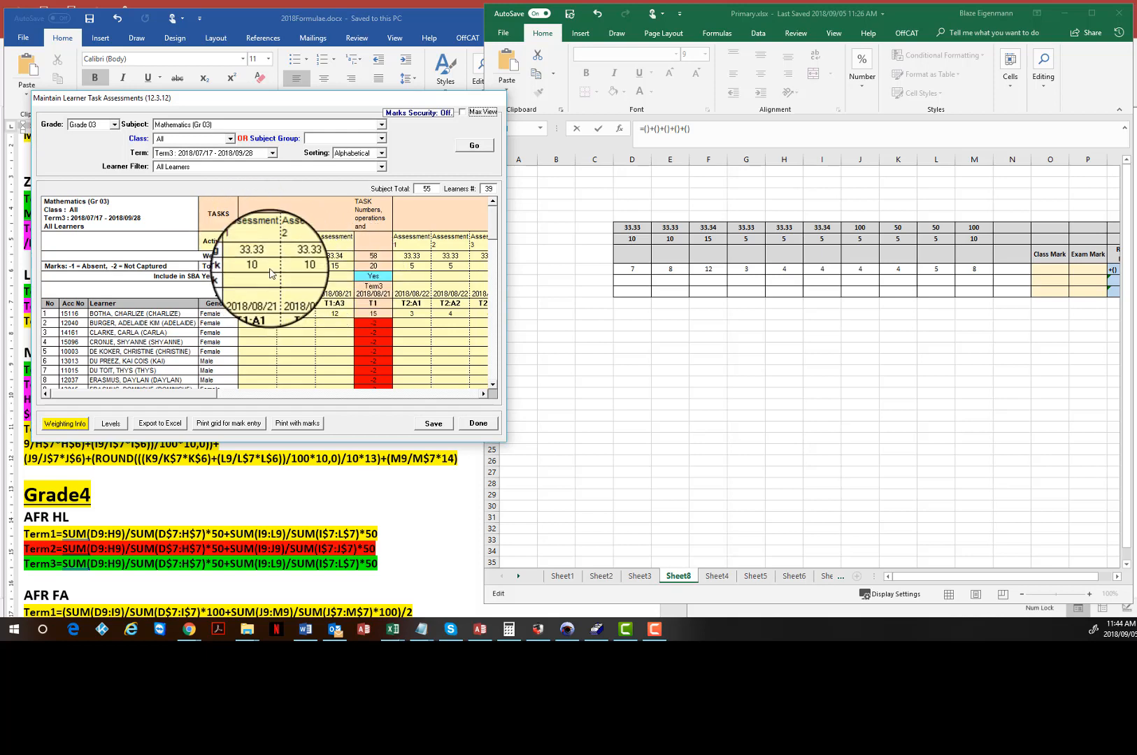
{"action": "left_click", "coordinate": [648, 129]}
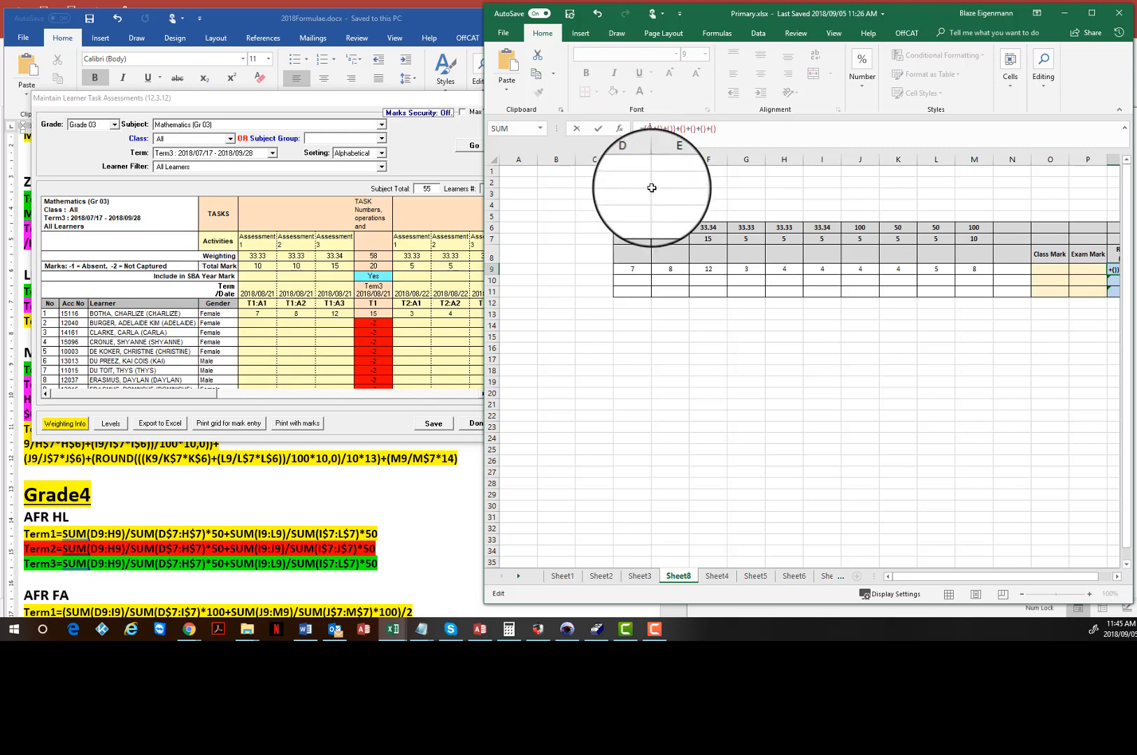
- Fill the first nested bracket with the first assessment's weighted mark, D9/D7*D6
{"action": "left_click", "coordinate": [632, 269]}
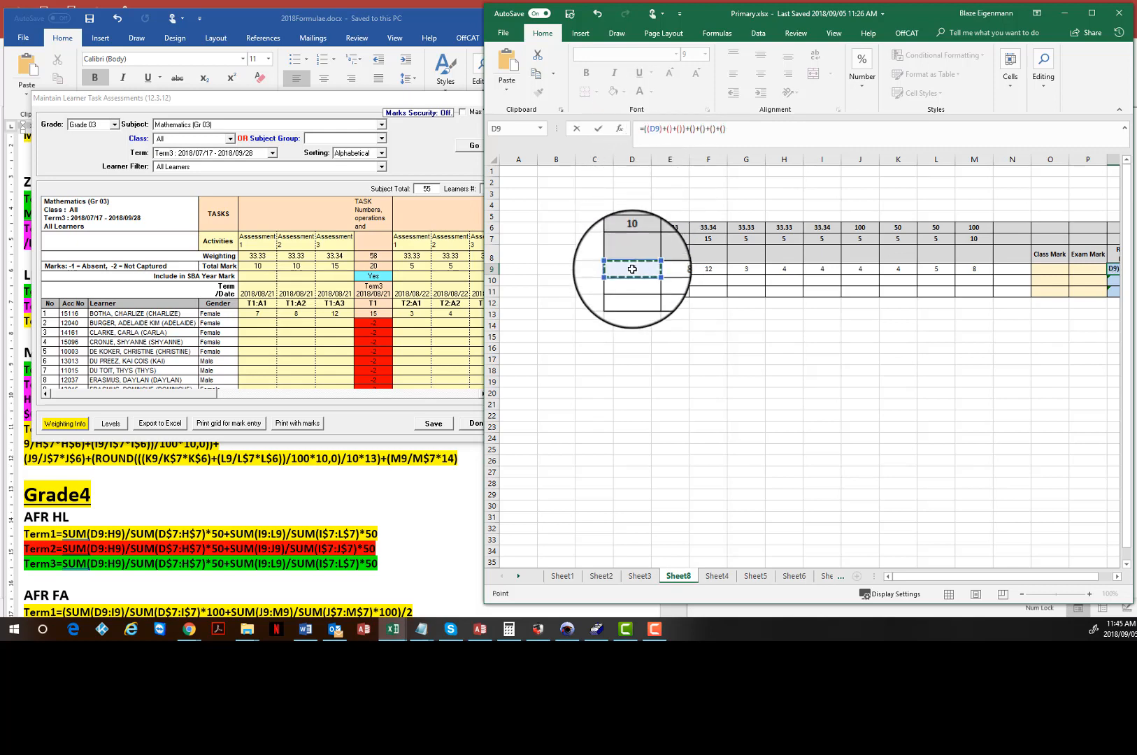
{"action": "type", "text": "/"}
{"action": "left_click", "coordinate": [639, 239]}
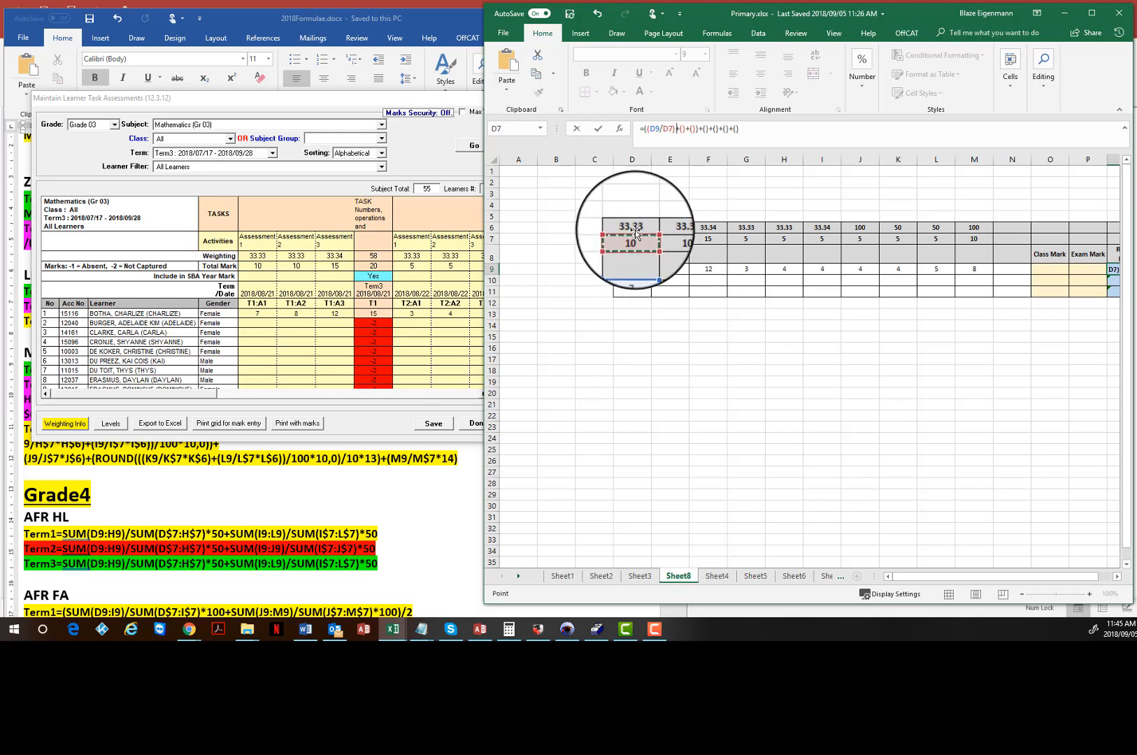
{"action": "type", "text": "*"}
{"action": "left_click", "coordinate": [631, 228]}
- Fill the second nested bracket with the second assessment's weighted mark, E9/E7*E6
{"action": "left_click", "coordinate": [698, 130]}
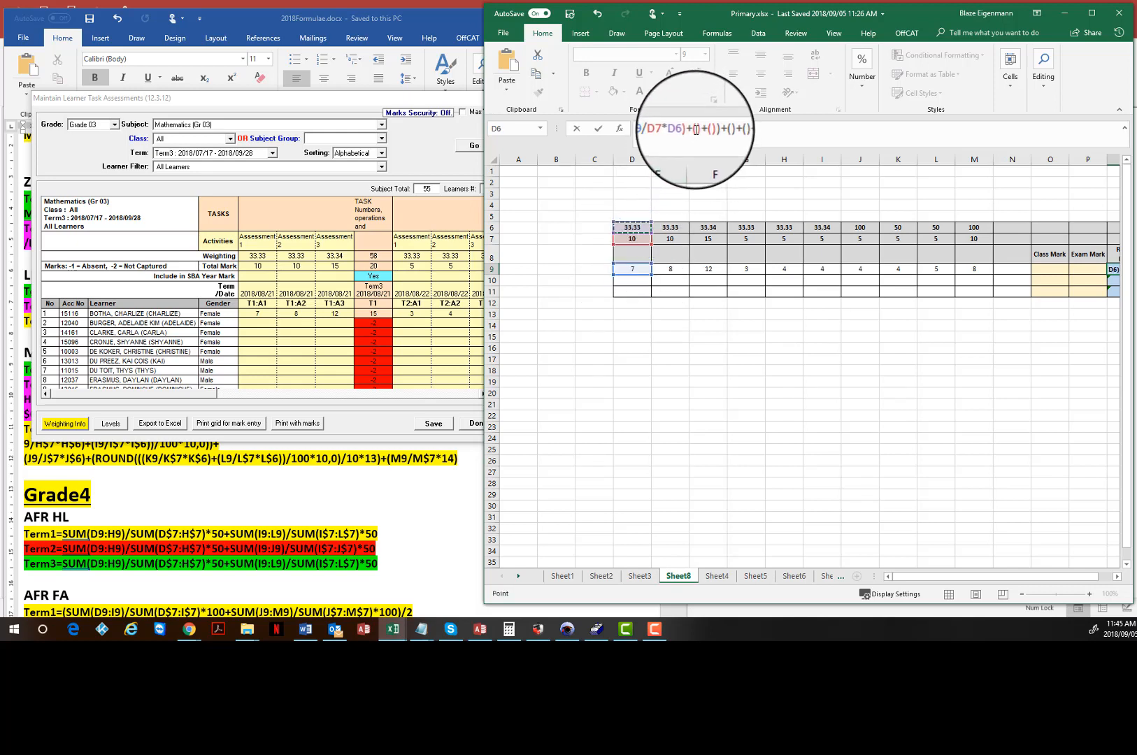
{"action": "left_click", "coordinate": [669, 268]}
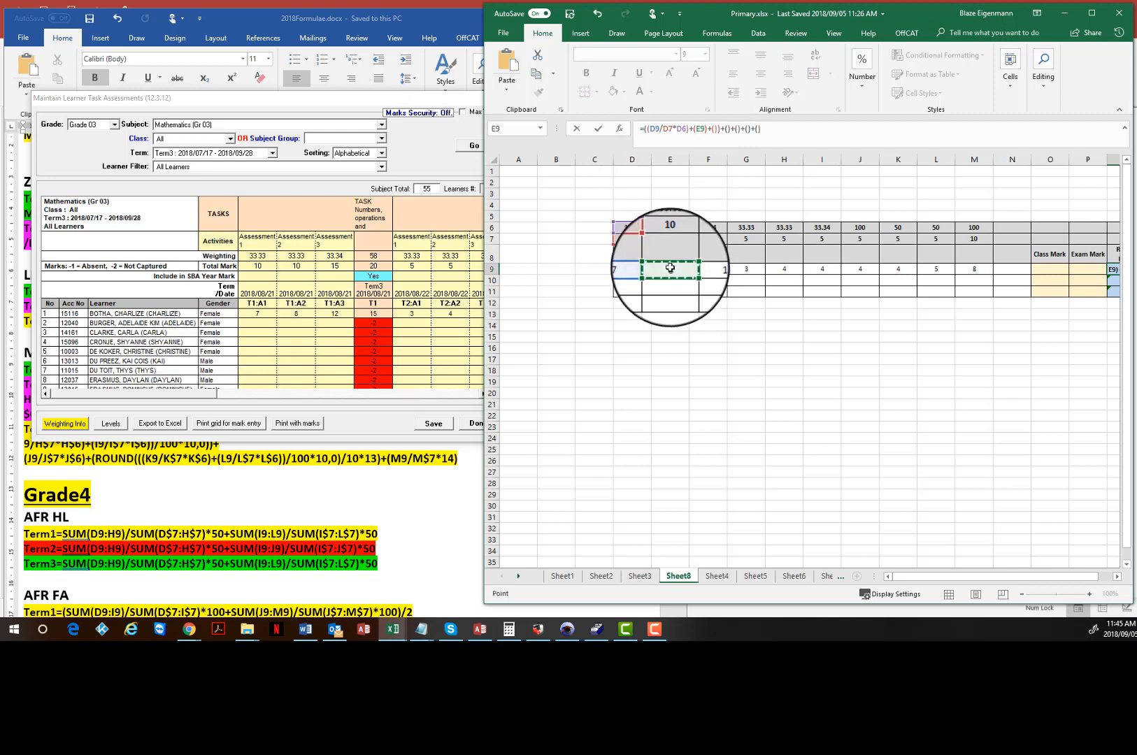
{"action": "type", "text": "/"}
{"action": "left_click", "coordinate": [668, 238]}
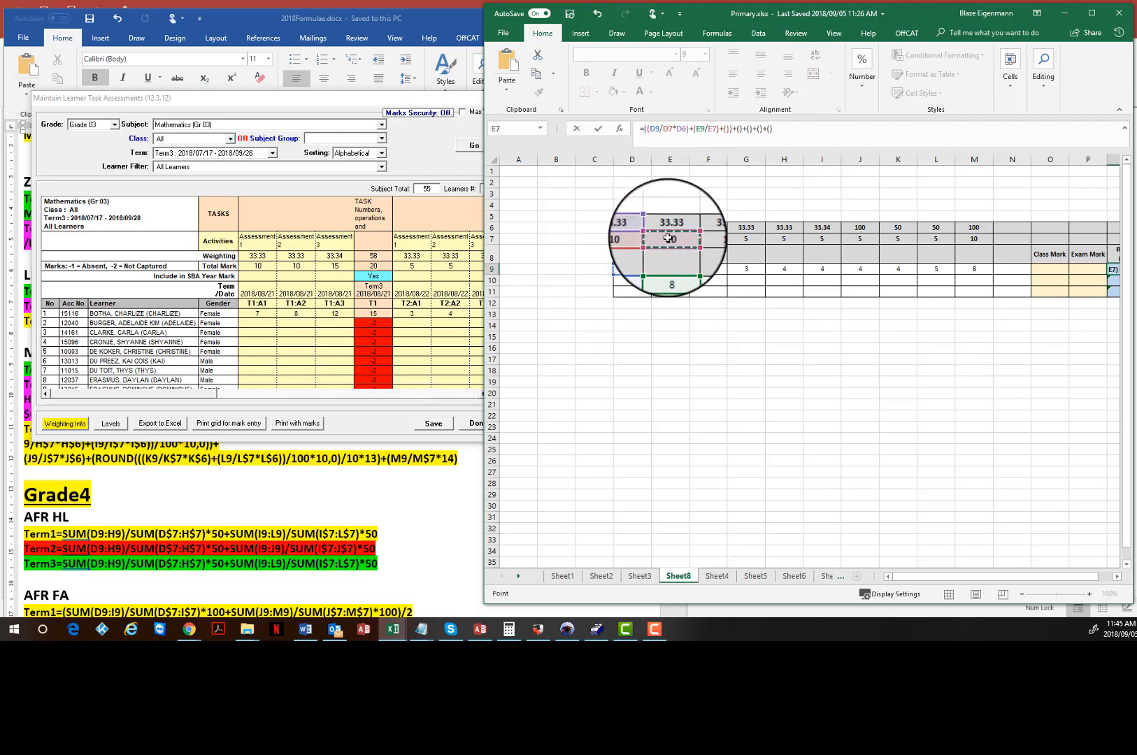
{"action": "type", "text": "*"}
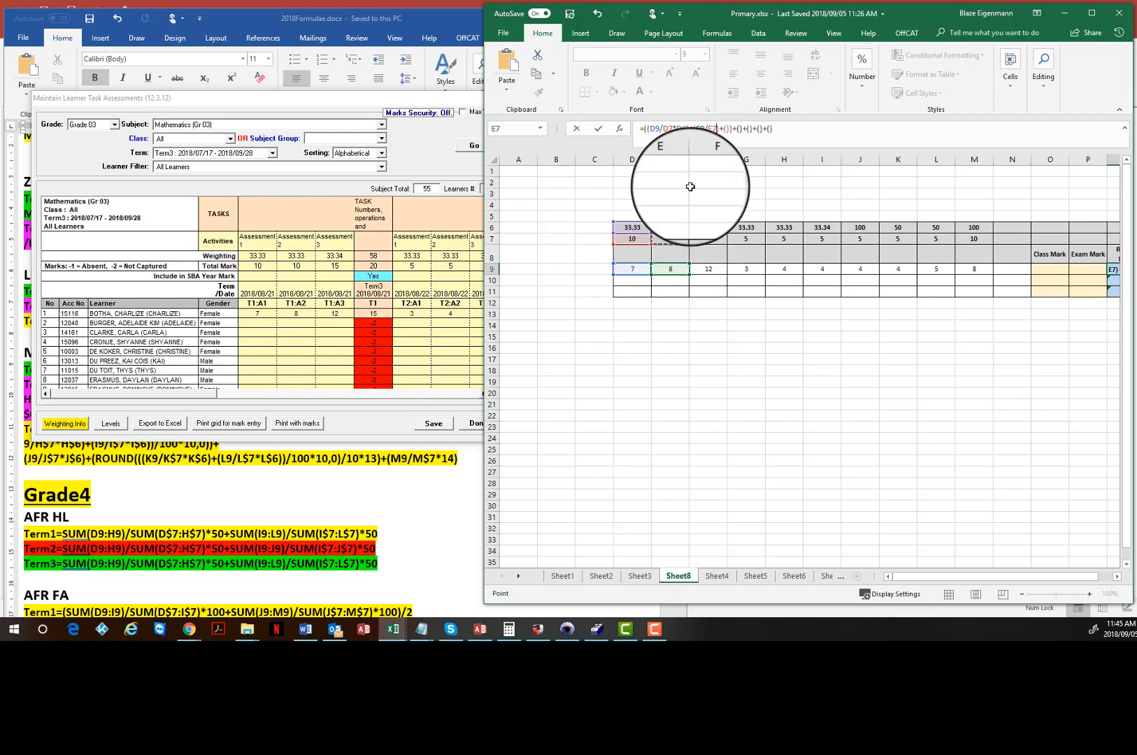
{"action": "left_click", "coordinate": [670, 228]}
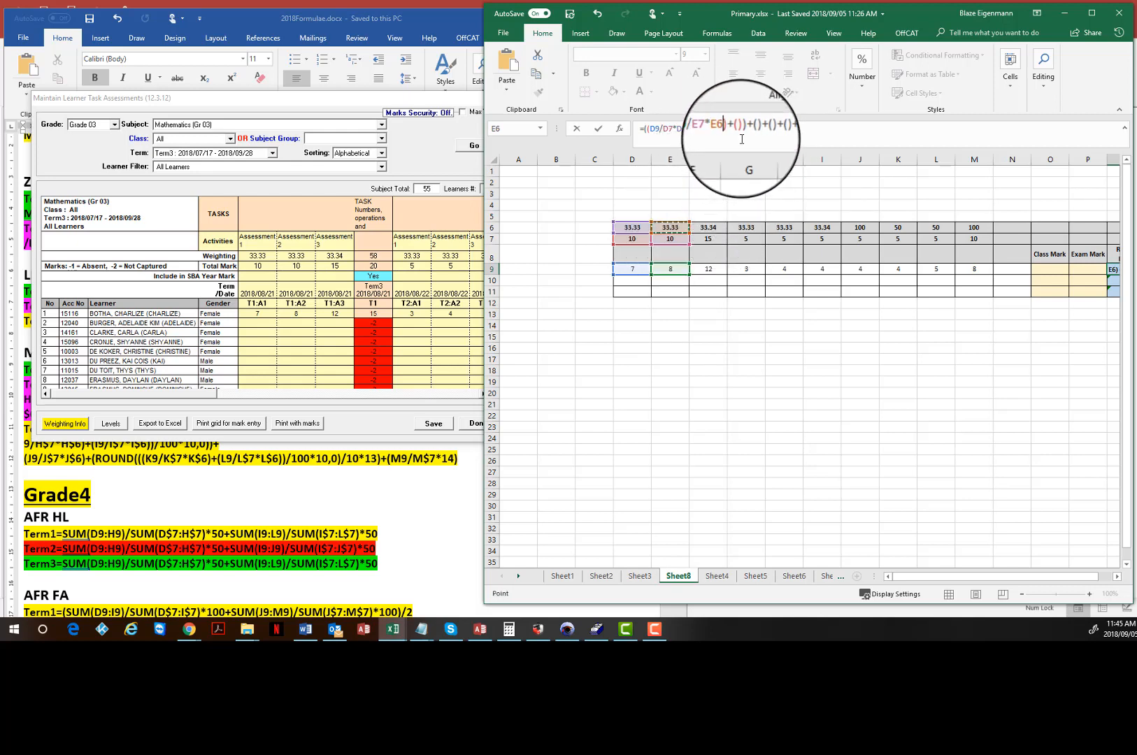
- Fill the third nested bracket with the third assessment's weighted mark, F9/F7*F6
{"action": "left_click", "coordinate": [708, 269]}
{"action": "type", "text": "/"}
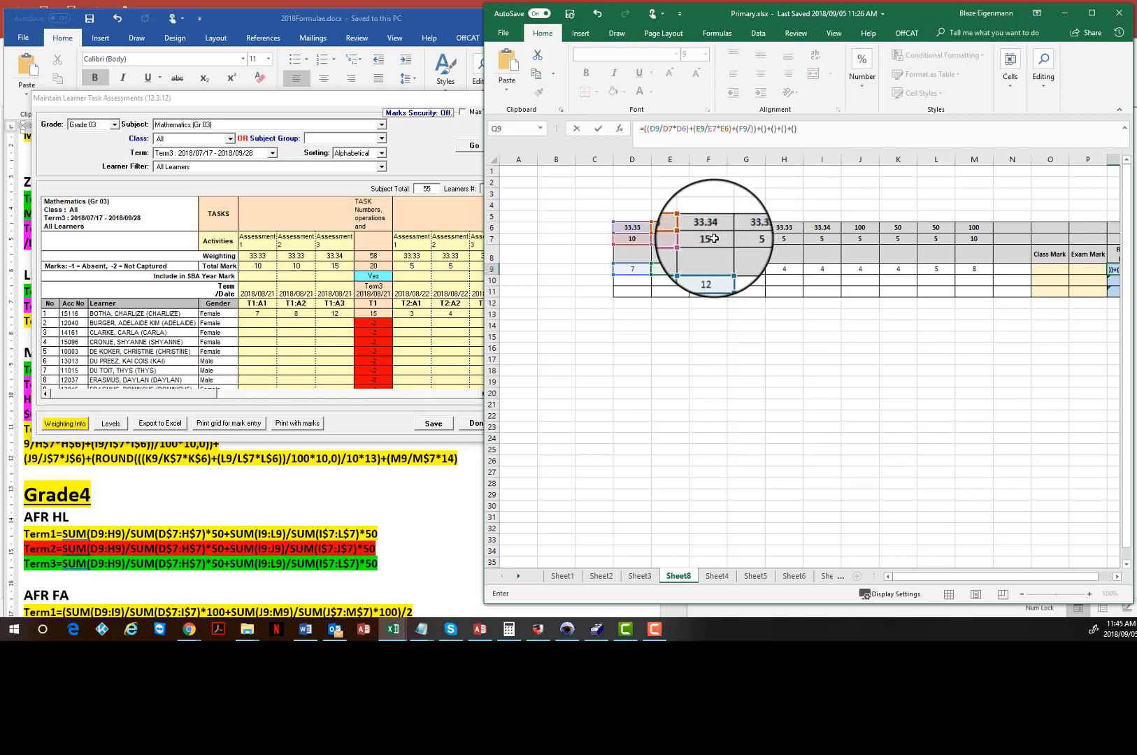
{"action": "left_click", "coordinate": [712, 238]}
{"action": "type", "text": "*"}
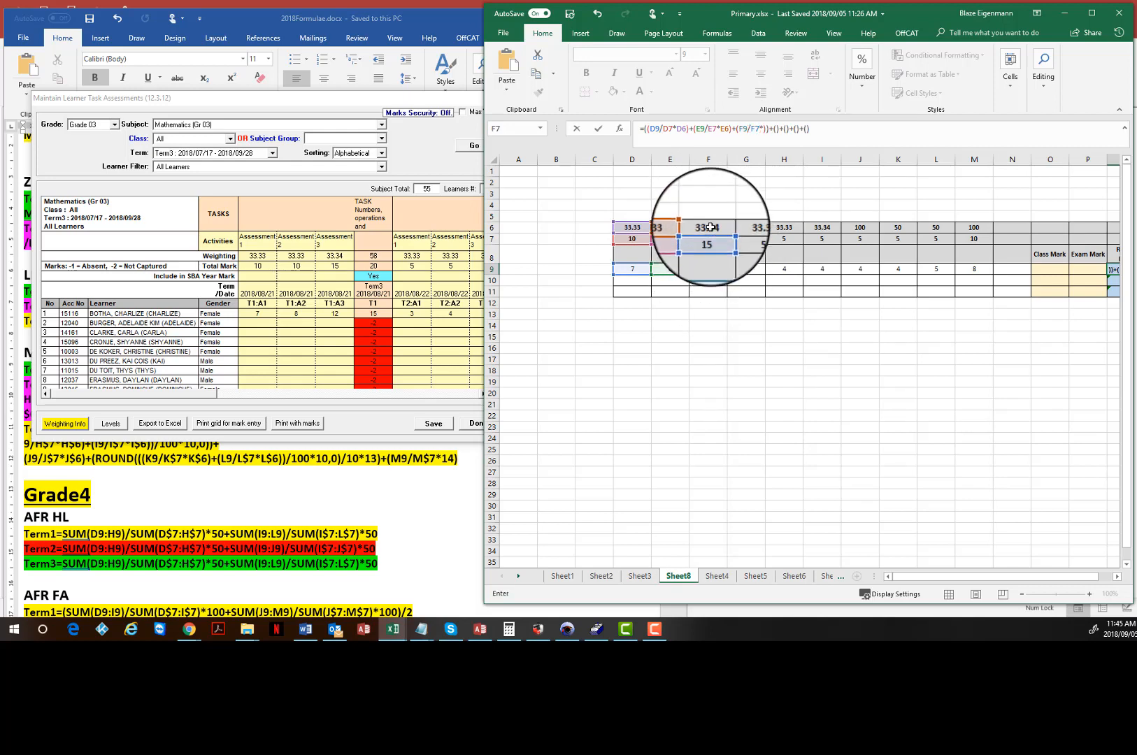
{"action": "left_click", "coordinate": [710, 227]}
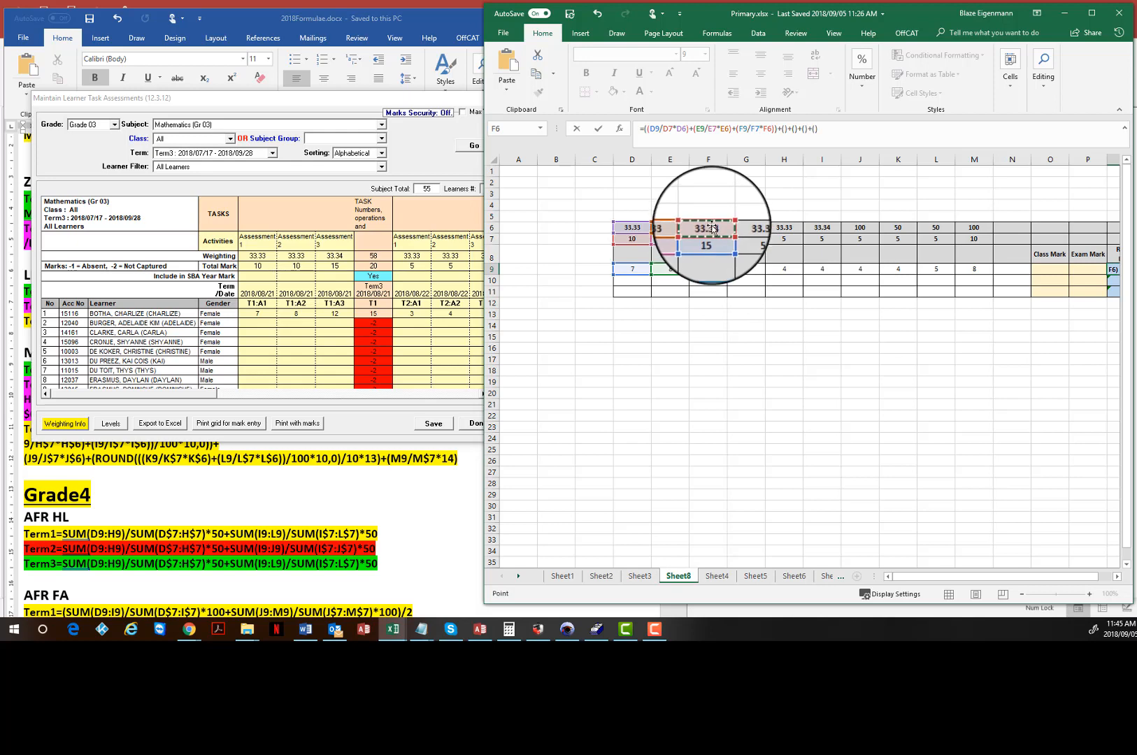
- Anchor the rows in the three weighted-mark brackets of Q9's formula as D$7*D$6, E$7*E$6 and F$7*F$6
{"action": "left_click", "coordinate": [669, 140]}
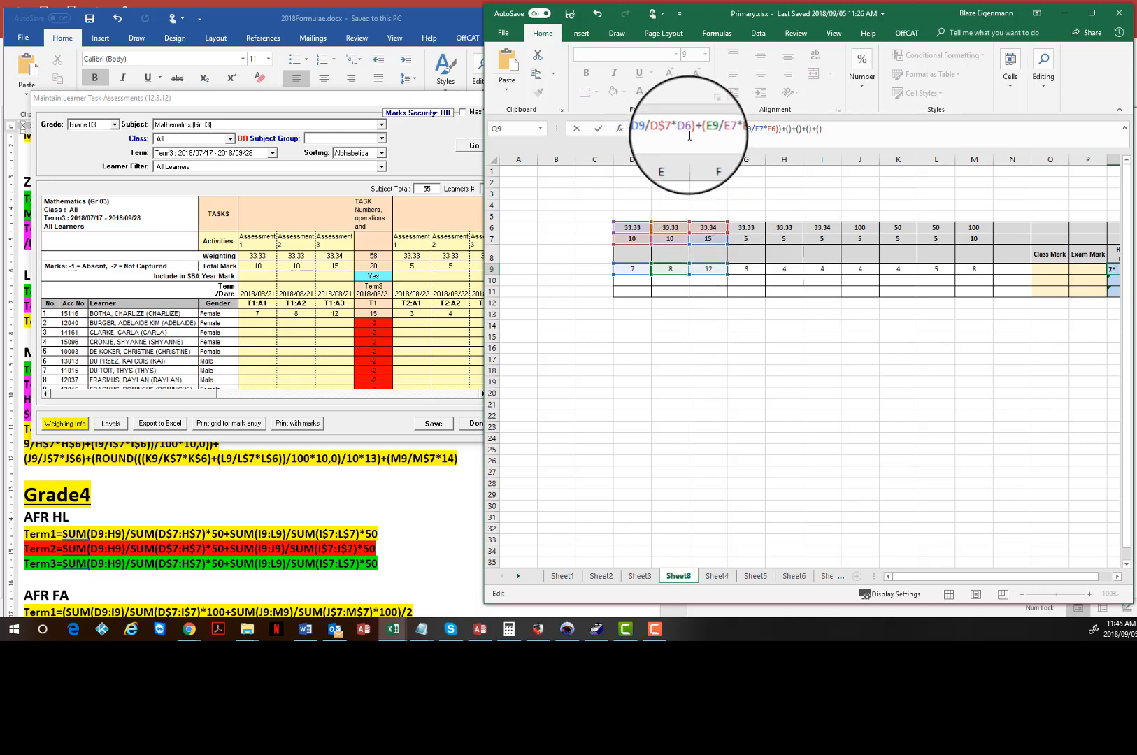
{"action": "left_click", "coordinate": [732, 131]}
{"action": "type", "text": "$"}
{"action": "left_click", "coordinate": [738, 130]}
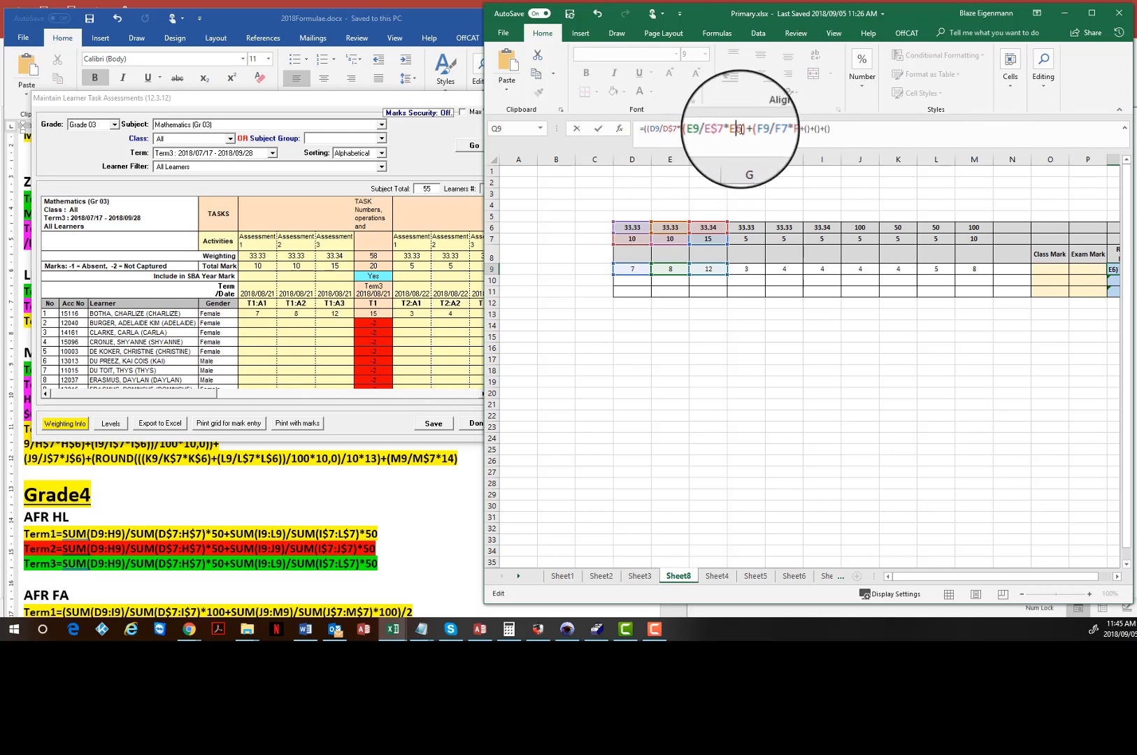
{"action": "type", "text": "$"}
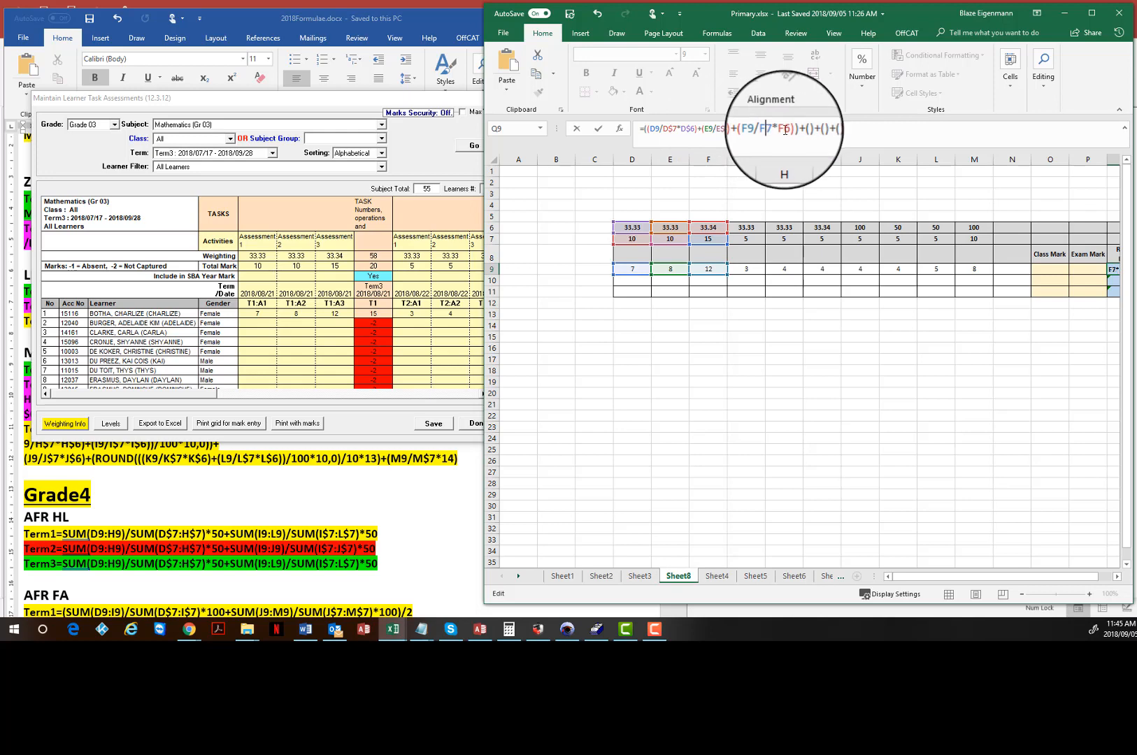
{"action": "left_click", "coordinate": [788, 130]}
{"action": "type", "text": "$"}
{"action": "left_click", "coordinate": [788, 130]}
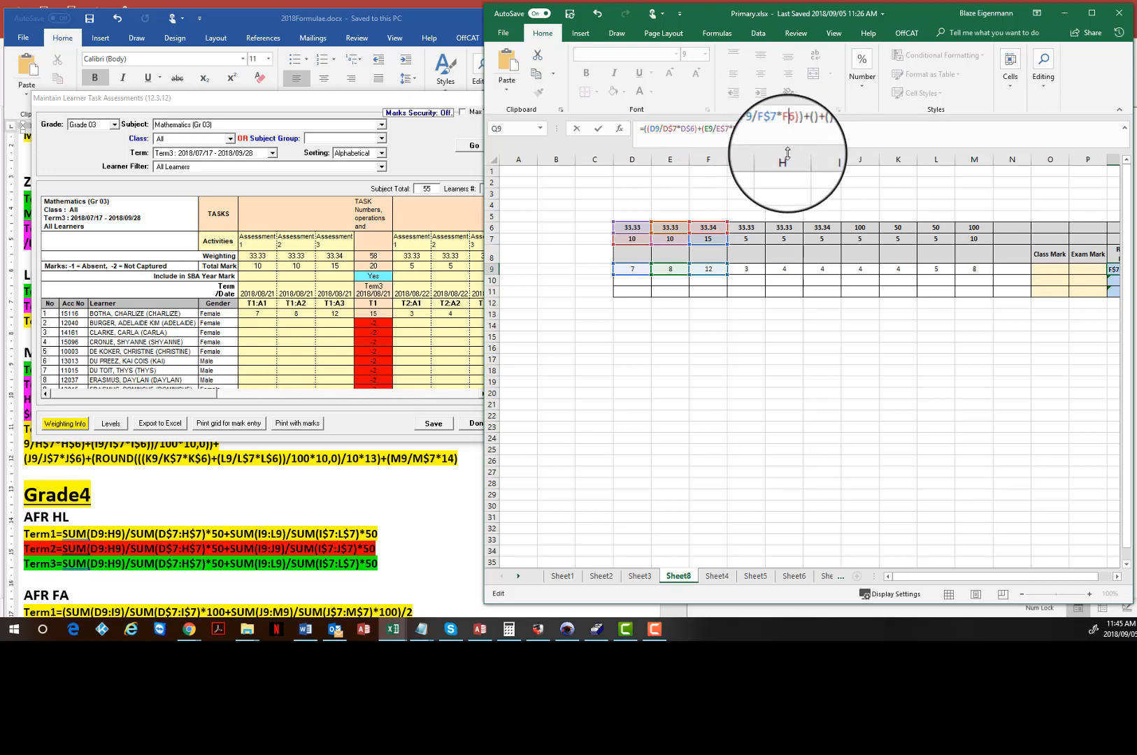
{"action": "type", "text": "$"}
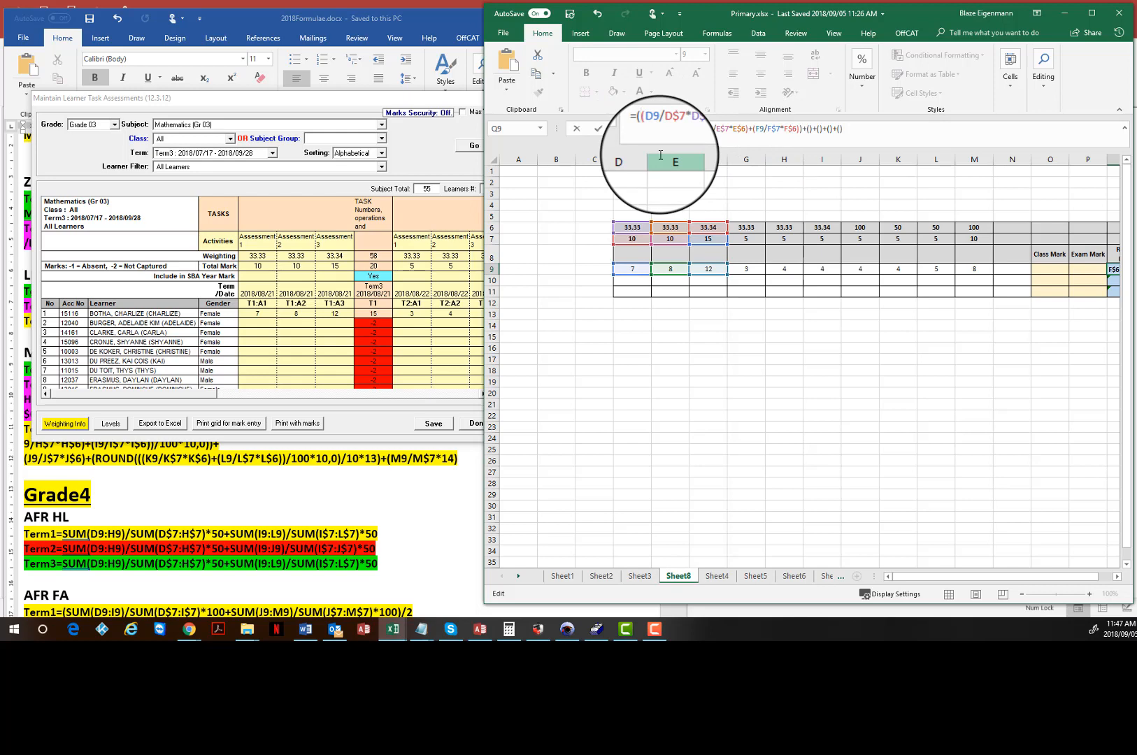
- Enclose the sum of the three weighted assessment marks in an additional pair of brackets inside the first group
{"action": "type", "text": "("}
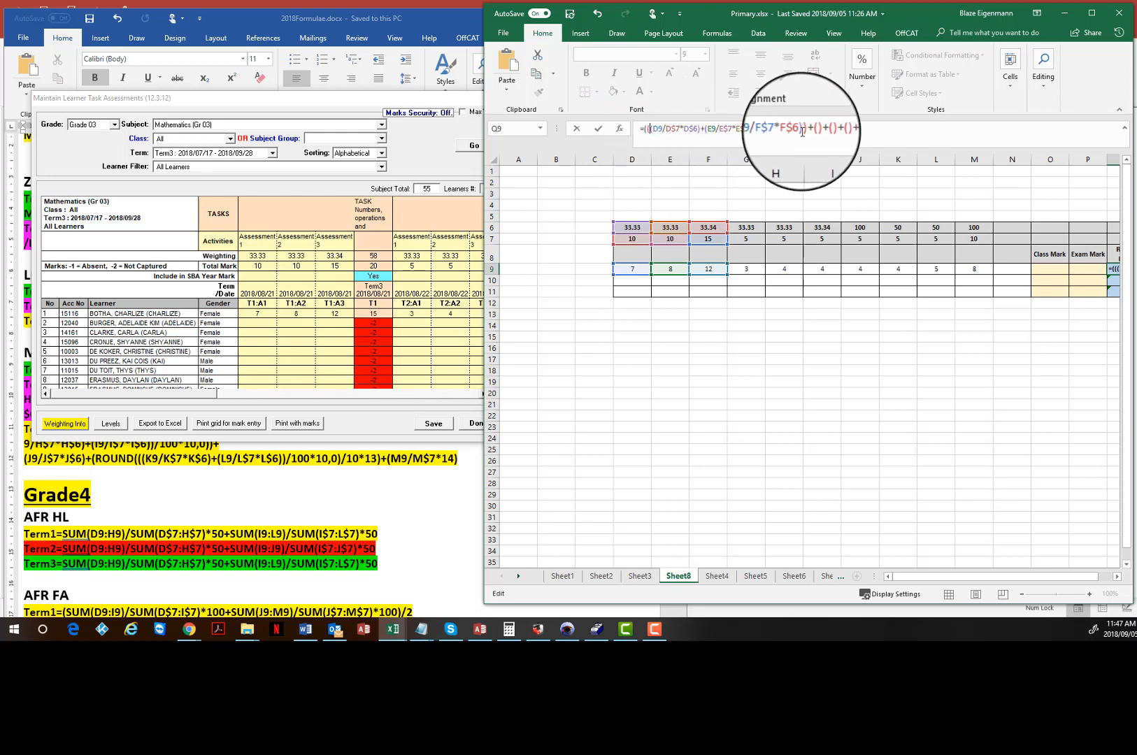
{"action": "left_click", "coordinate": [802, 130]}
{"action": "type", "text": ")"}
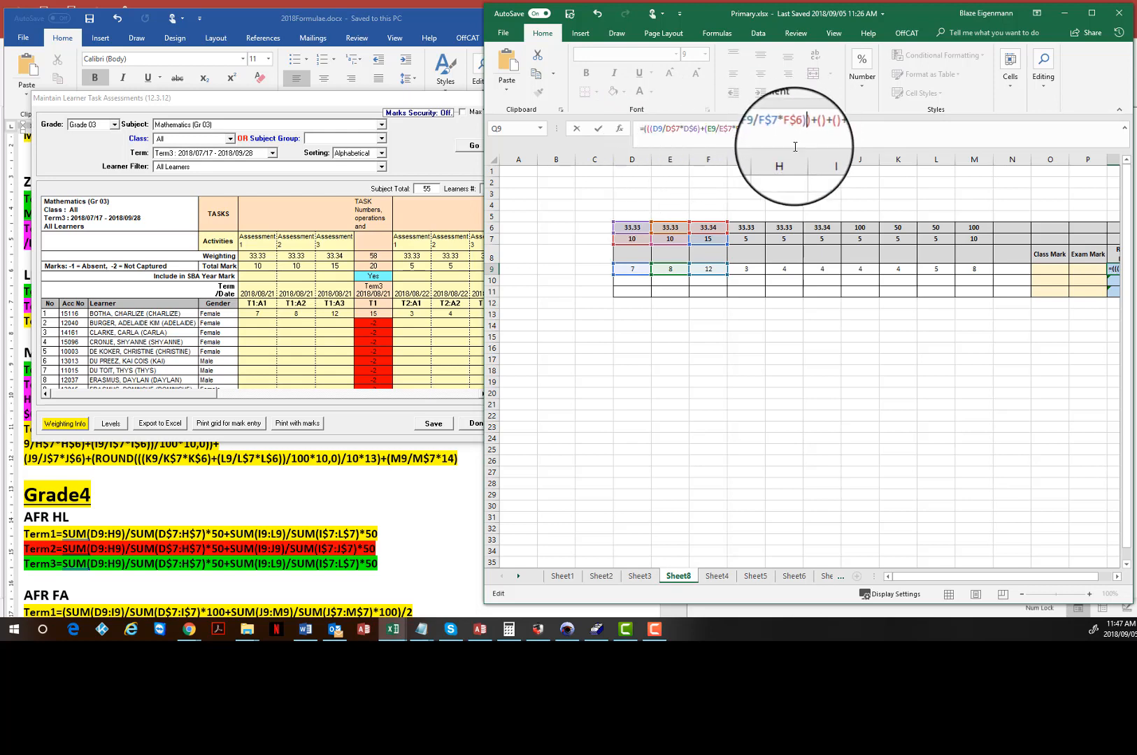
{"action": "type", "text": ")"}
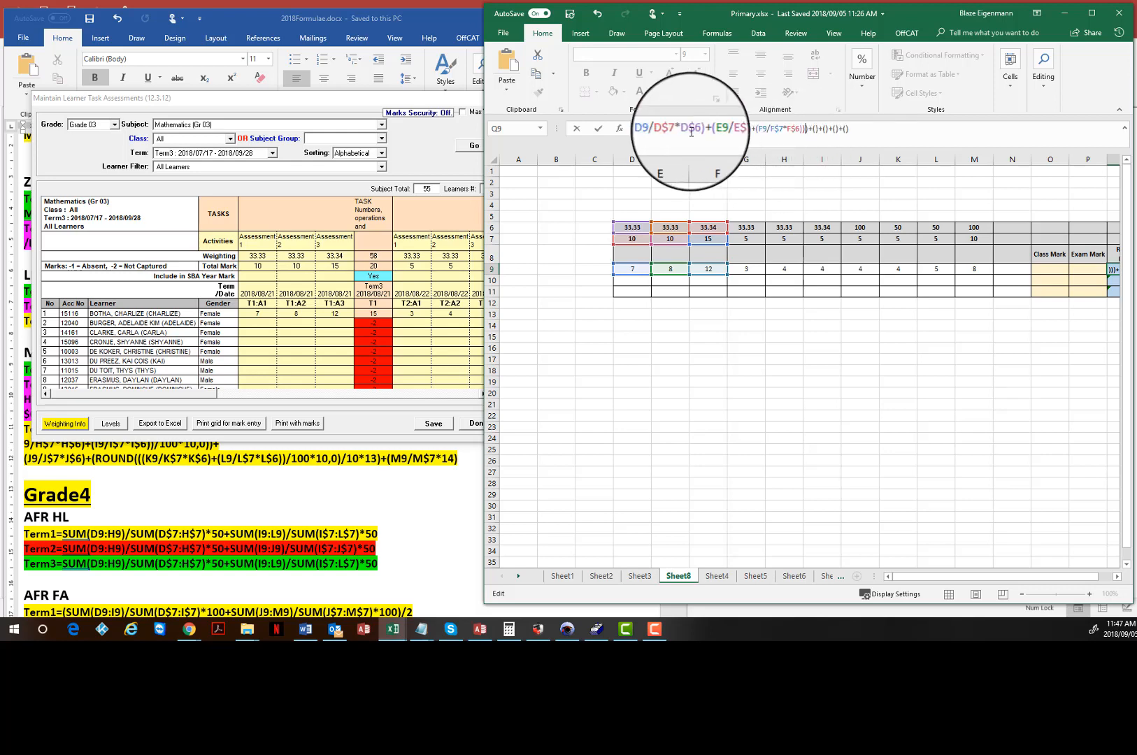
- Wrap the bracketed sum of the three weighted marks in a Round function with 0 decimal digits
{"action": "left_click", "coordinate": [648, 131]}
{"action": "type", "text": "("}
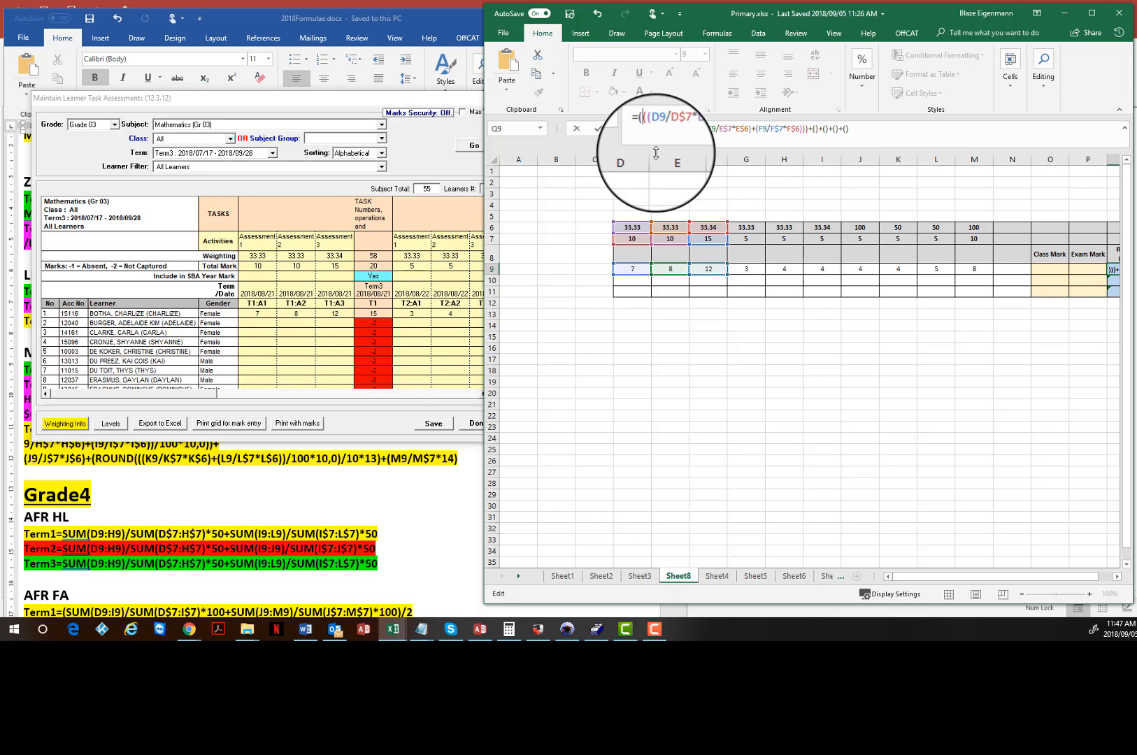
{"action": "type", "text": "Ro"}
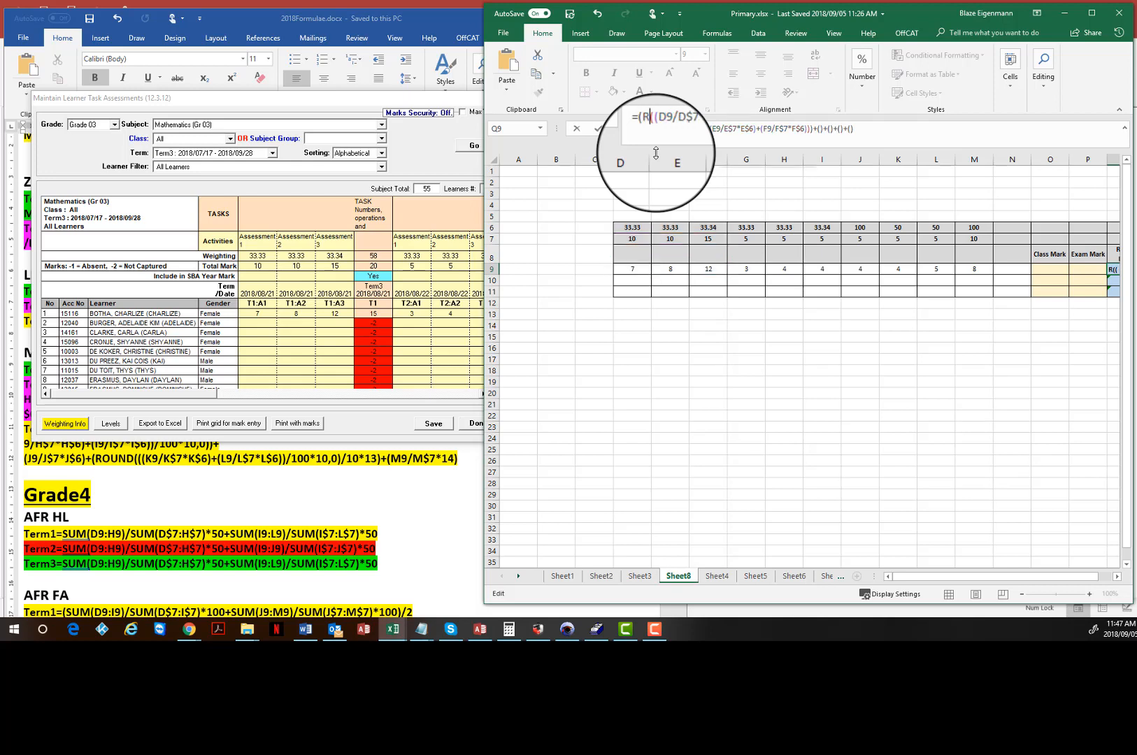
{"action": "type", "text": "und"}
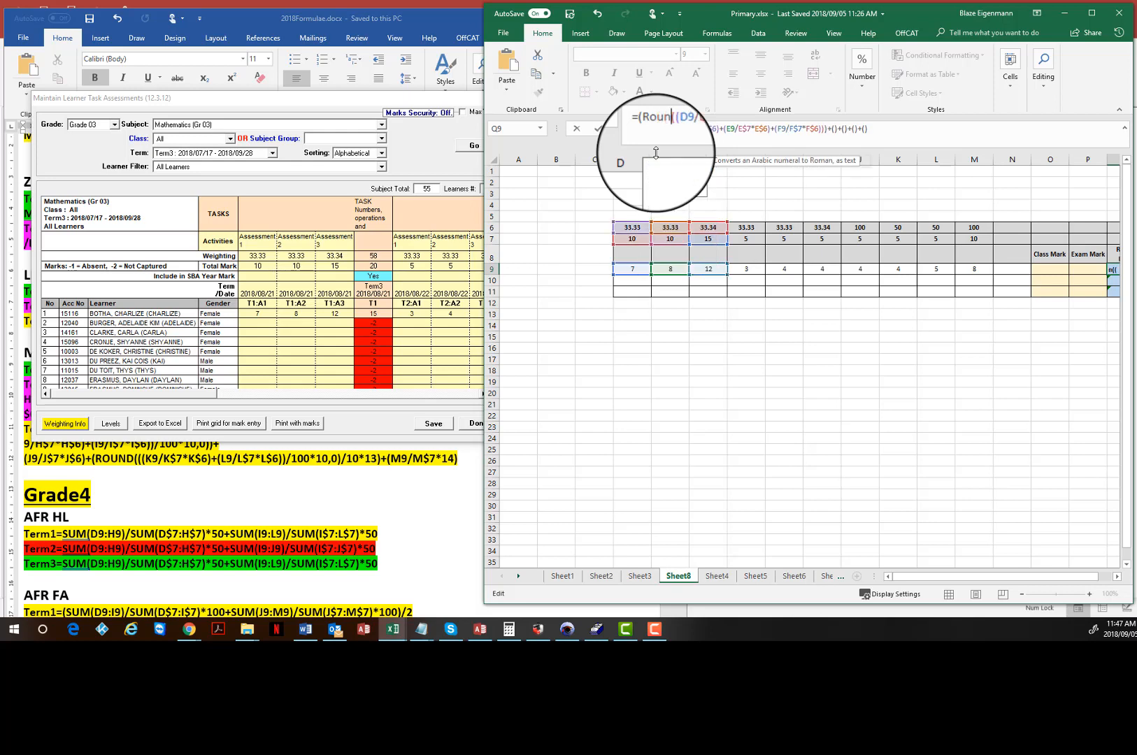
{"action": "type", "text": "(("}
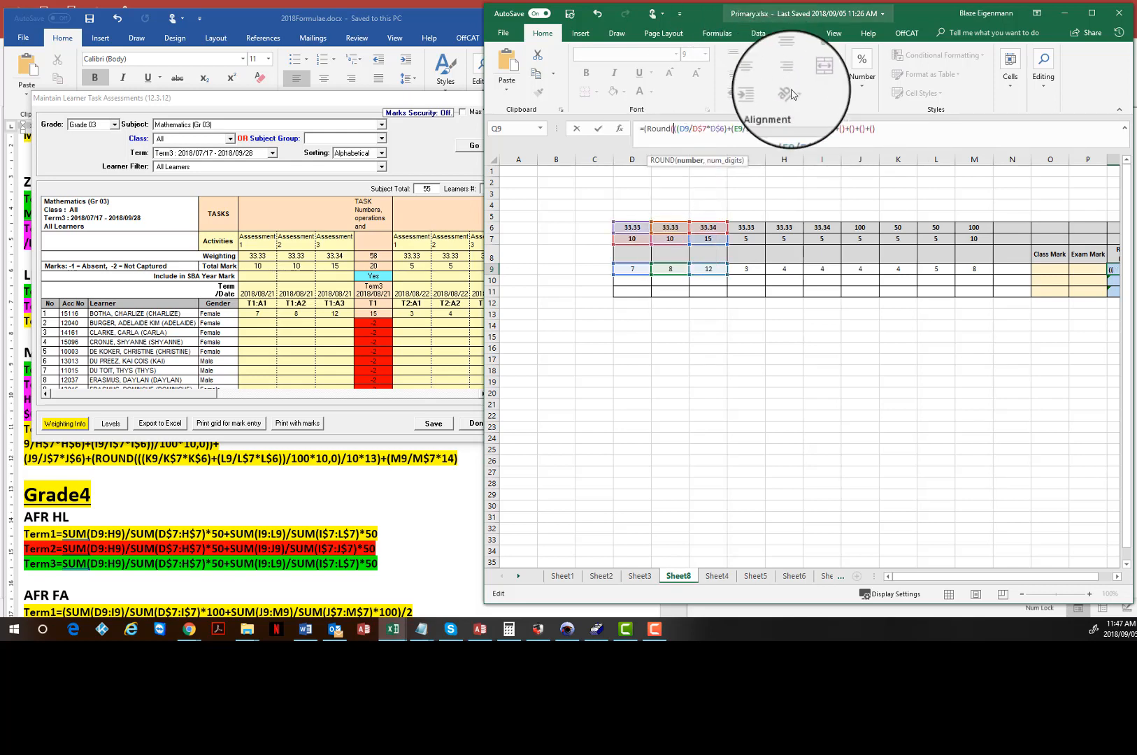
{"action": "left_click", "coordinate": [829, 128]}
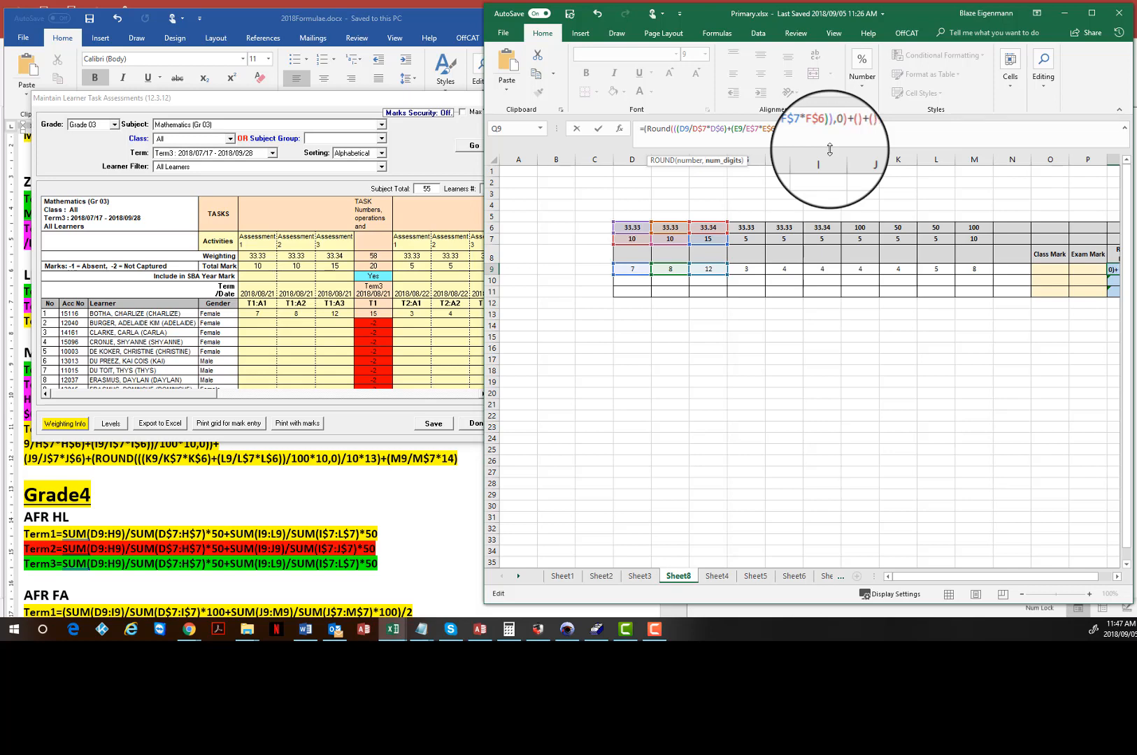
{"action": "type", "text": ")"}
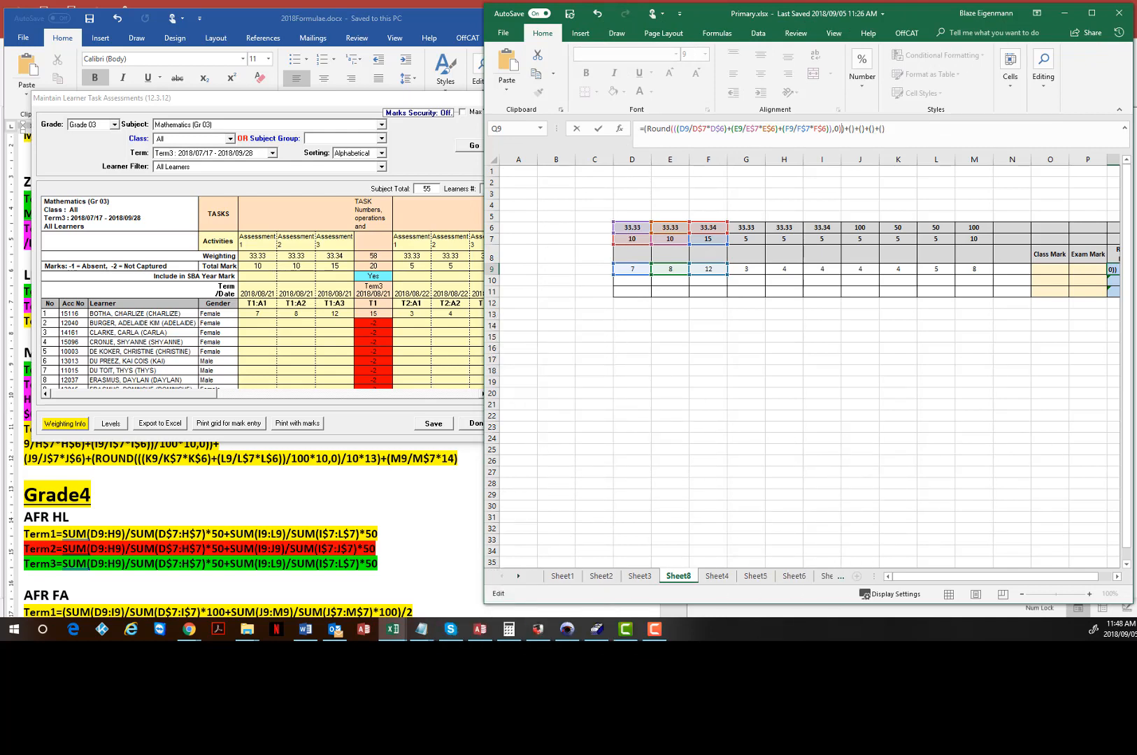
- Convert the summed marks to the task total of 20 by adding /100*20 before the Round function's digits argument
{"action": "left_click", "coordinate": [676, 130]}
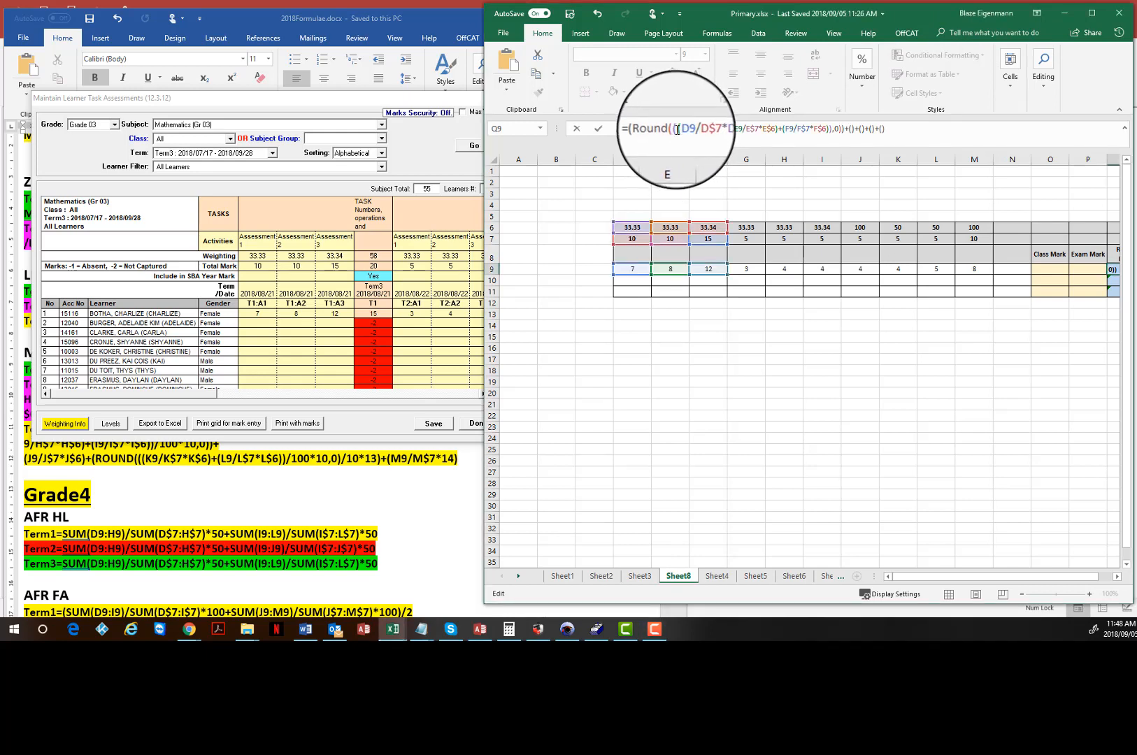
{"action": "left_click_drag", "start_coordinate": [677, 130], "coordinate": [831, 130]}
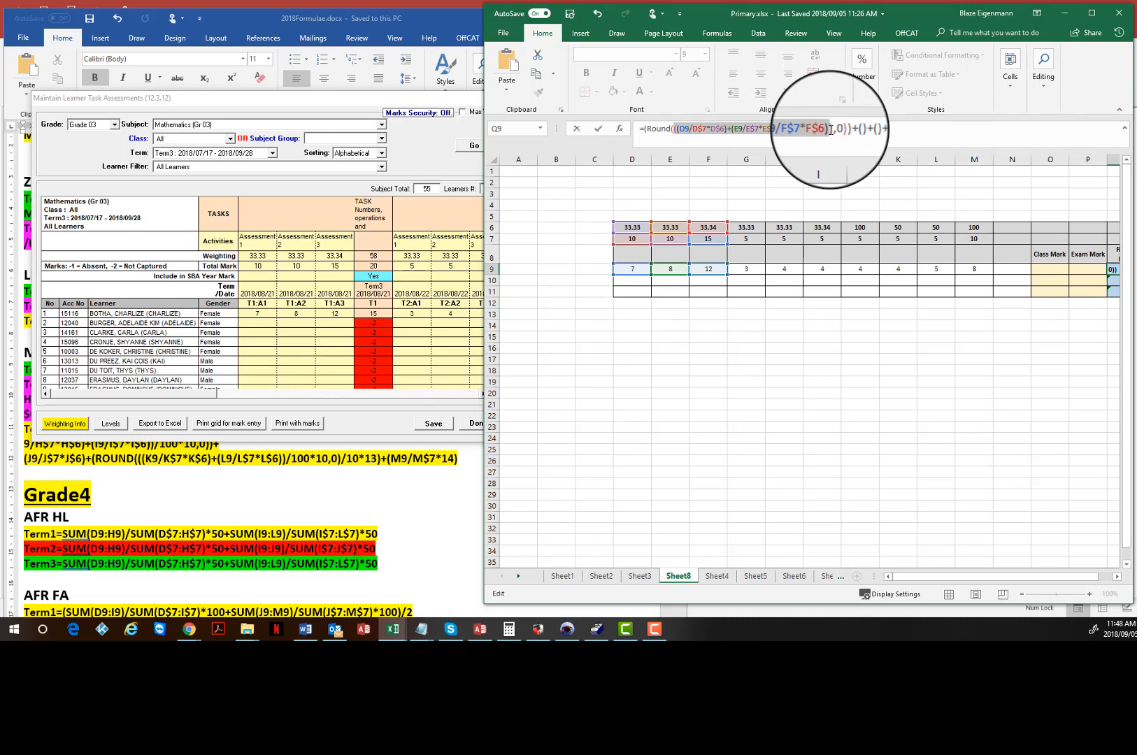
{"action": "left_click", "coordinate": [832, 130]}
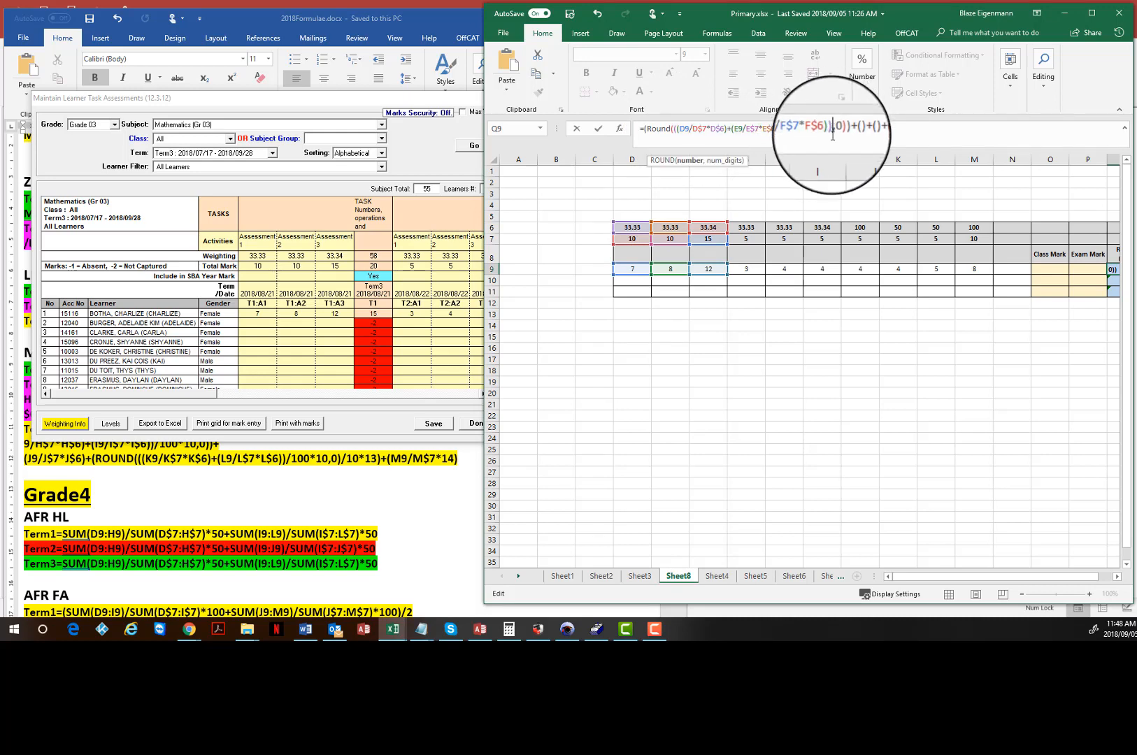
{"action": "type", "text": ")"}
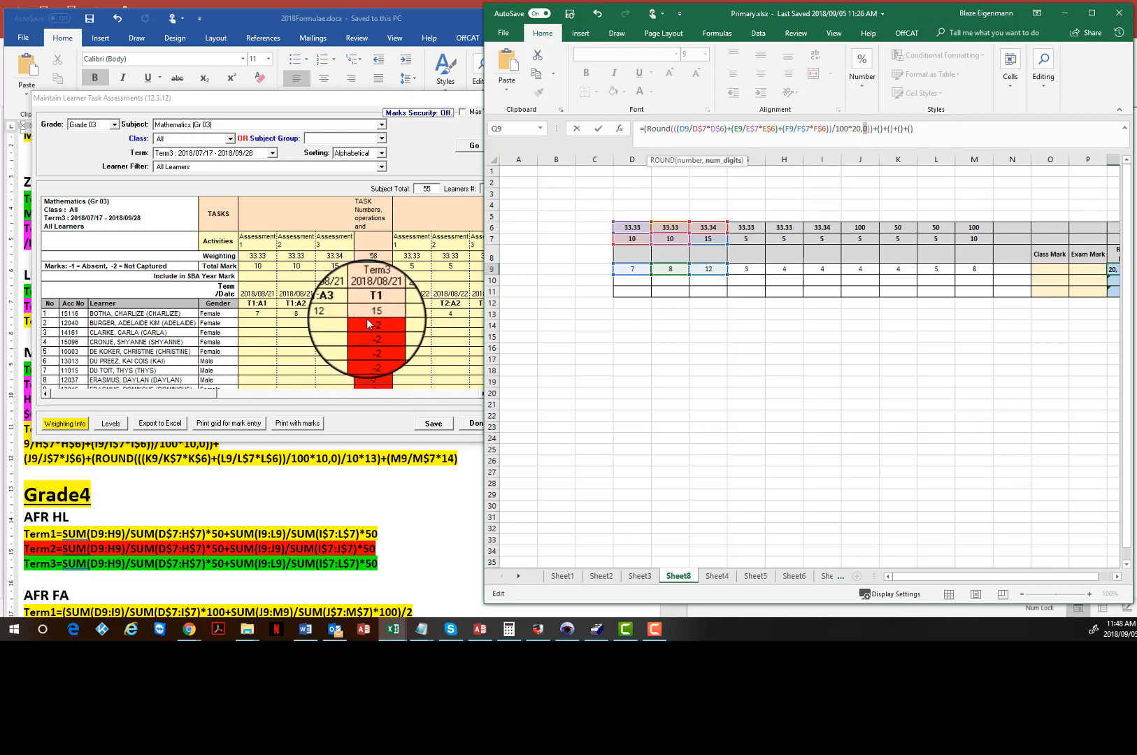
{"action": "left_click", "coordinate": [871, 130]}
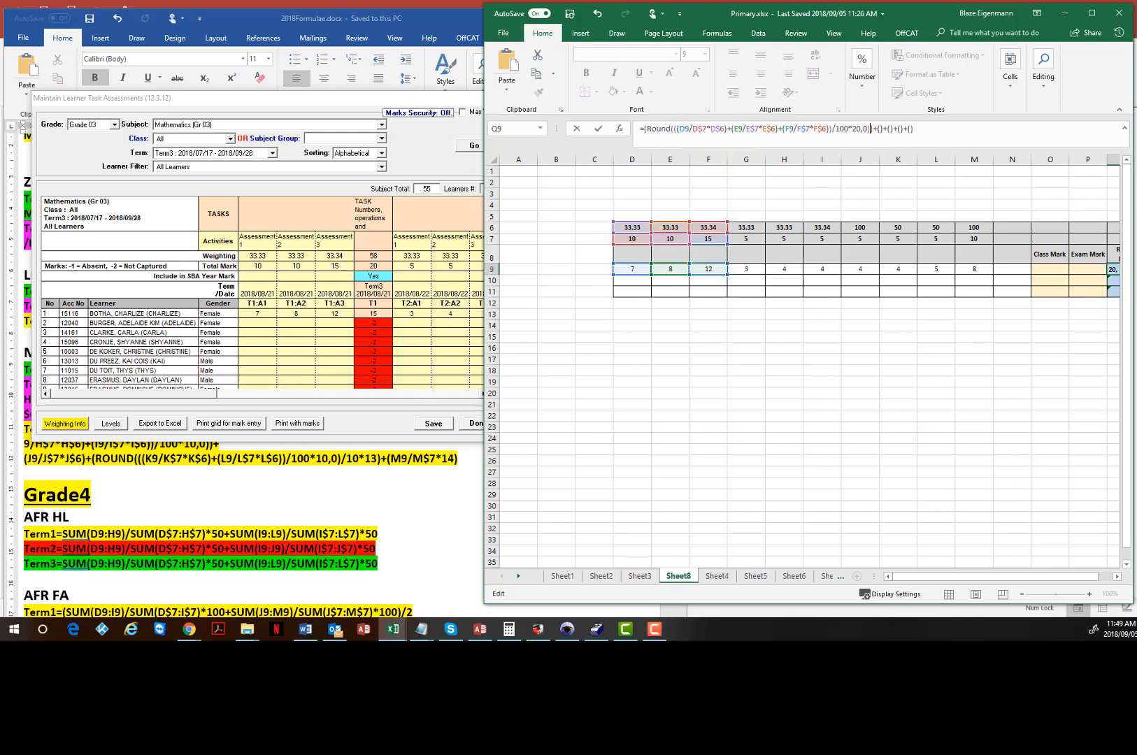
{"action": "key", "text": "F10"}
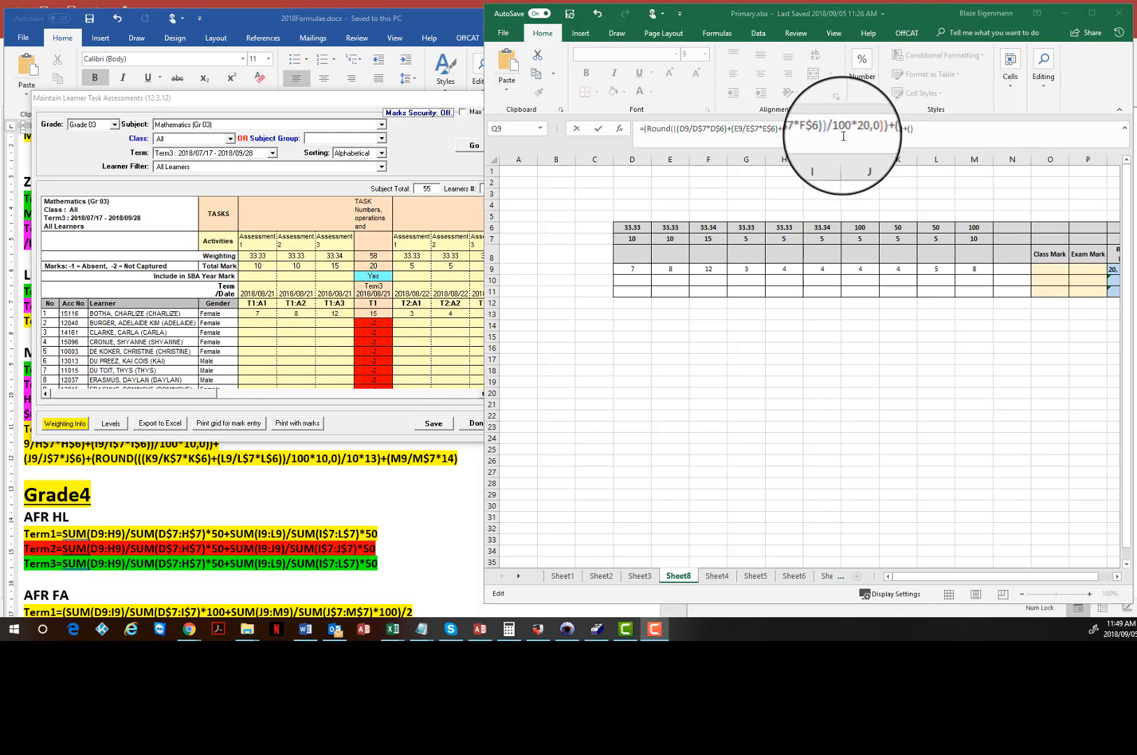
- Cut the completed rounded bracket group out of Q9's formula and clear the remaining contents of the cell
{"action": "left_click", "coordinate": [877, 130]}
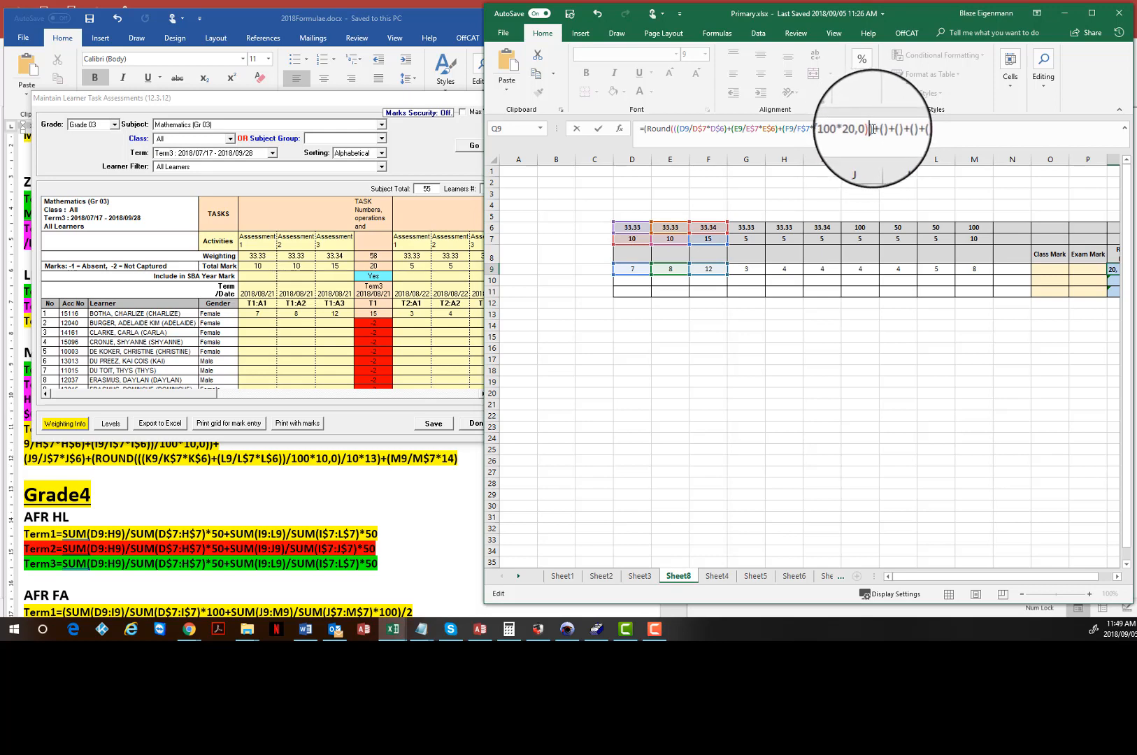
{"action": "left_click_drag", "start_coordinate": [872, 130], "coordinate": [645, 130]}
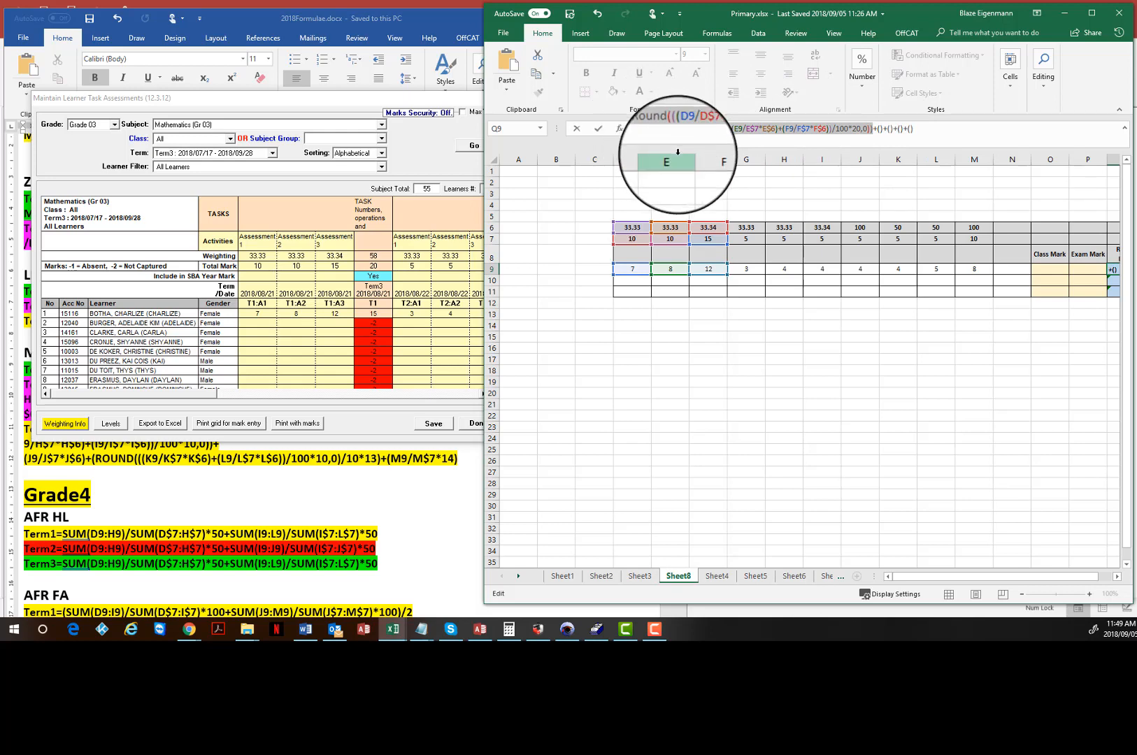
{"action": "key", "text": "Delete"}
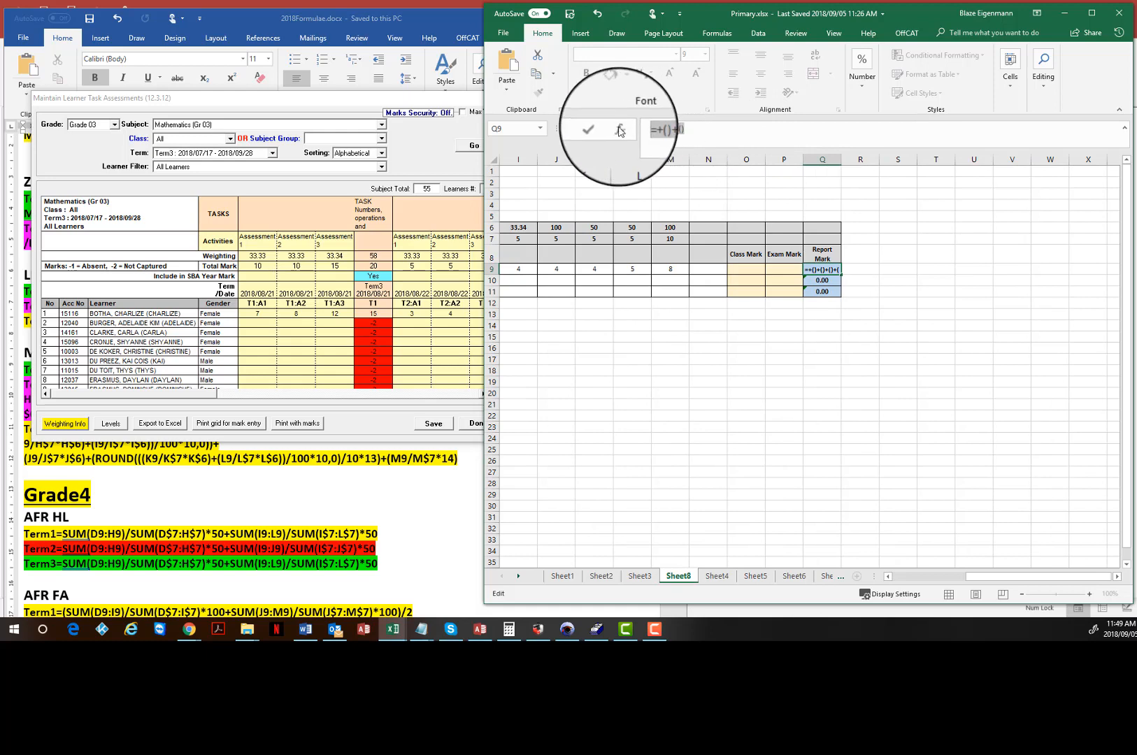
{"action": "key", "text": "Delete"}
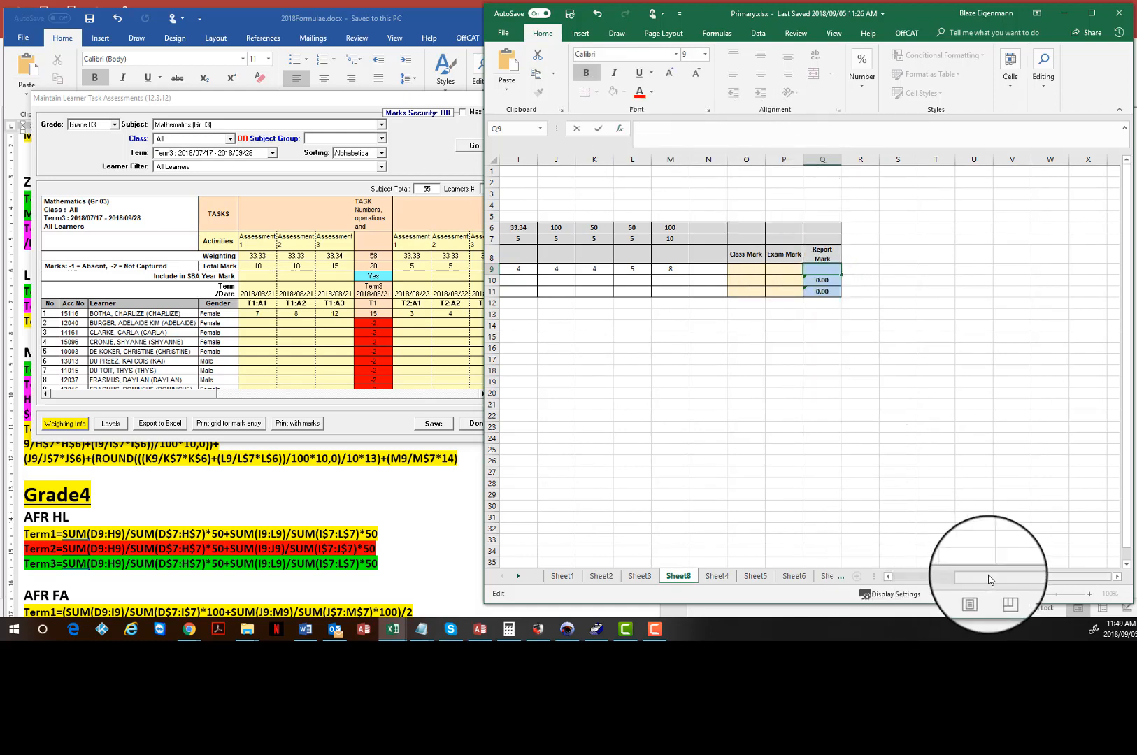
- Clear the Class Mark and Exam Mark headings from cells O8 and P8
{"action": "left_click_drag", "start_coordinate": [989, 579], "coordinate": [950, 579]}
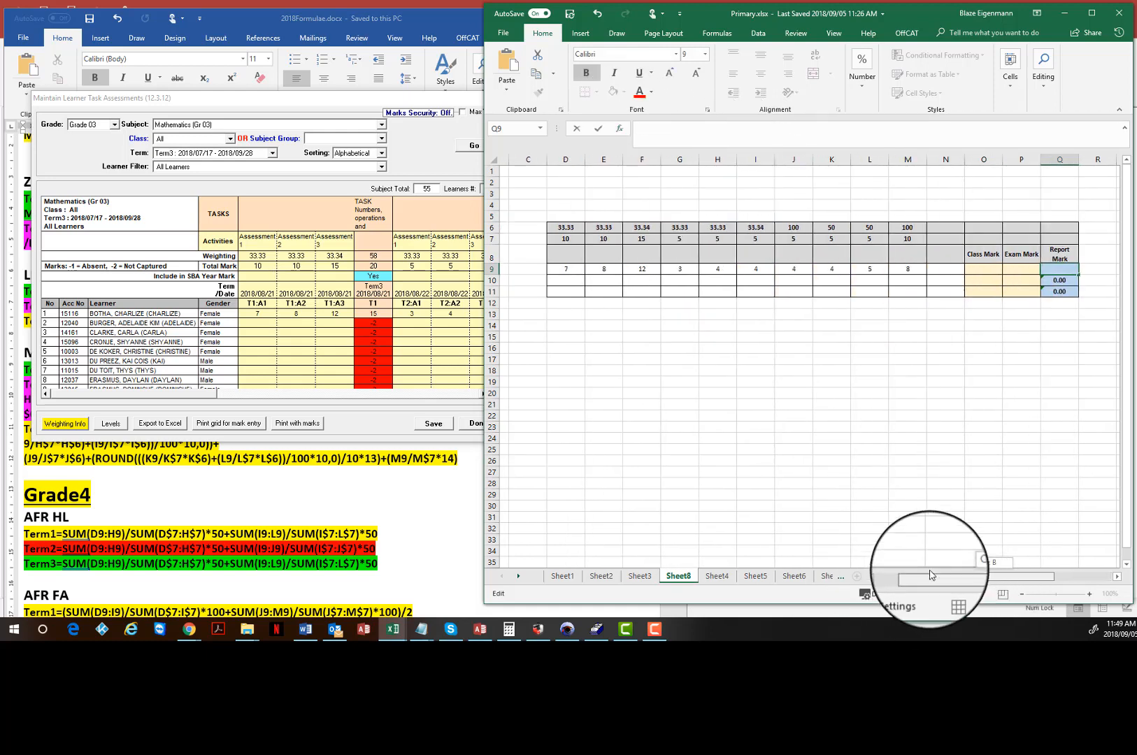
{"action": "left_click", "coordinate": [1011, 271]}
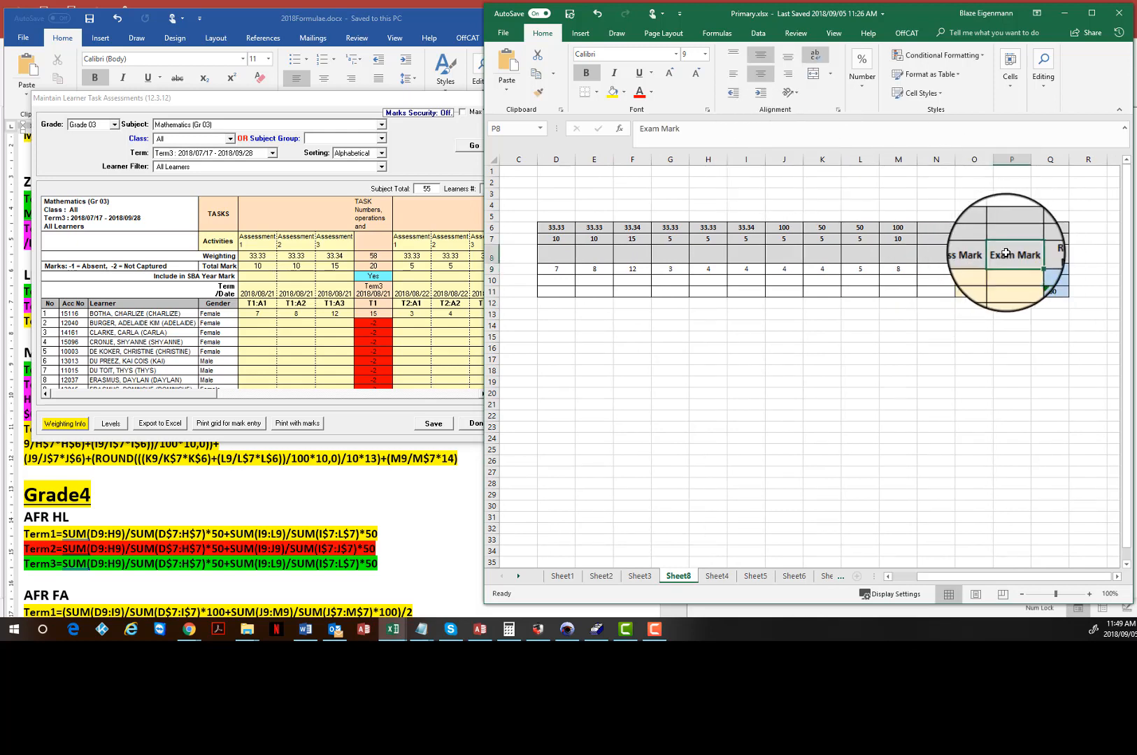
{"action": "left_click", "coordinate": [974, 254]}
- Enter the cut group as P9's formula, =(Round(((D9/D$7*D$6)+(E9/E$7*E$6)+(F9/F$7*F$6))/100*20,0)), and check its result
{"action": "left_click", "coordinate": [1003, 268]}
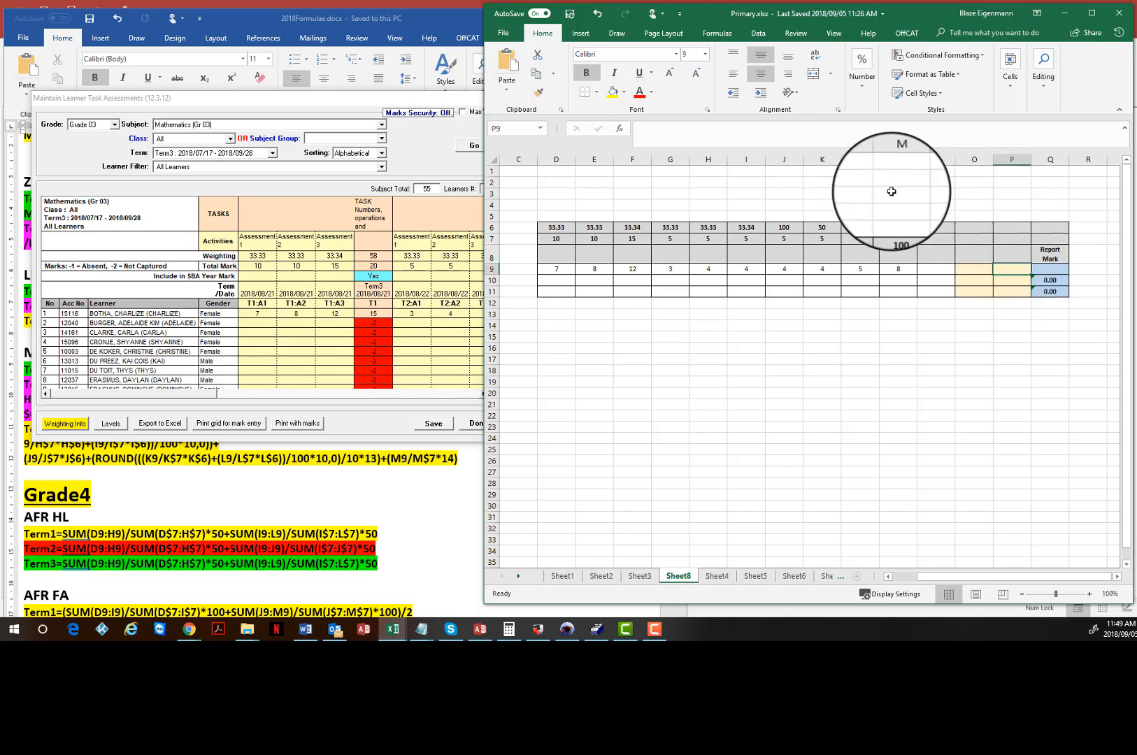
{"action": "left_click", "coordinate": [668, 128]}
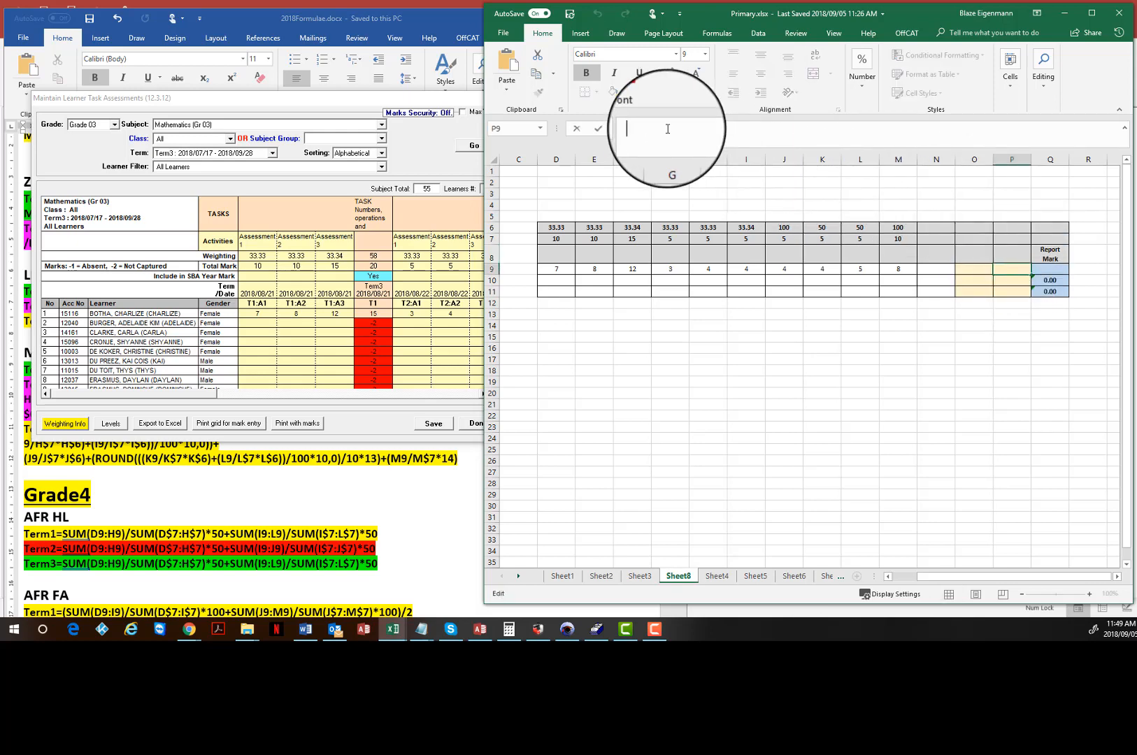
{"action": "type", "text": "="}
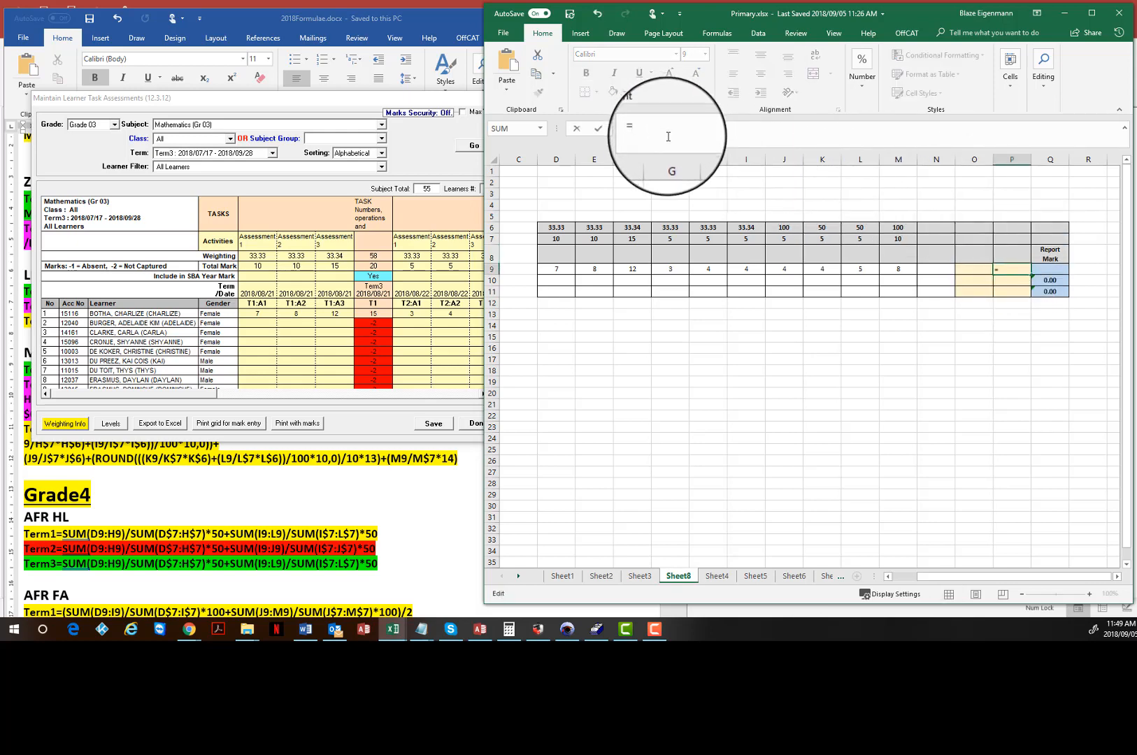
{"action": "key", "text": "ctrl+v"}
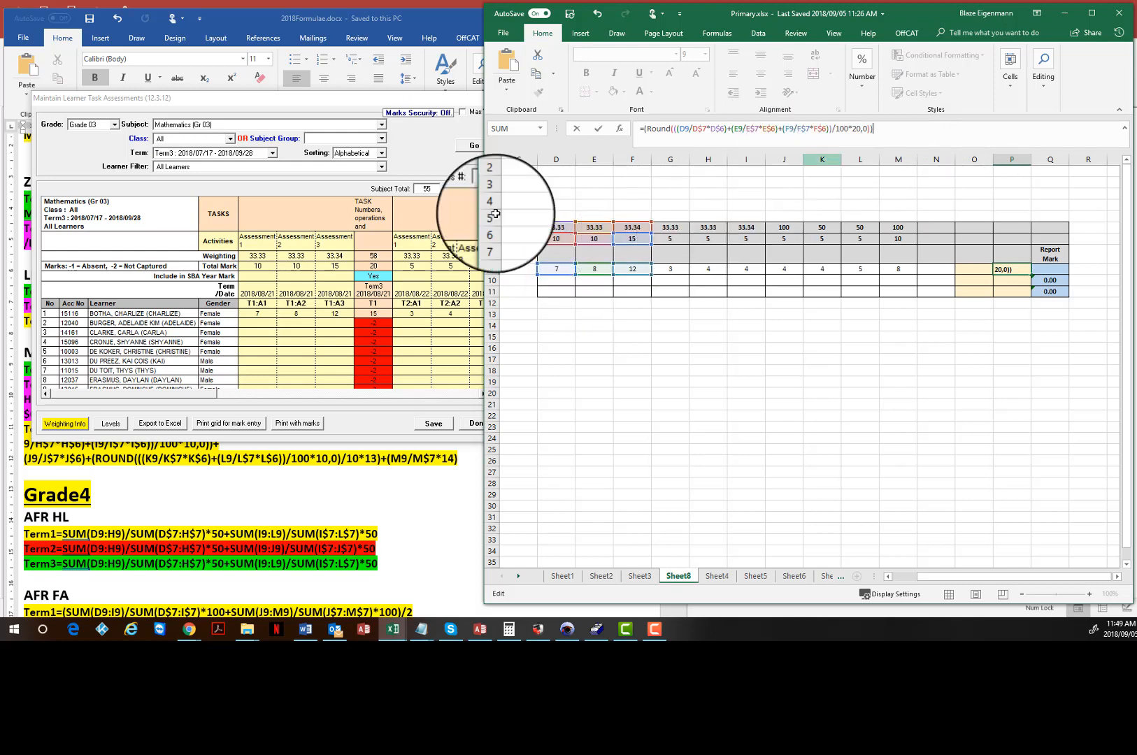
{"action": "key", "text": "Return"}
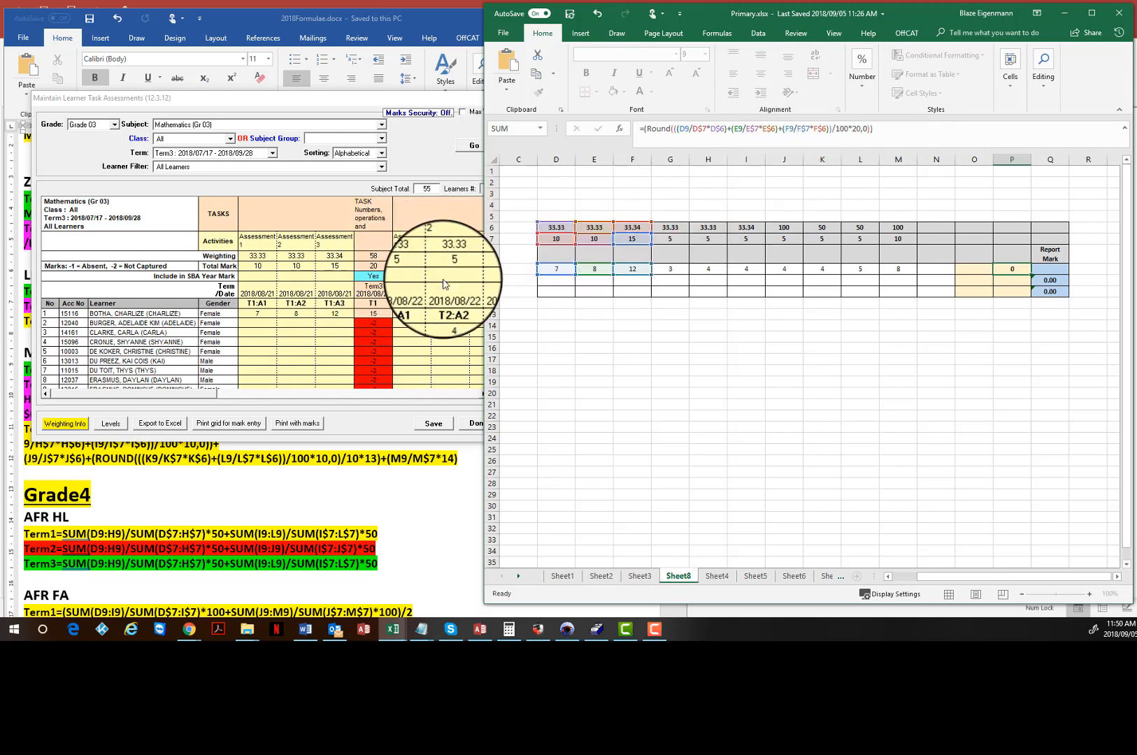
{"action": "left_click", "coordinate": [1016, 269]}
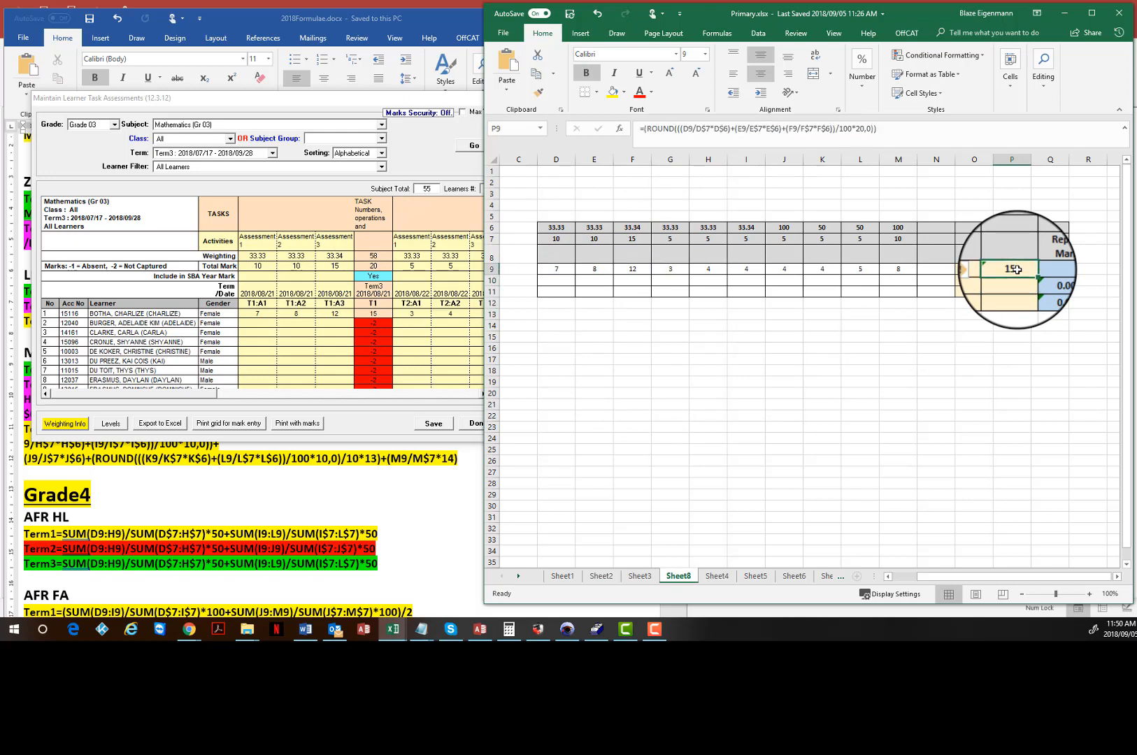
{"action": "key", "text": "Return"}
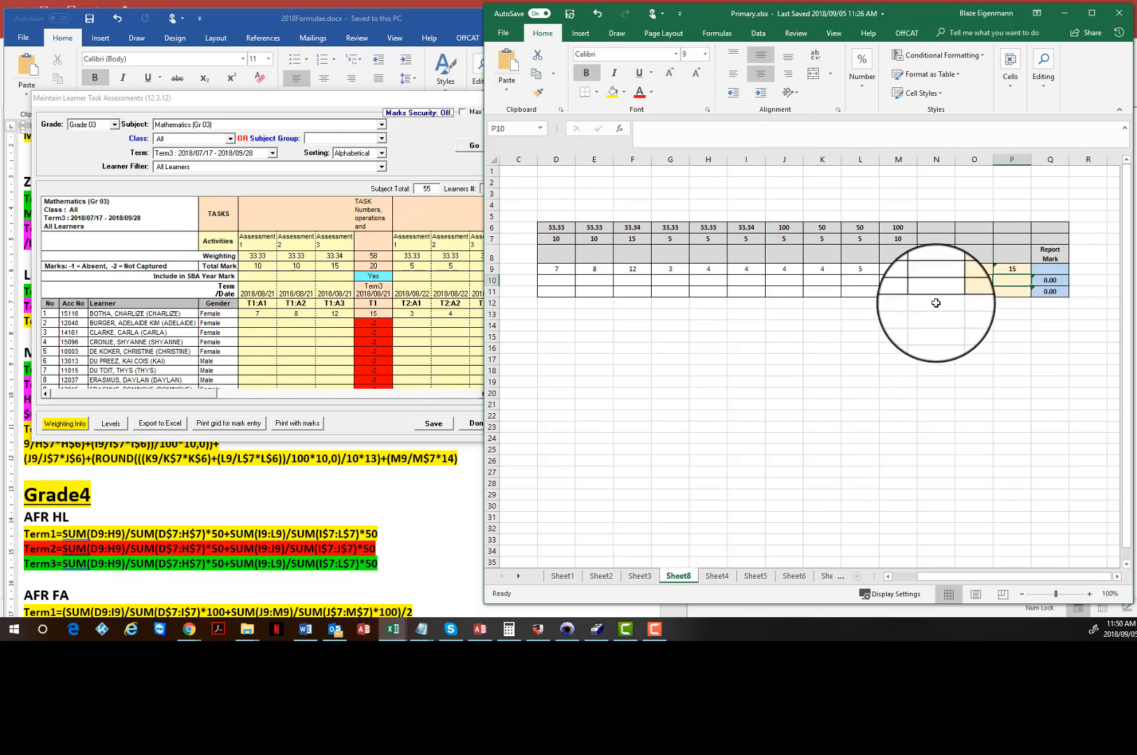
- Copy the complete rounded task-mark formula from cell P9
{"action": "left_click", "coordinate": [1013, 271]}
{"action": "left_click", "coordinate": [1010, 269]}
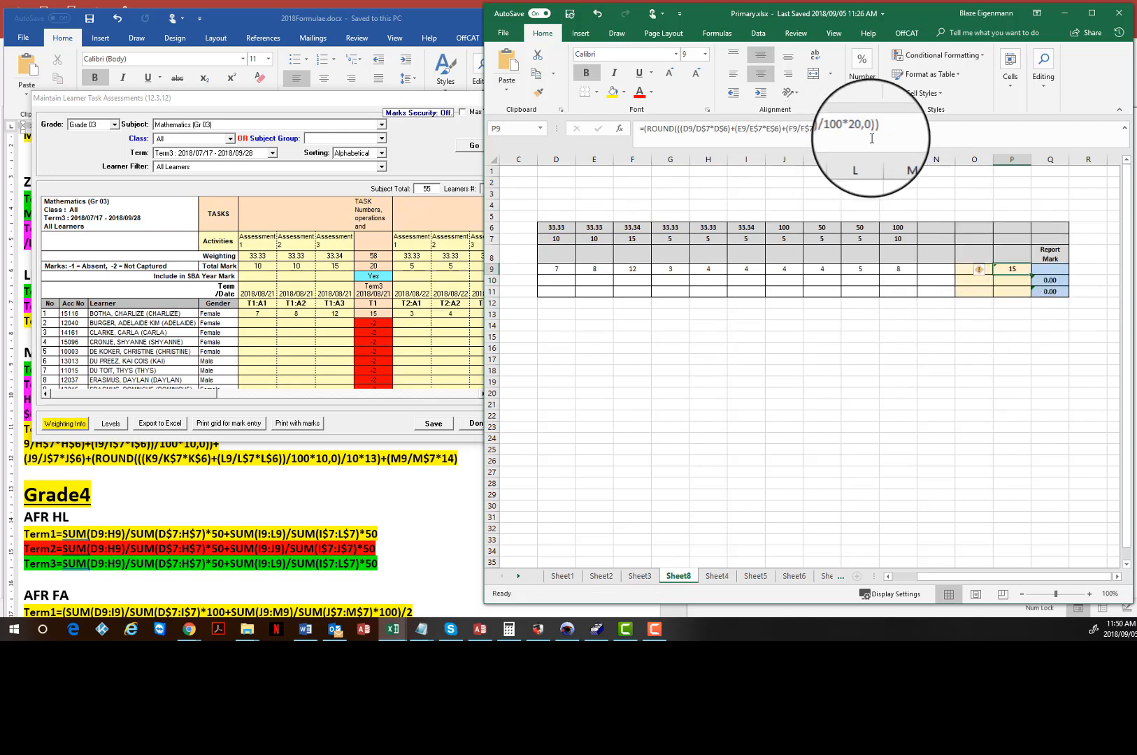
{"action": "left_click_drag", "start_coordinate": [907, 133], "coordinate": [603, 139]}
{"action": "key", "text": "ctrl+c"}
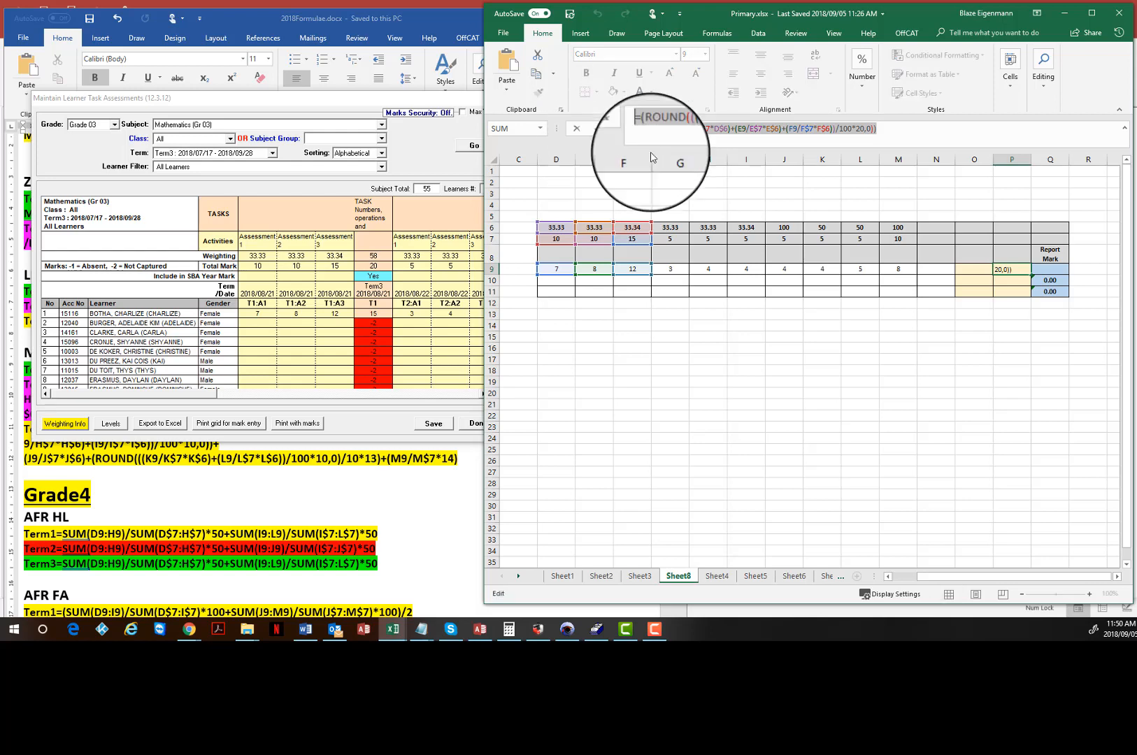
- Clear P9 and paste its rounded task-mark formula into Q9, followed by four empty bracket groups, +()+()+()+()
{"action": "key", "text": "Delete"}
{"action": "left_click", "coordinate": [1047, 271]}
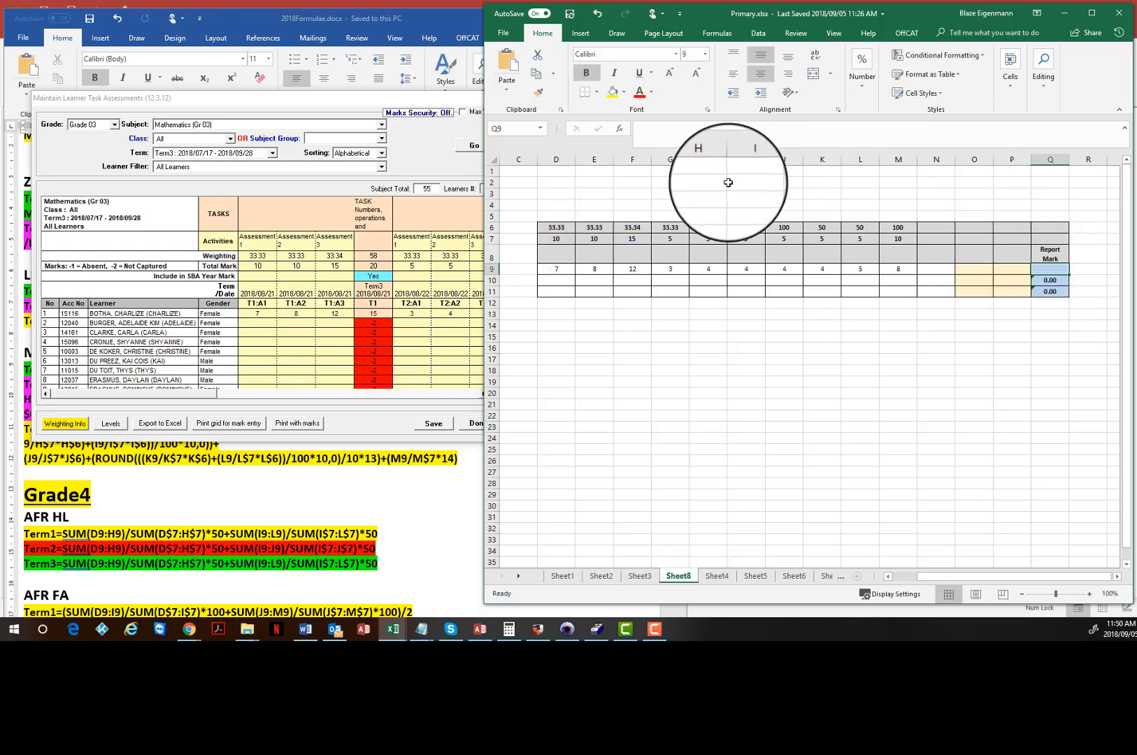
{"action": "key", "text": "ctrl+v"}
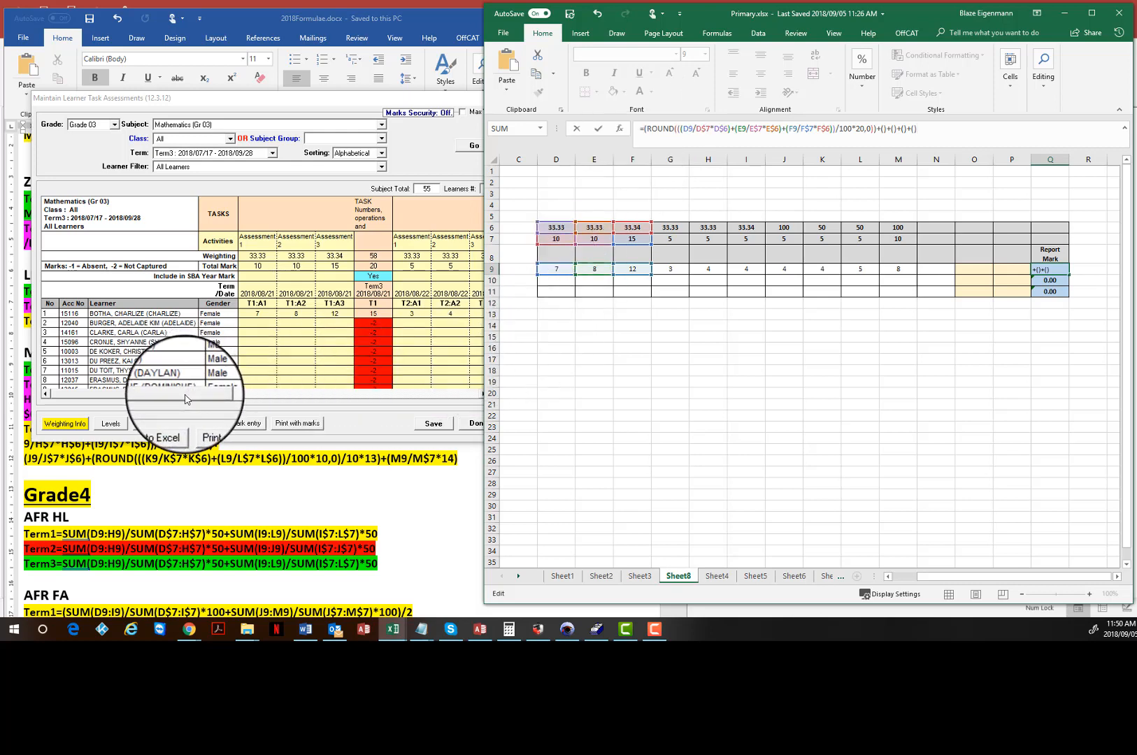
- Check the second task's assessments in the marks window, then copy Q9's first ROUND expression into the first empty bracket group
{"action": "left_click", "coordinate": [236, 102]}
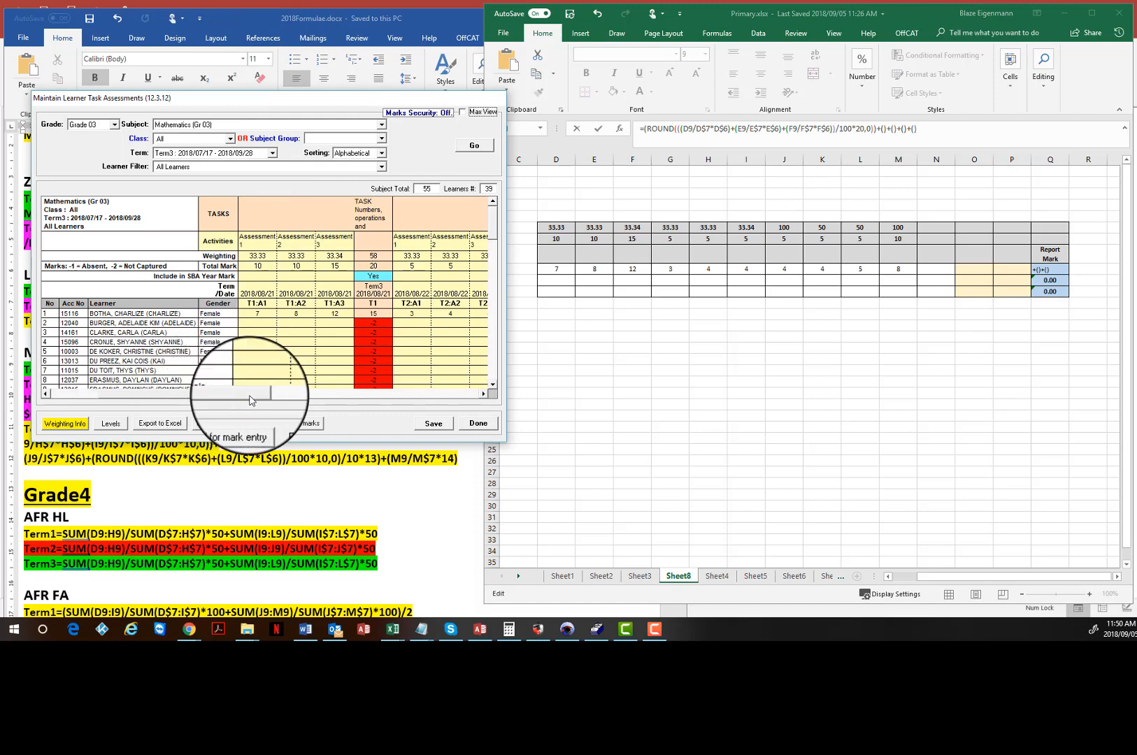
{"action": "left_click_drag", "start_coordinate": [250, 400], "coordinate": [347, 401]}
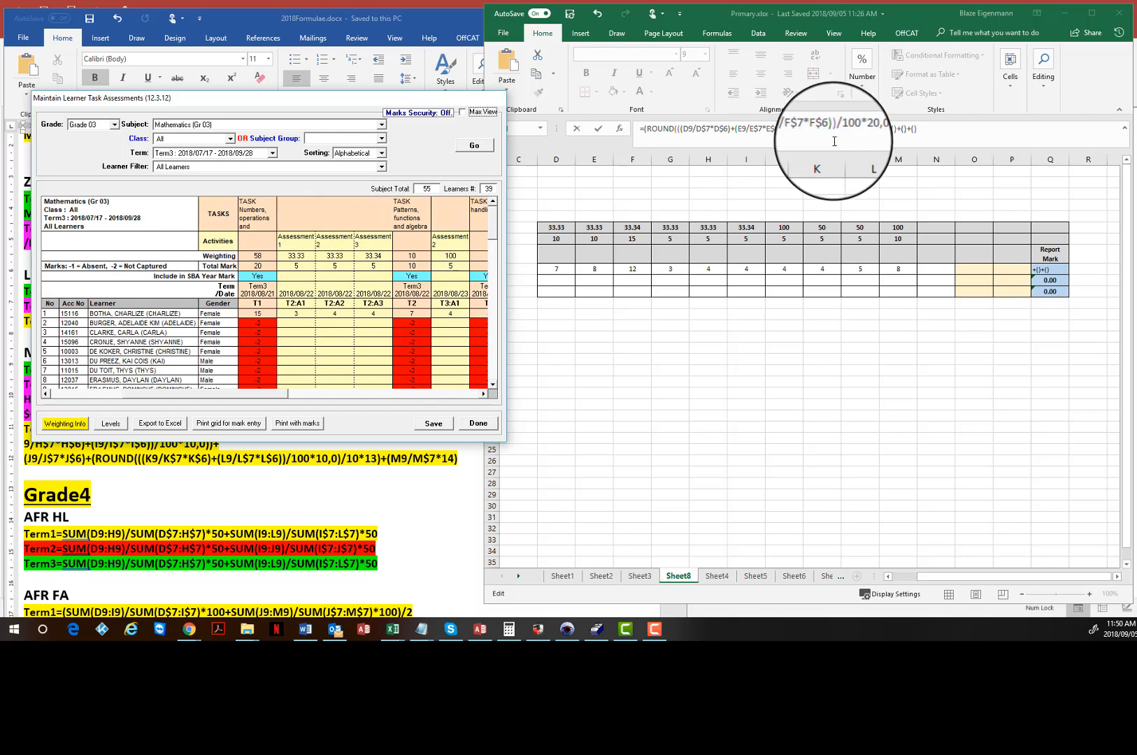
{"action": "left_click", "coordinate": [649, 130]}
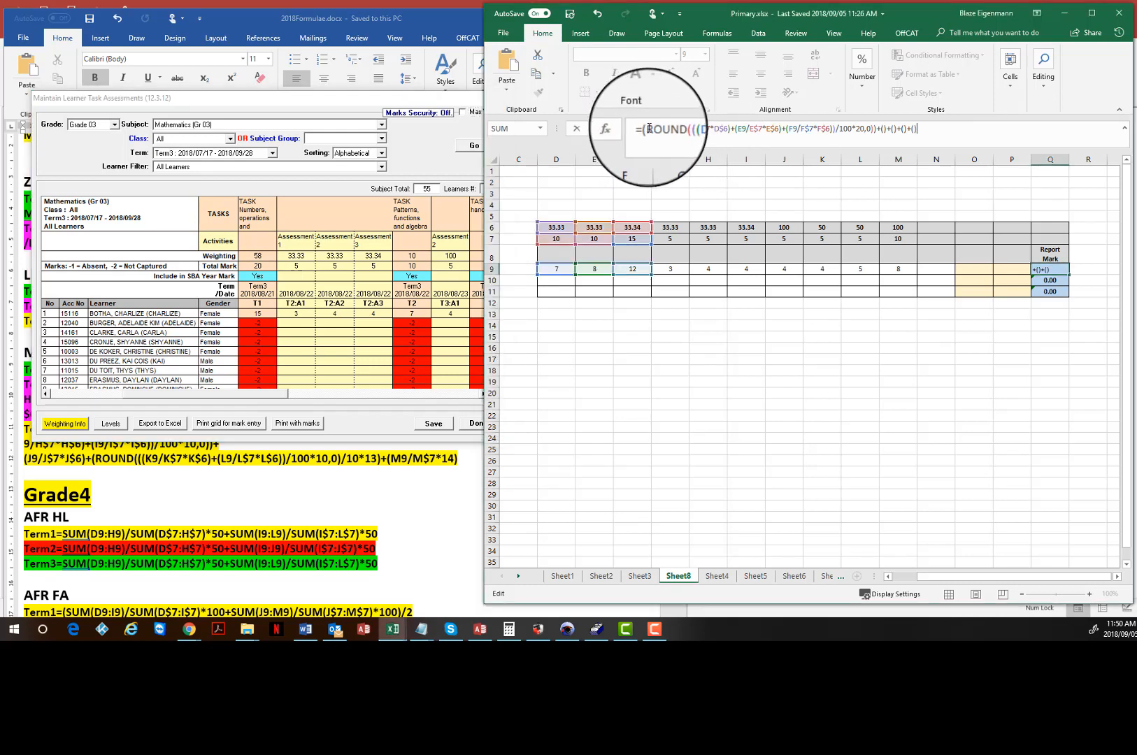
{"action": "left_click_drag", "start_coordinate": [648, 129], "coordinate": [853, 146]}
{"action": "key", "text": "ctrl+c"}
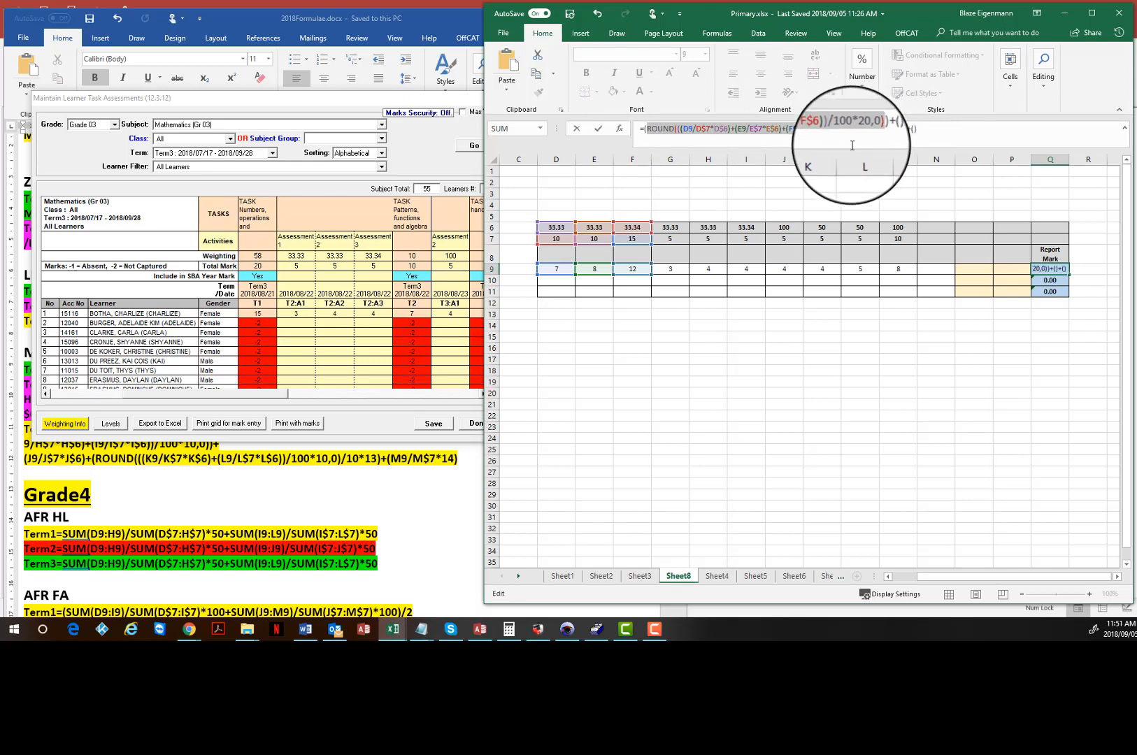
{"action": "left_click", "coordinate": [883, 129]}
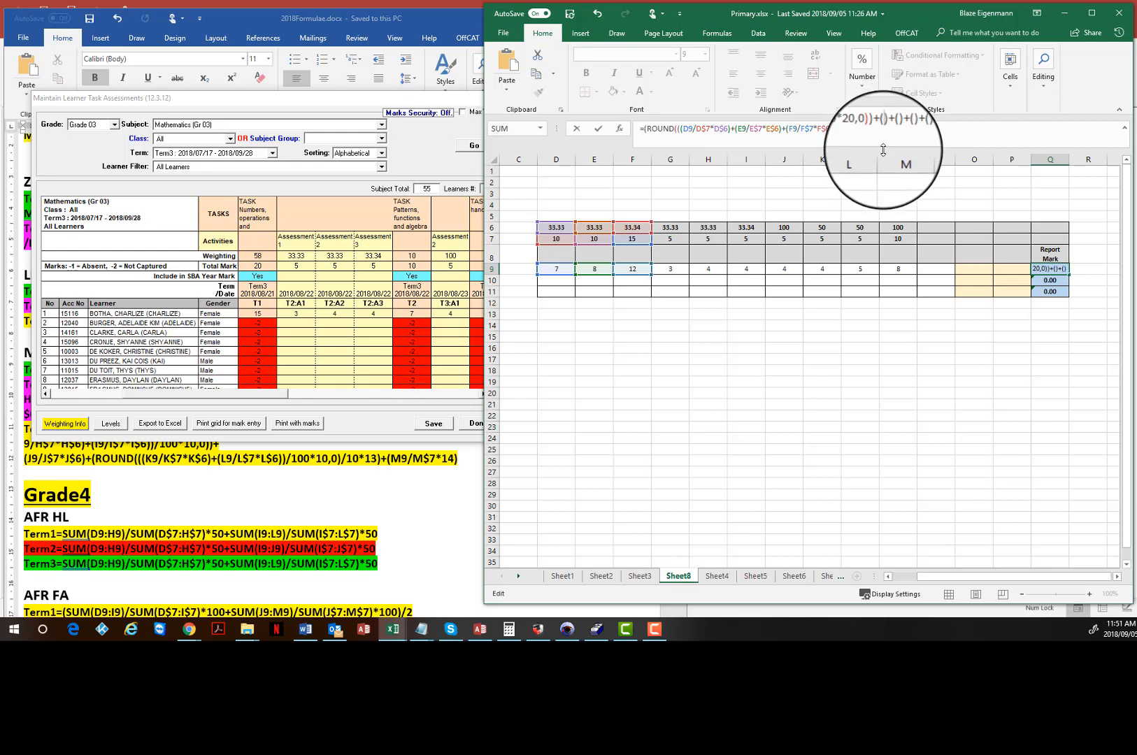
{"action": "key", "text": "ctrl+v"}
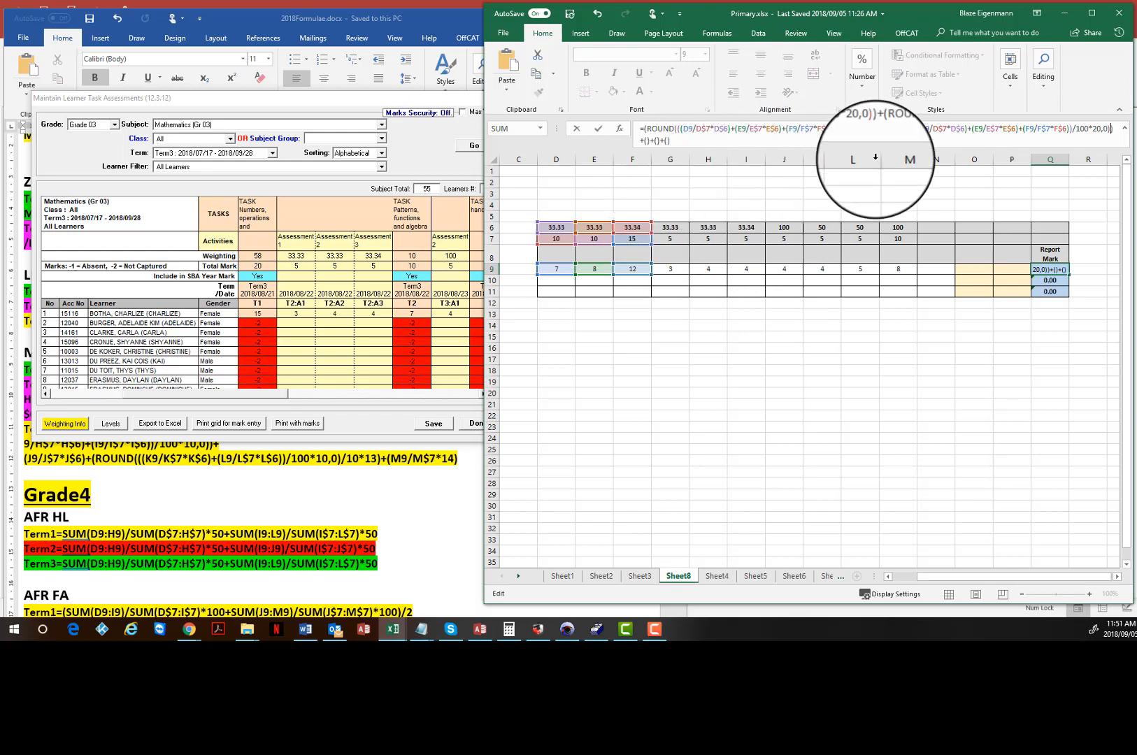
- Change the first term of the second ROUND group in Q9 to G9/G$7*G$6
{"action": "left_click", "coordinate": [922, 130]}
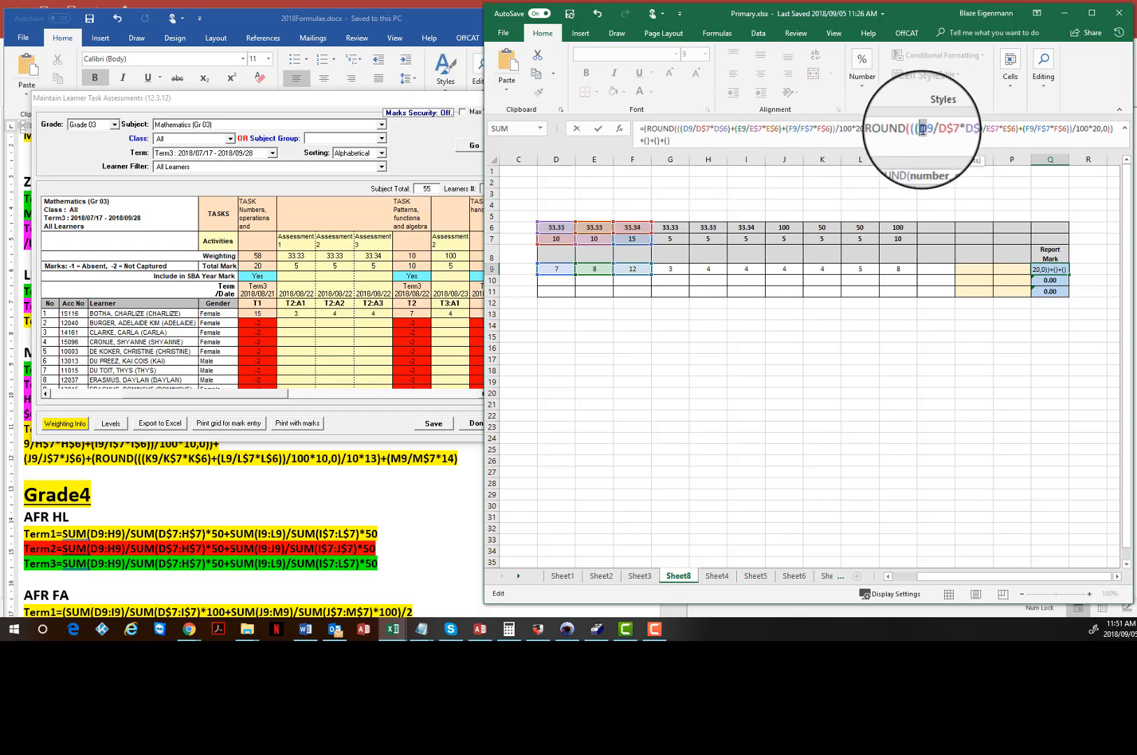
{"action": "type", "text": "G"}
{"action": "left_click_drag", "start_coordinate": [933, 129], "coordinate": [952, 128]}
{"action": "type", "text": "G9/"}
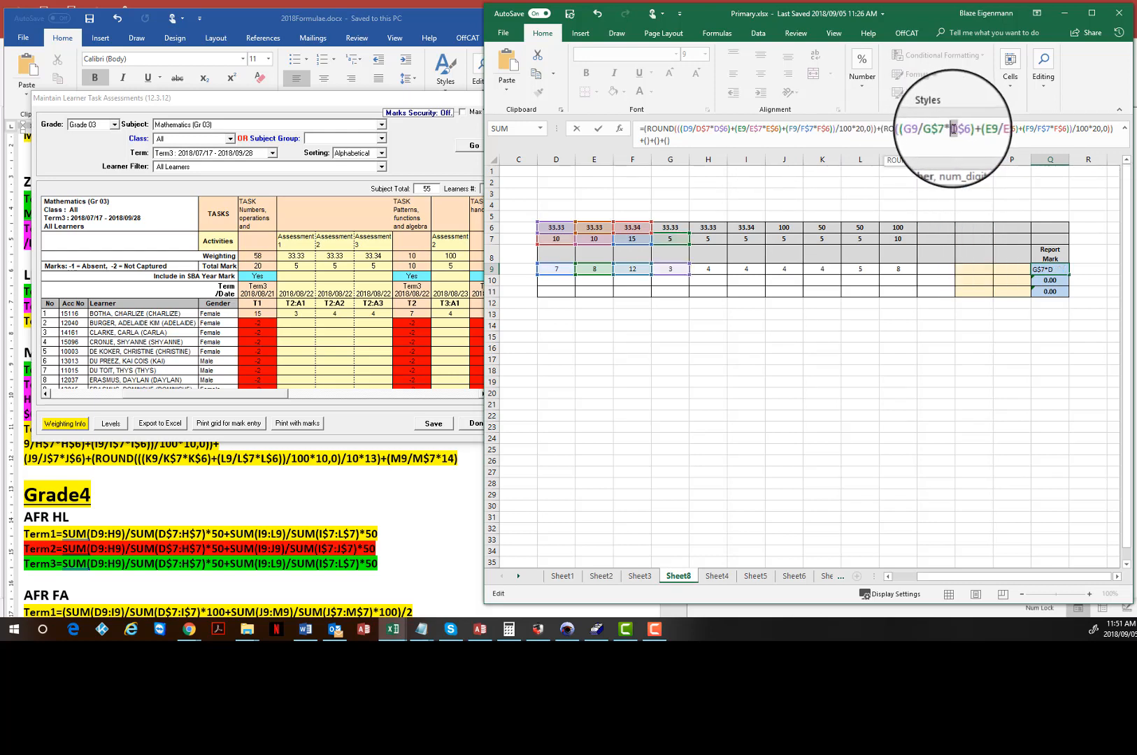
{"action": "type", "text": "G"}
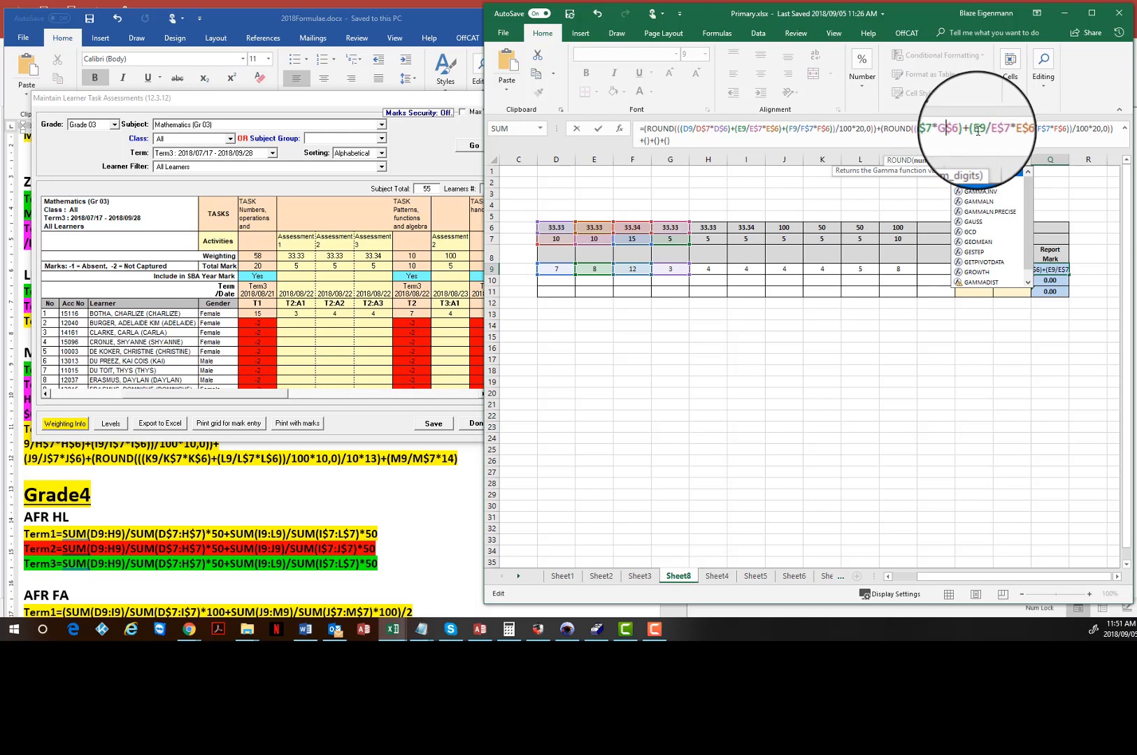
- Change the second term of the second ROUND group in Q9 to H9/H$7*H$6
{"action": "left_click", "coordinate": [977, 130]}
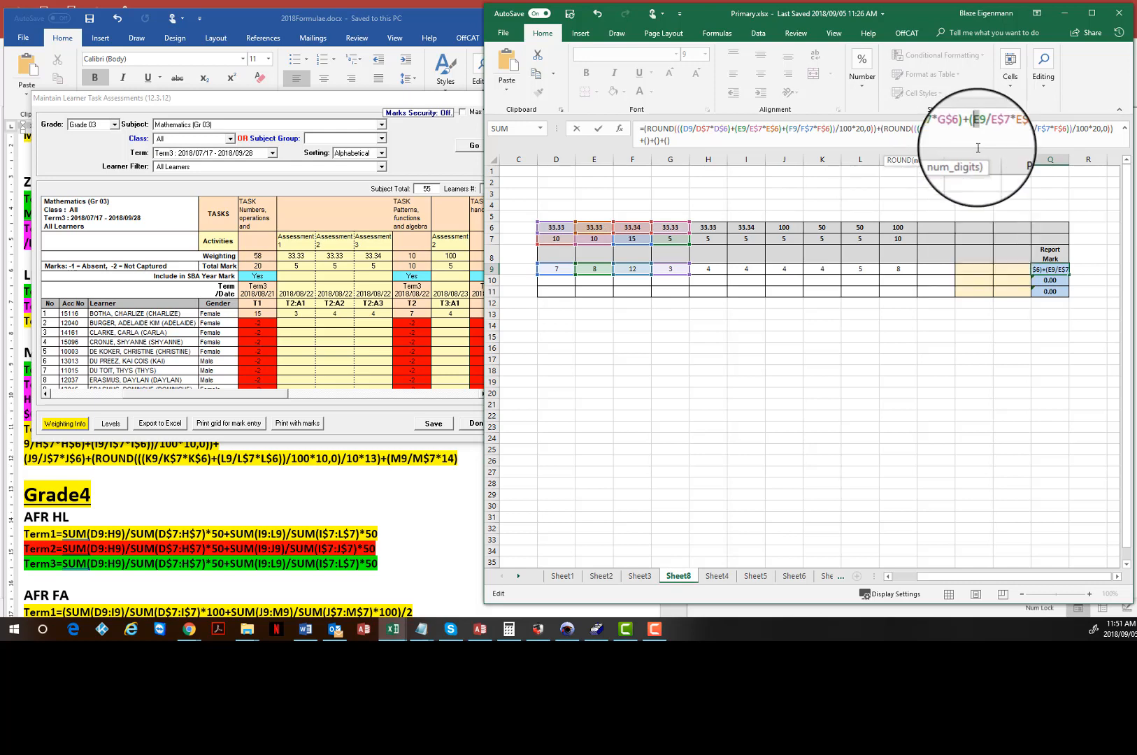
{"action": "type", "text": "H"}
{"action": "left_click", "coordinate": [992, 128]}
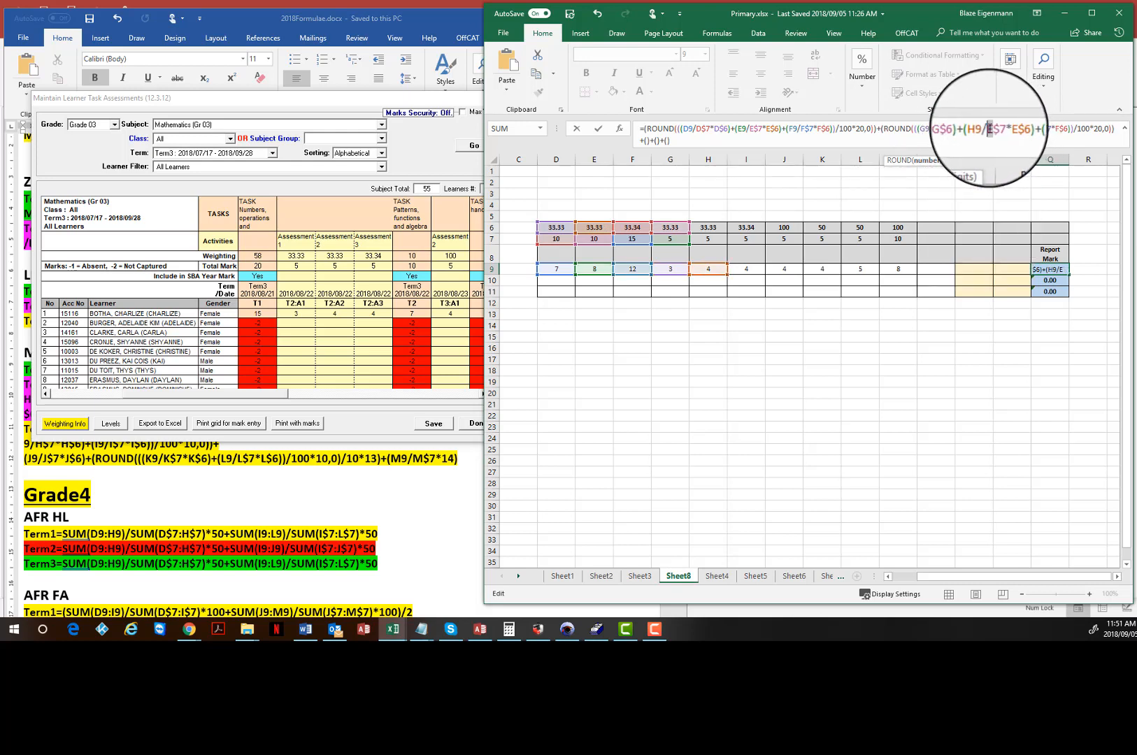
{"action": "type", "text": "H"}
{"action": "left_click", "coordinate": [1007, 128]}
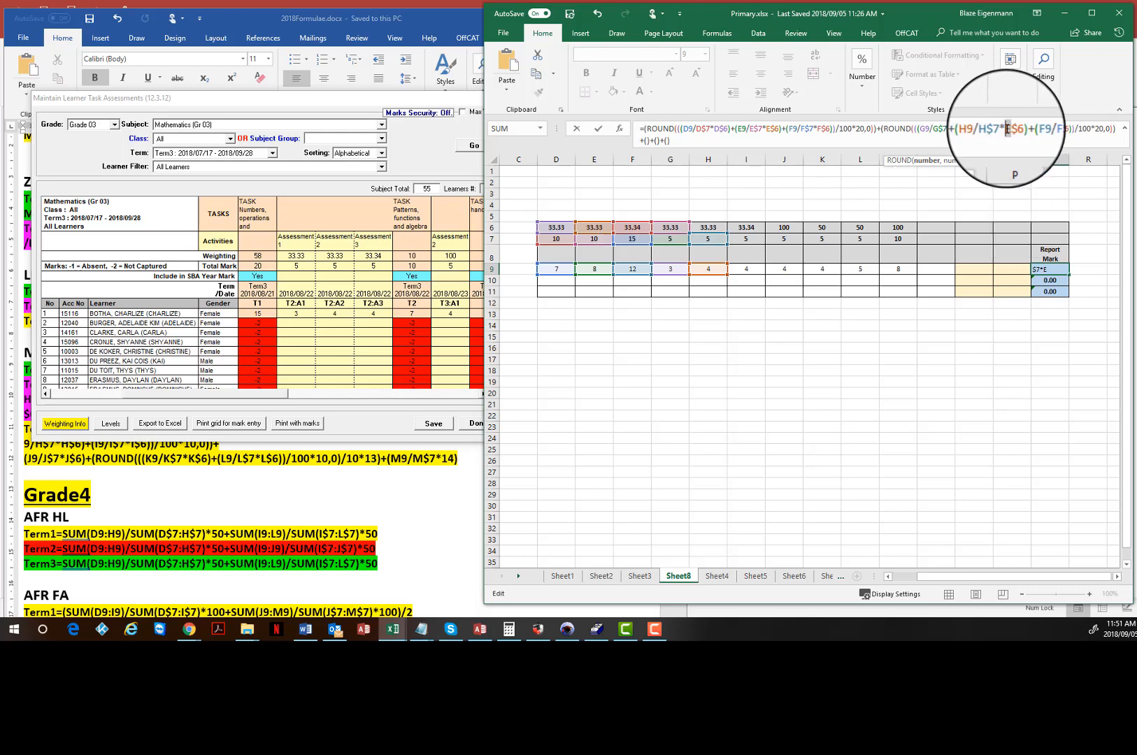
{"action": "type", "text": "H"}
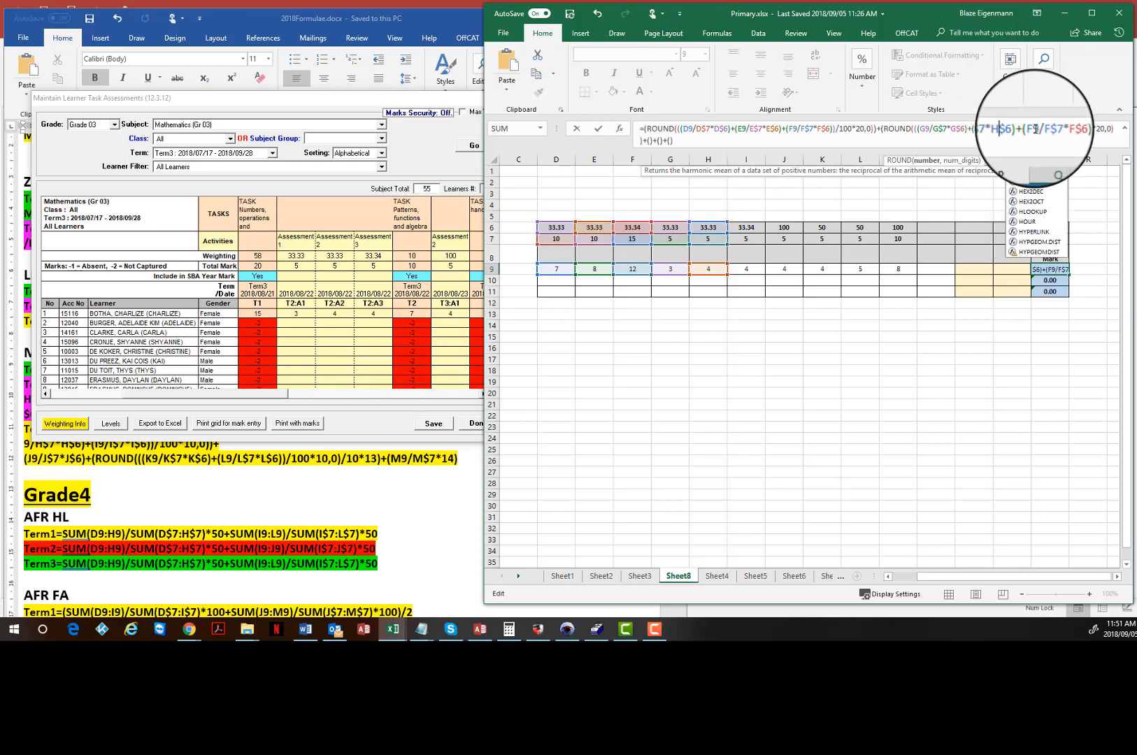
- Change the third term of the second ROUND group to I9/I$7*I$6 and its multiplier after /100 to 10
{"action": "left_click", "coordinate": [1034, 129]}
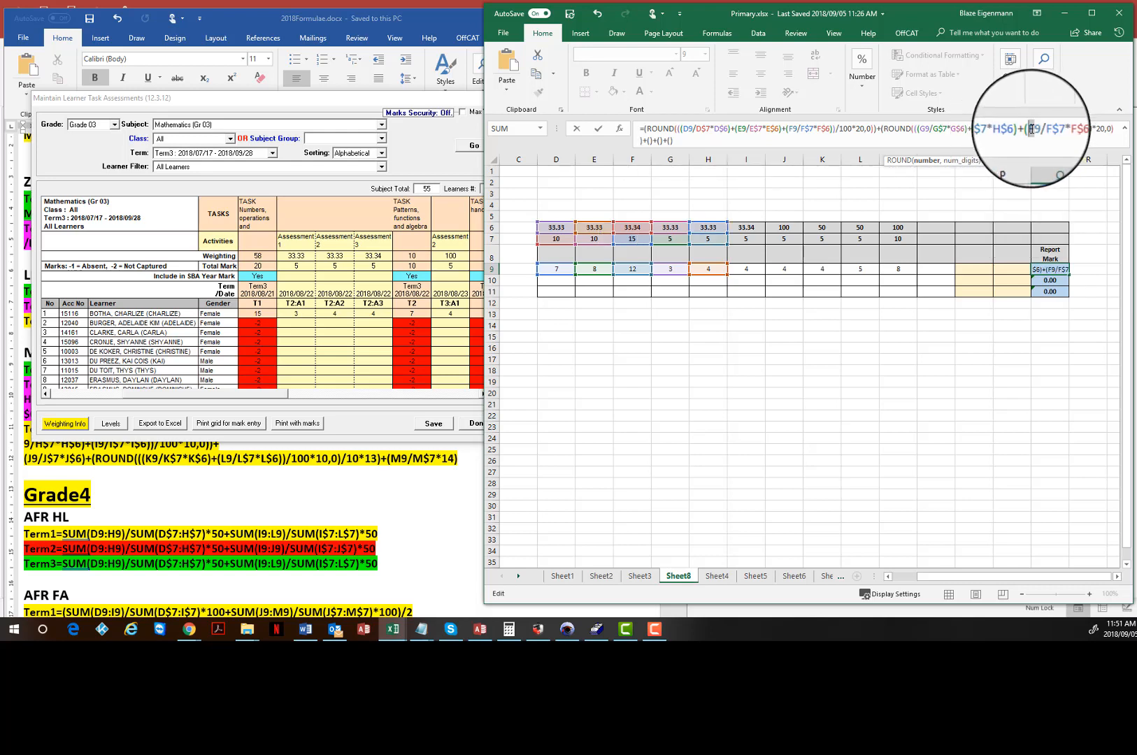
{"action": "type", "text": "I9/"}
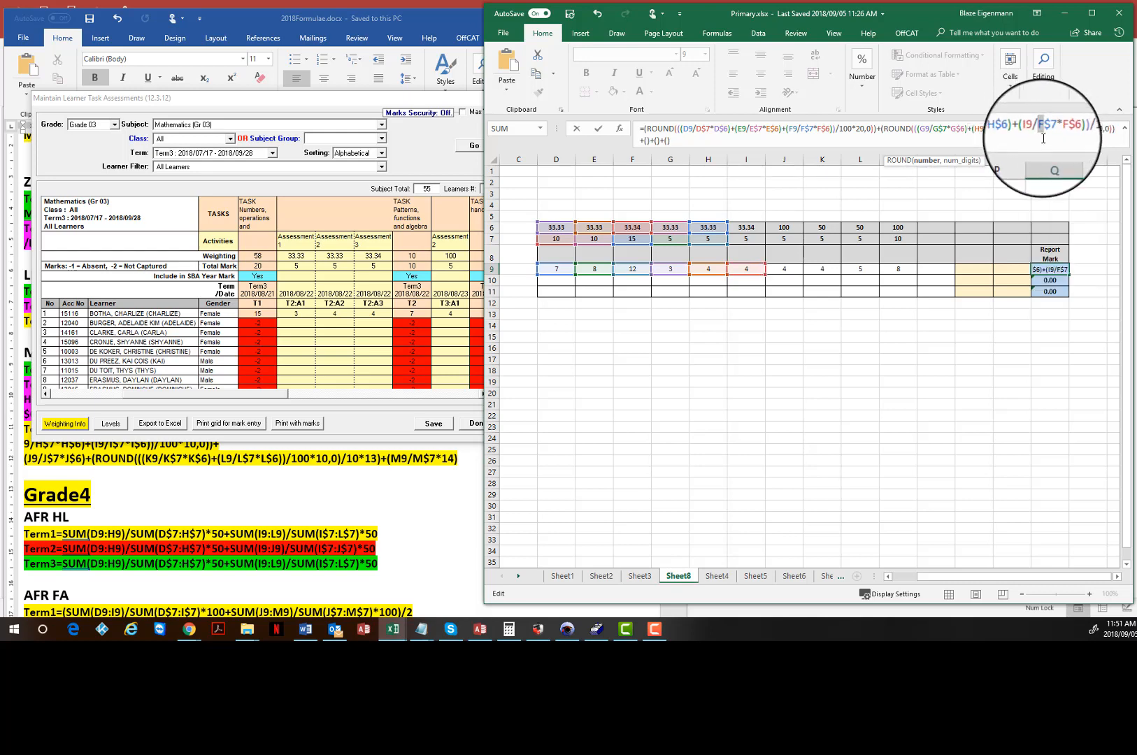
{"action": "type", "text": "I"}
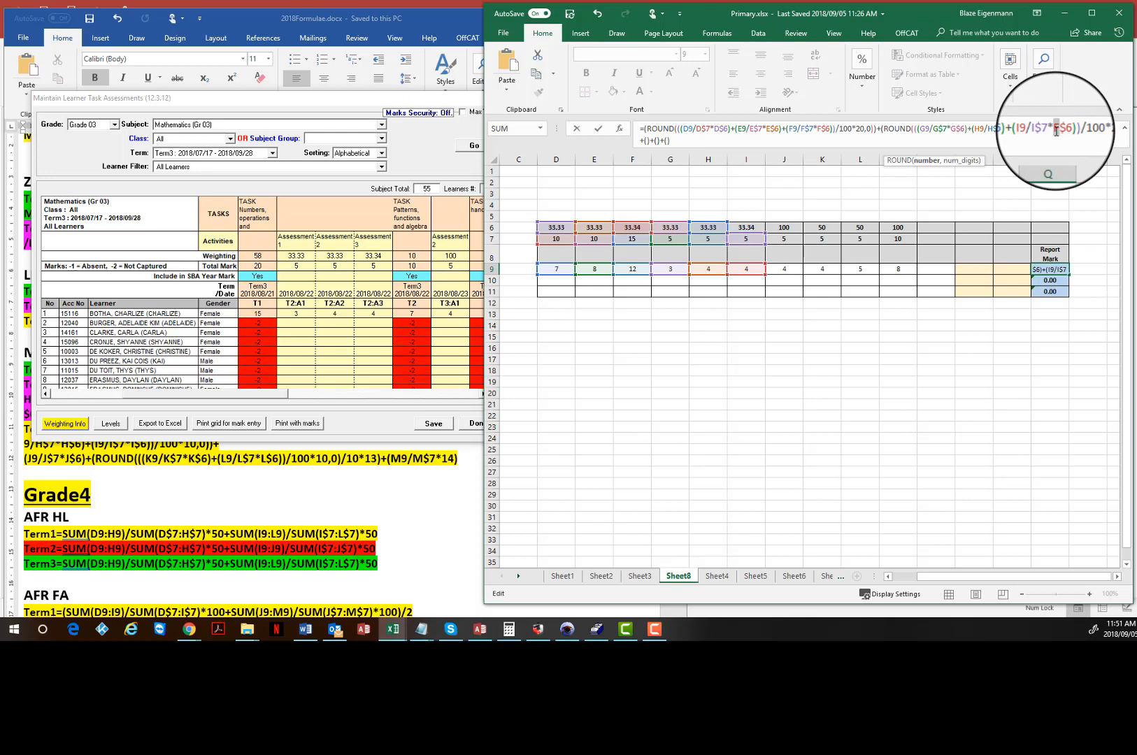
{"action": "type", "text": "I"}
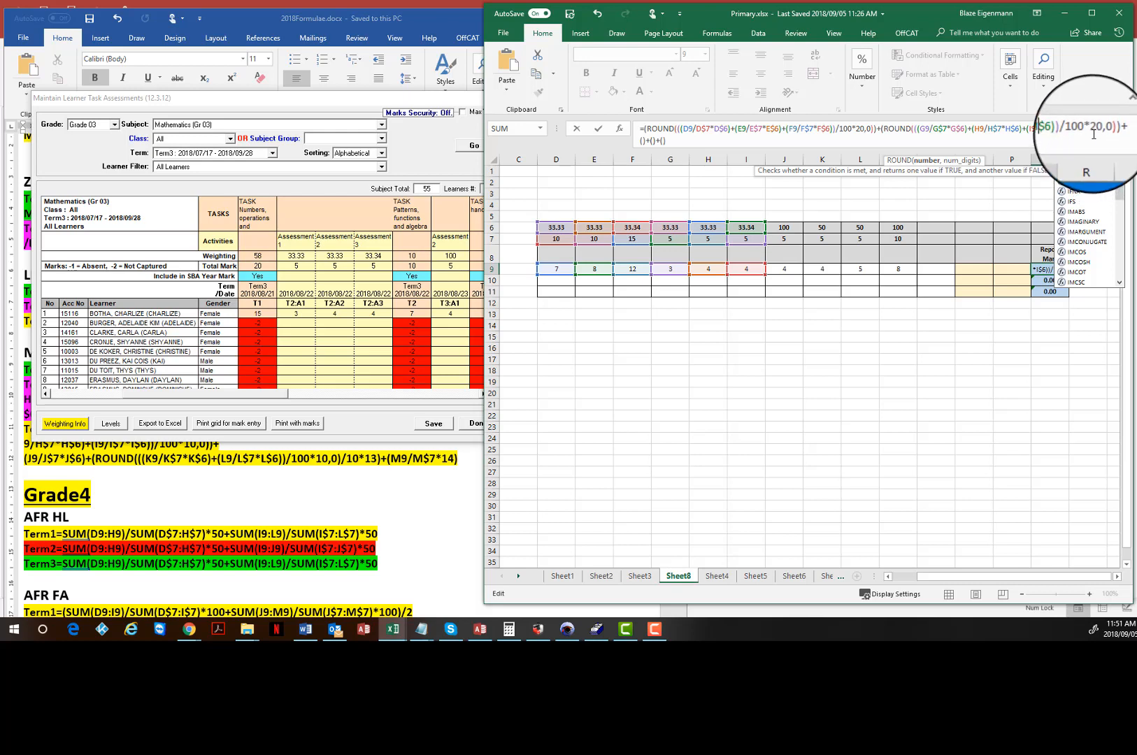
{"action": "left_click", "coordinate": [1093, 129]}
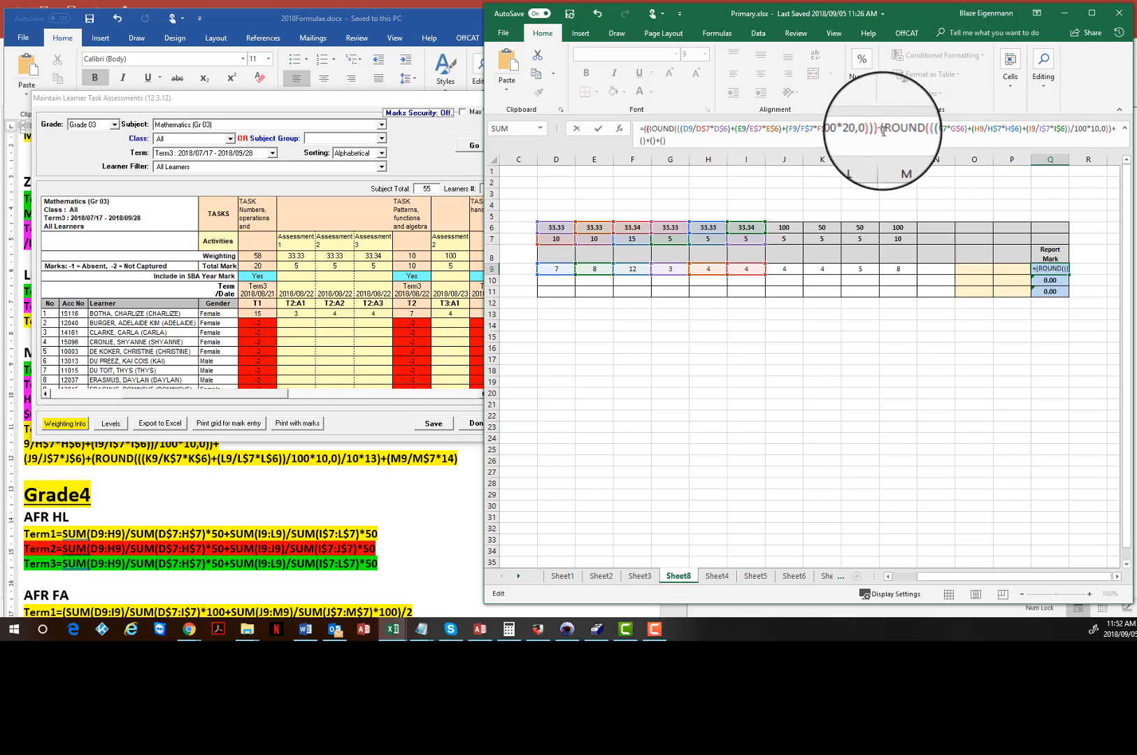
- Wrap the first ROUND group in Q9 in an extra pair of brackets and weight it with /20*58
{"action": "type", "text": "("}
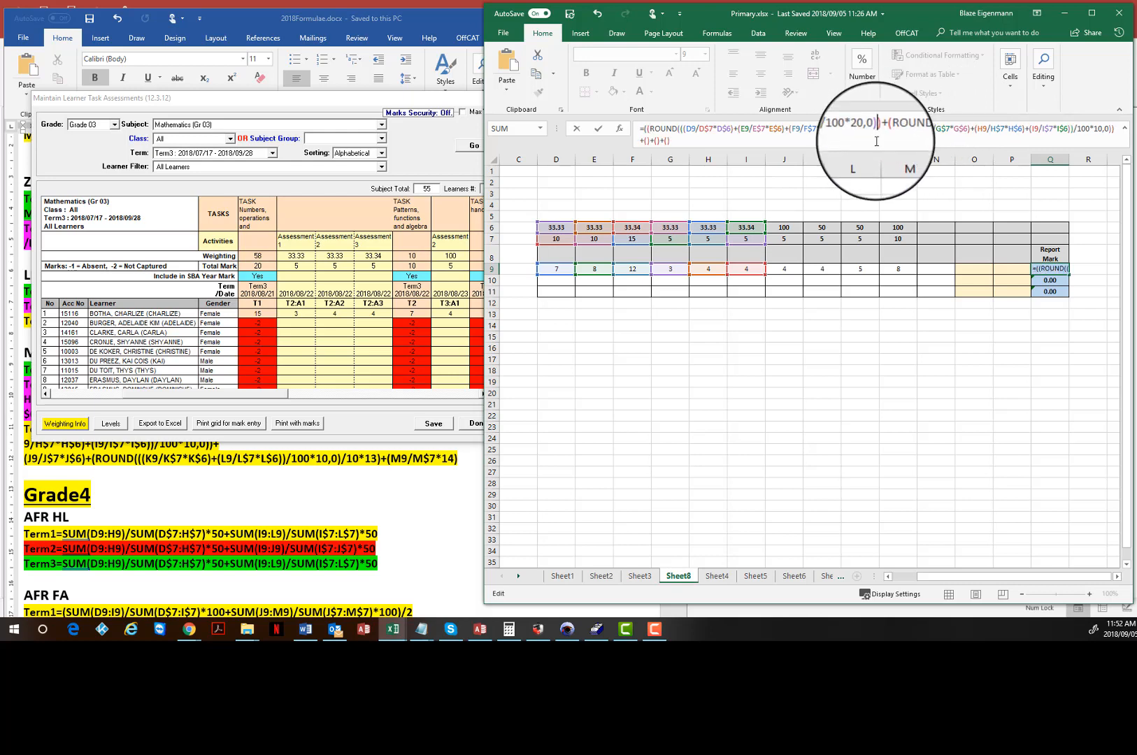
{"action": "type", "text": ")"}
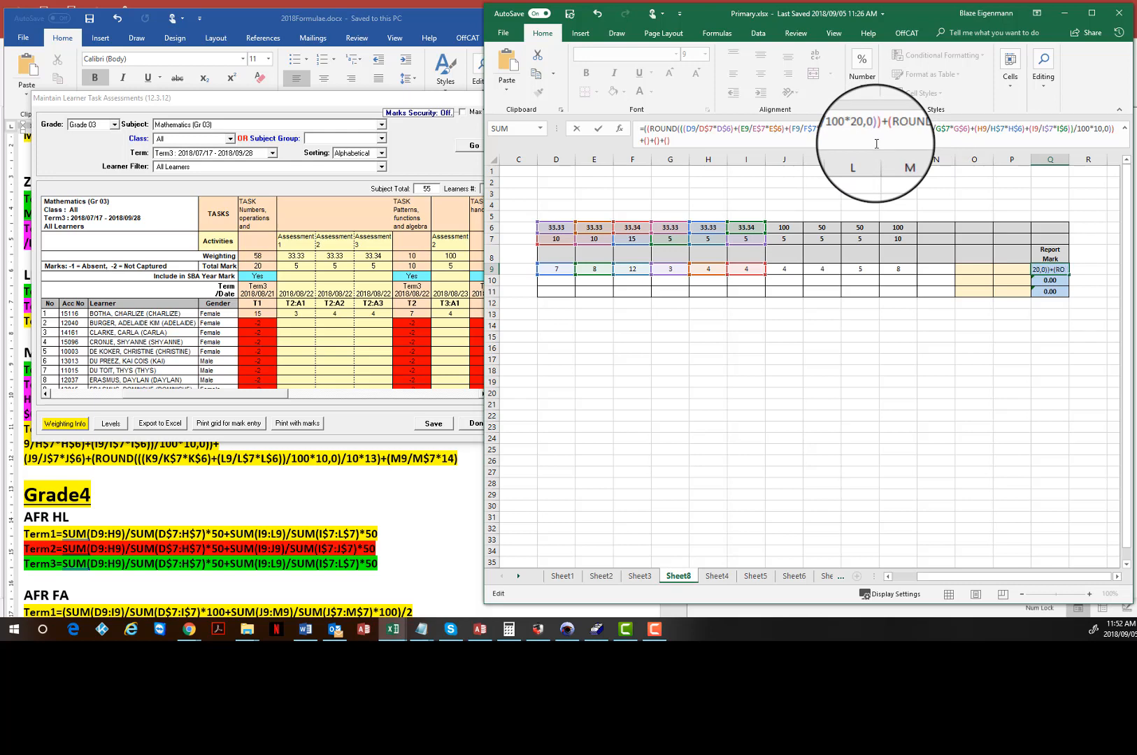
{"action": "type", "text": ")"}
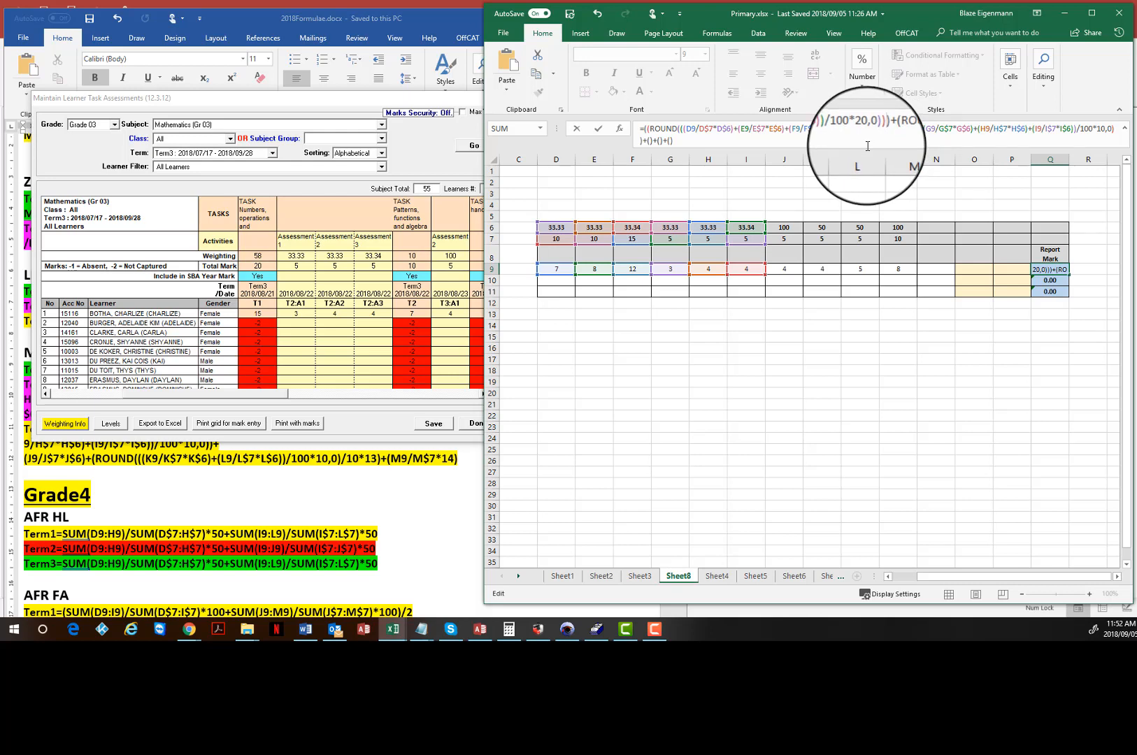
{"action": "type", "text": "/"}
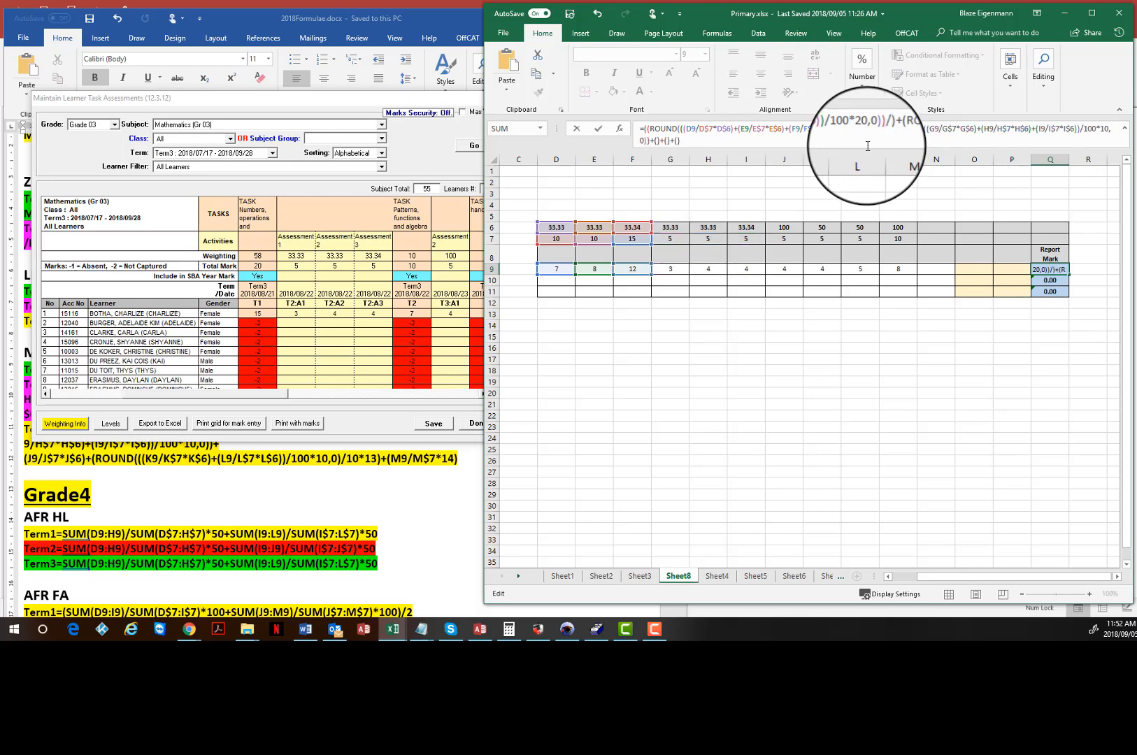
{"action": "type", "text": "20"}
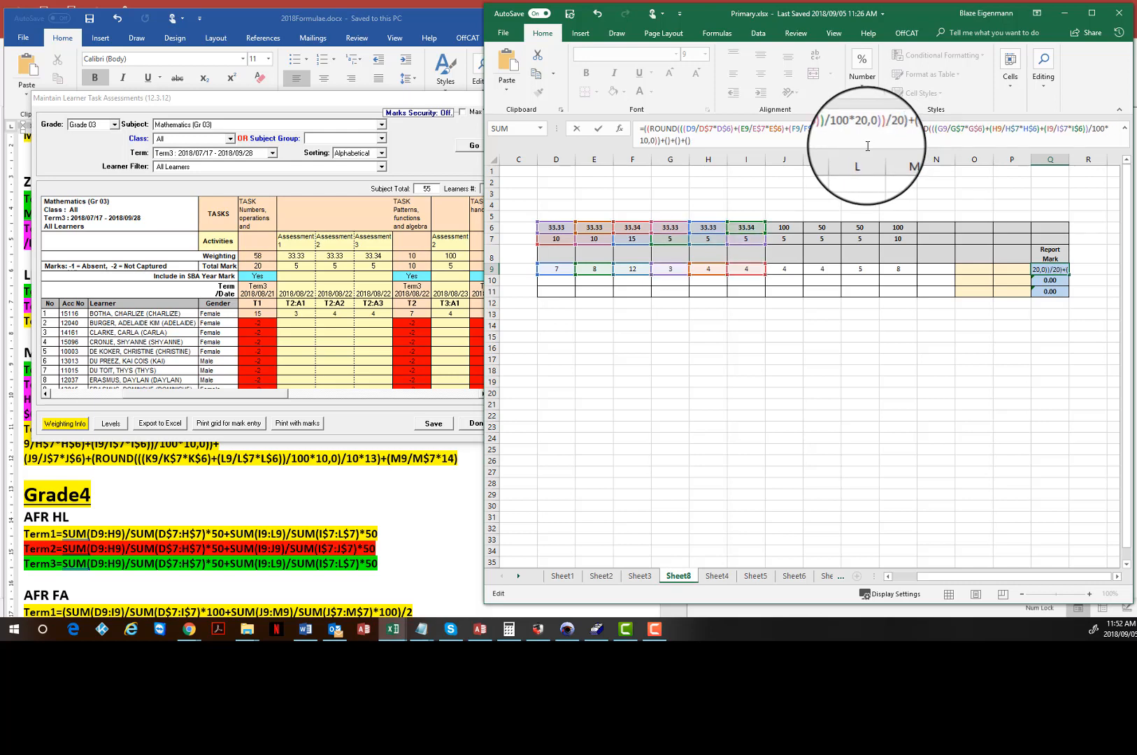
{"action": "type", "text": "*"}
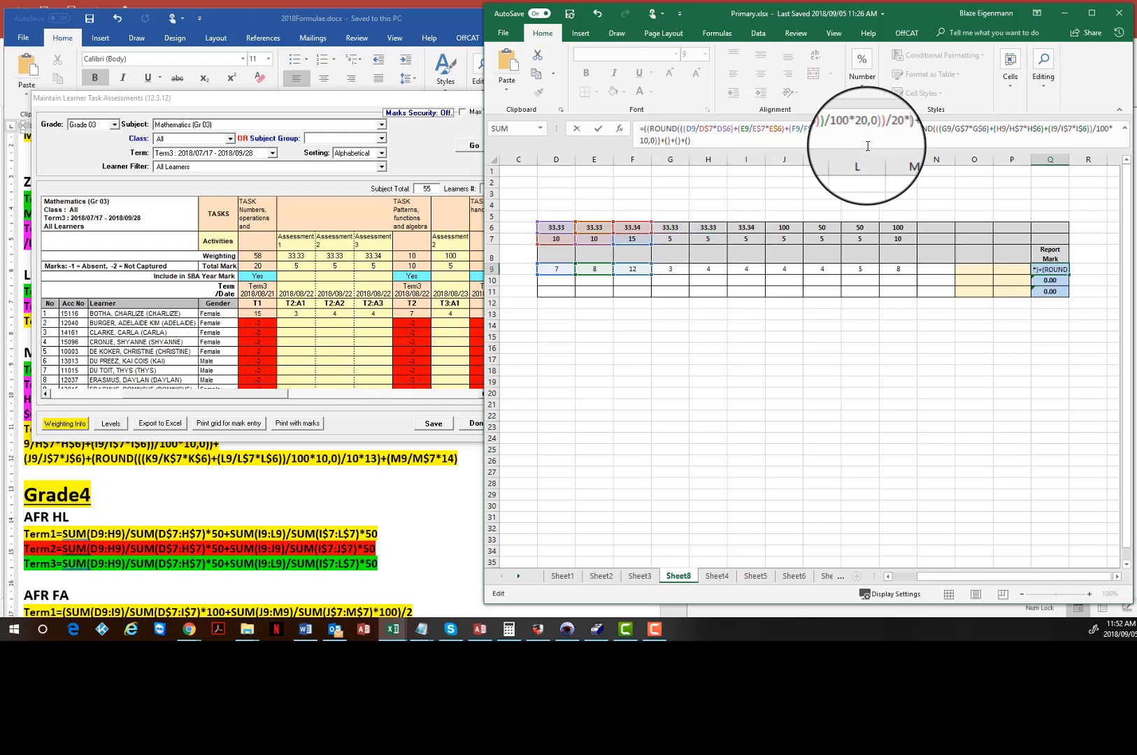
{"action": "type", "text": "58"}
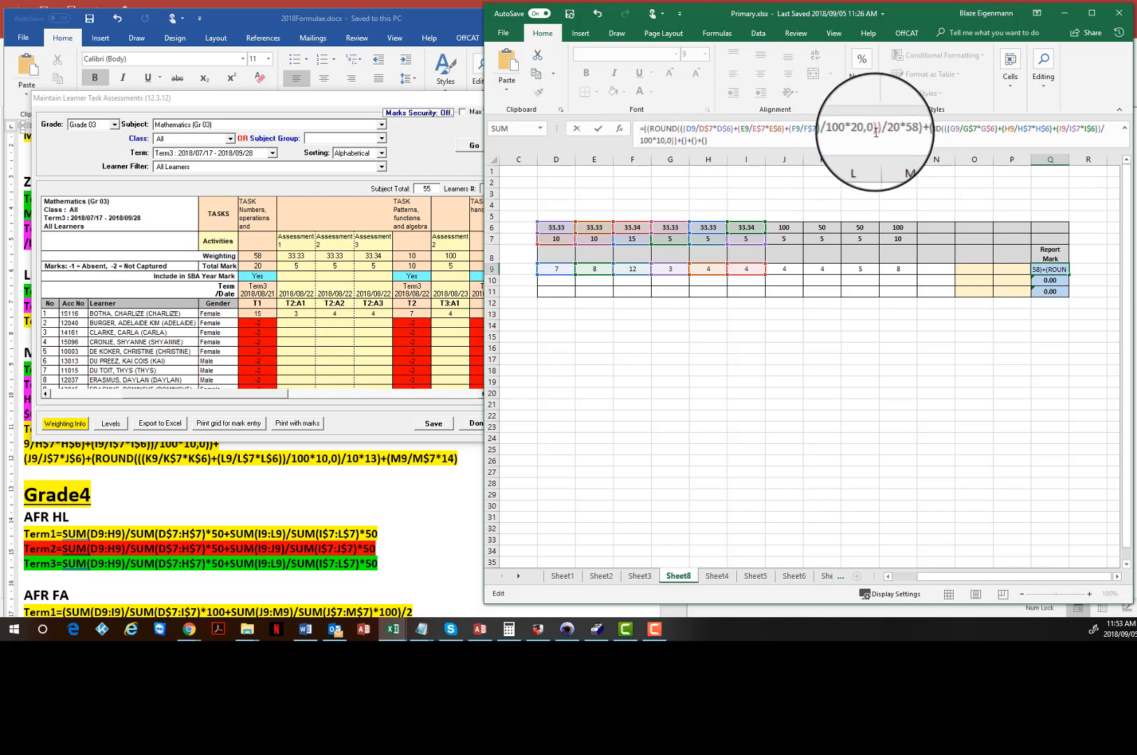
- Remove the three trailing empty bracket groups, +()+()+(), from the end of Q9's formula
{"action": "left_click_drag", "start_coordinate": [915, 130], "coordinate": [672, 144]}
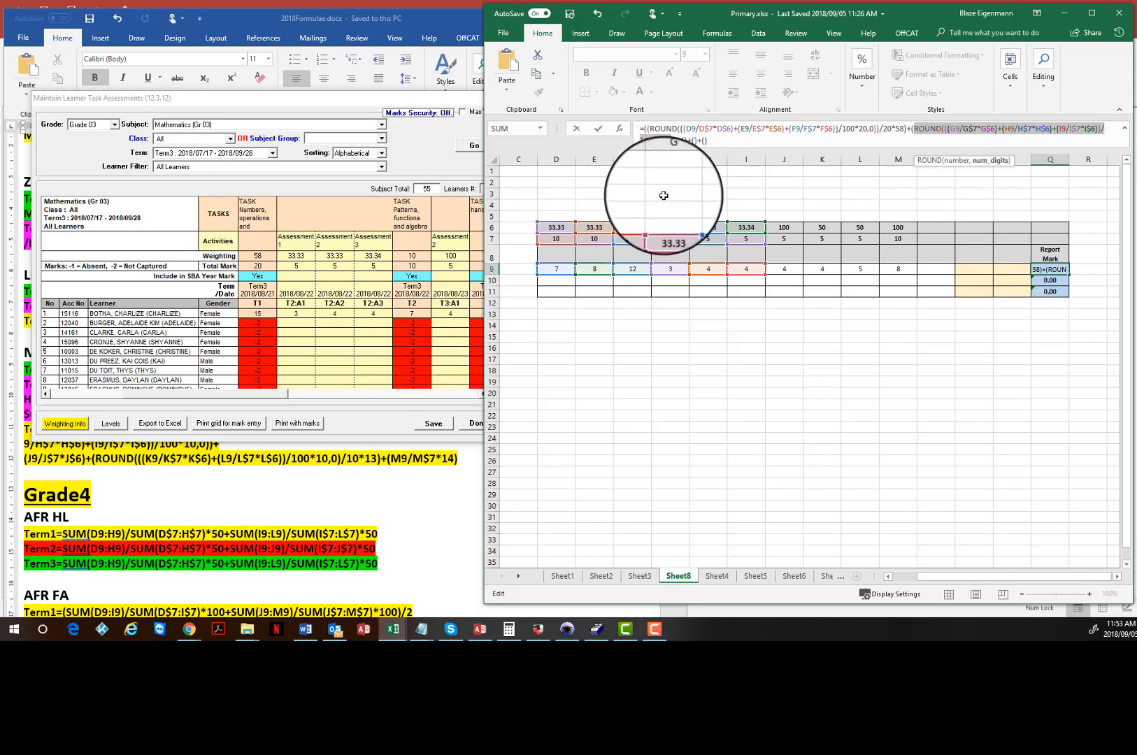
{"action": "left_click", "coordinate": [739, 137]}
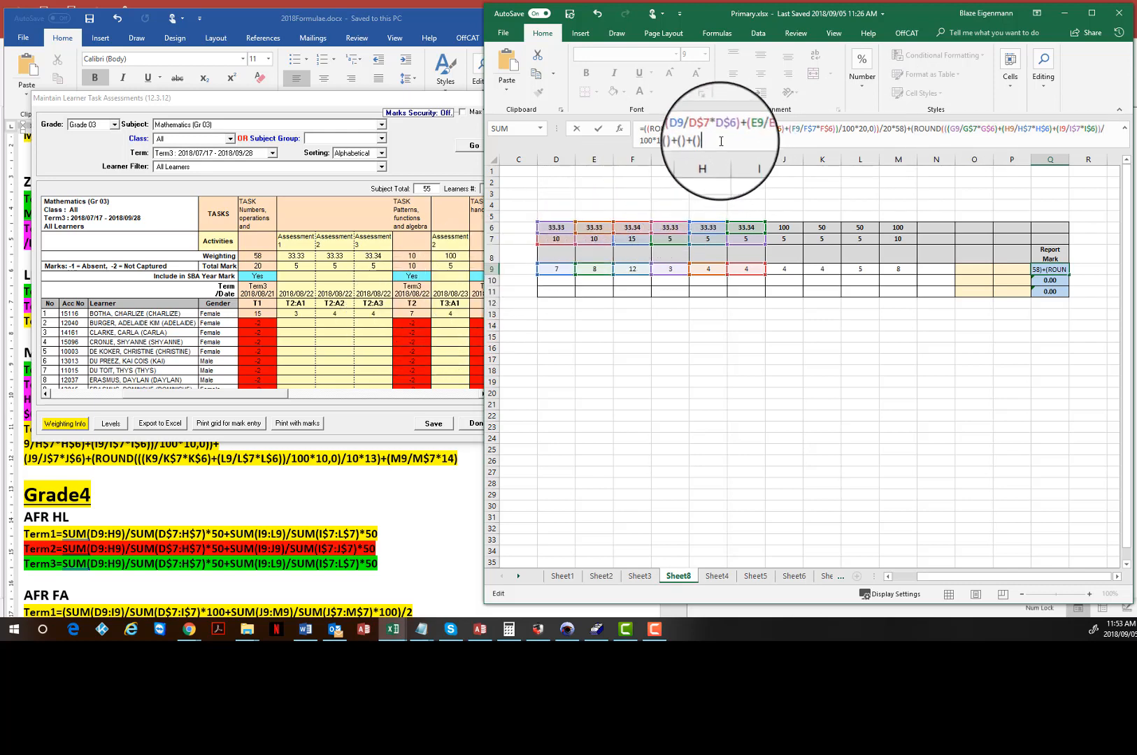
{"action": "type", "text": "+()+()"}
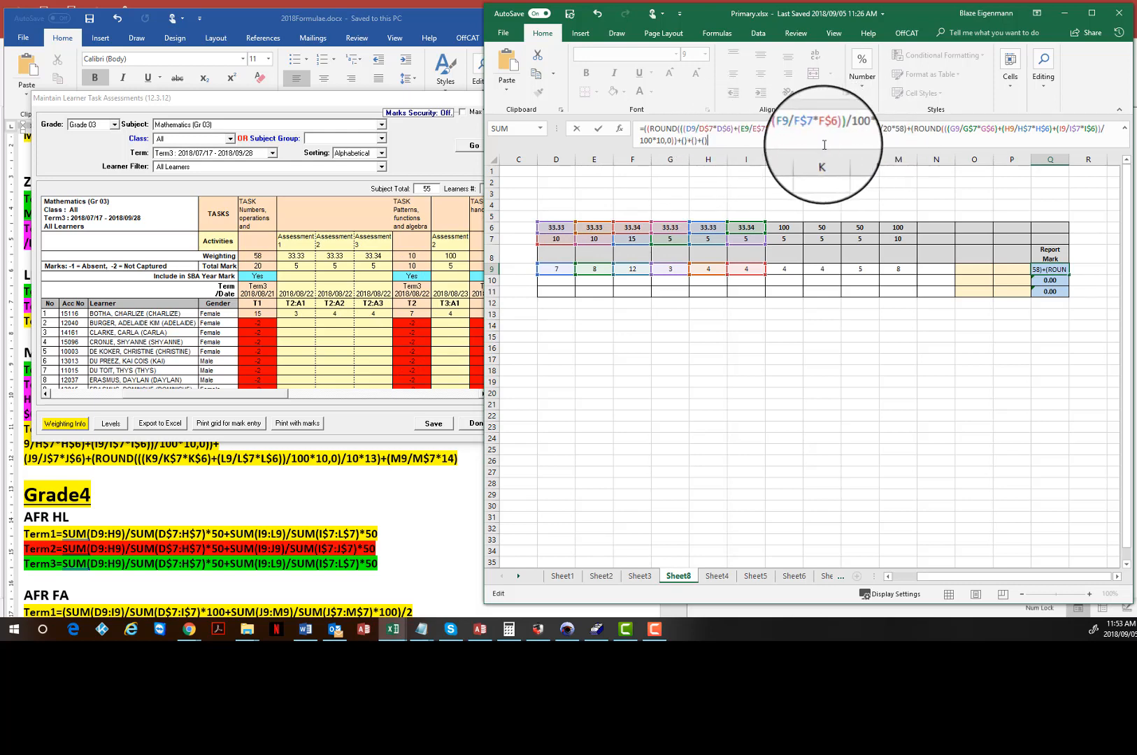
{"action": "left_click_drag", "start_coordinate": [709, 142], "coordinate": [677, 139]}
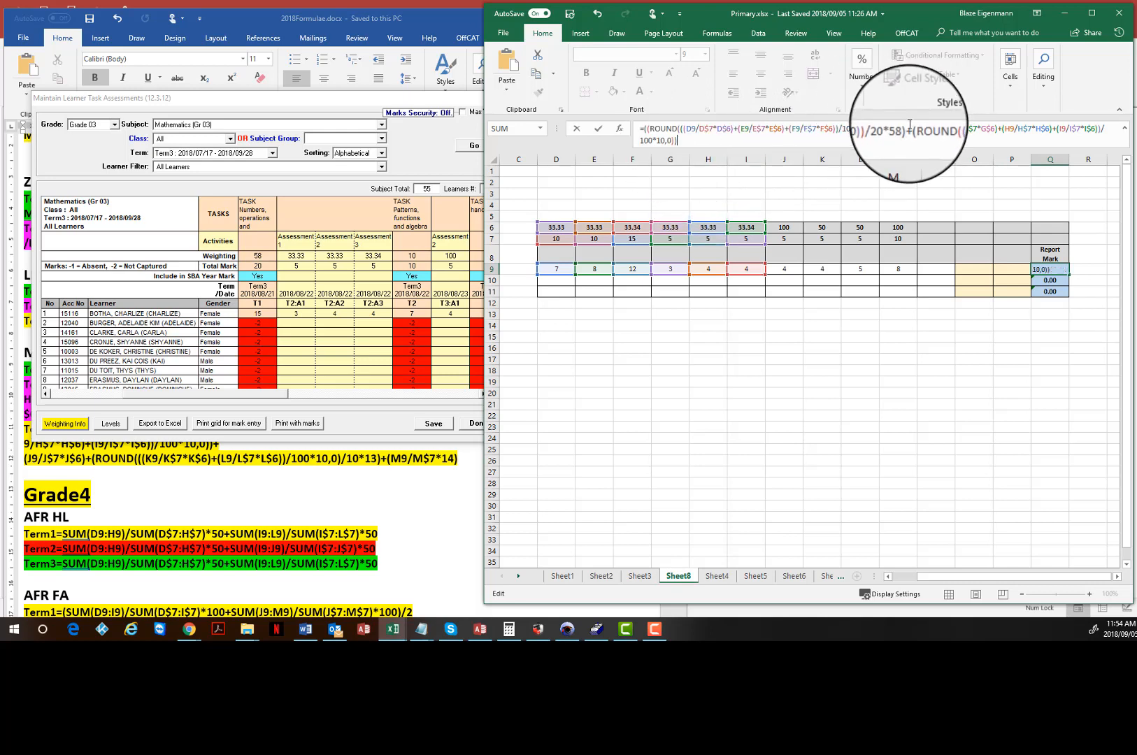
- Test the second ROUND group of Q9 on its own in P9 with =(ROUND(((G9/G$7*G$6)+(H9/H$7*H$6)+(I9/I$7*I$6))/100*10,0))
{"action": "mouse_move", "coordinate": [912, 130]}
{"action": "left_mouse_down"}
{"action": "mouse_move", "coordinate": [924, 131]}
{"action": "mouse_move", "coordinate": [898, 139]}
{"action": "left_mouse_up"}
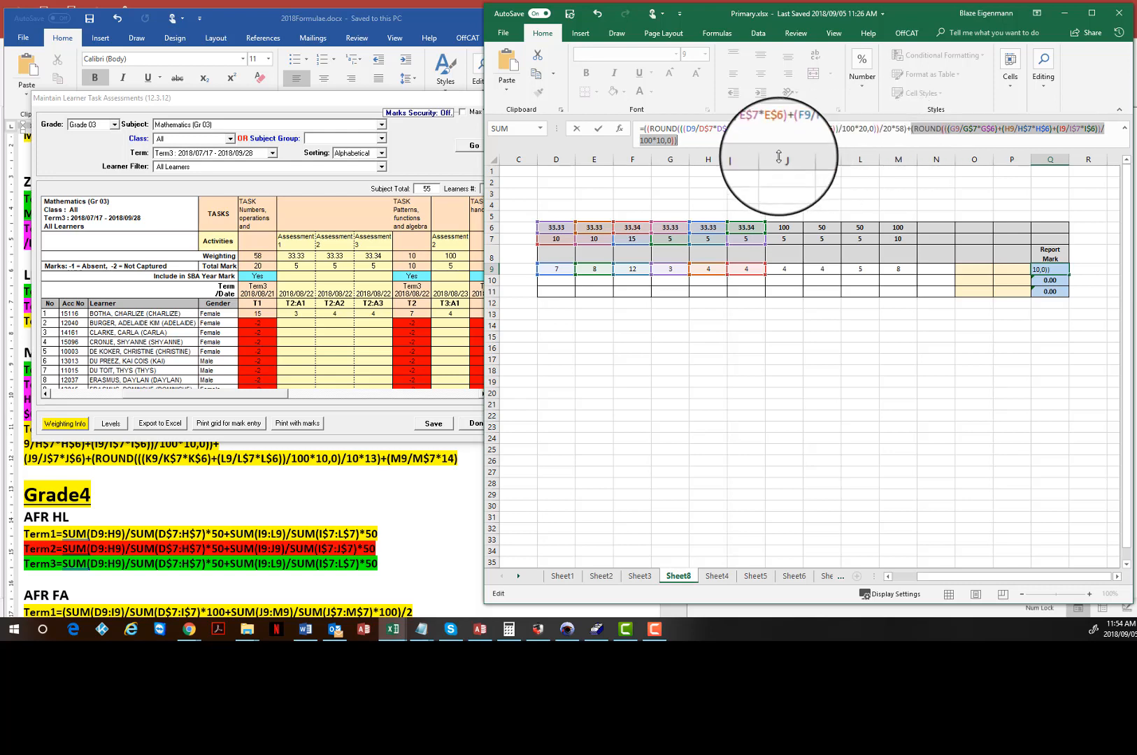
{"action": "key", "text": "Return"}
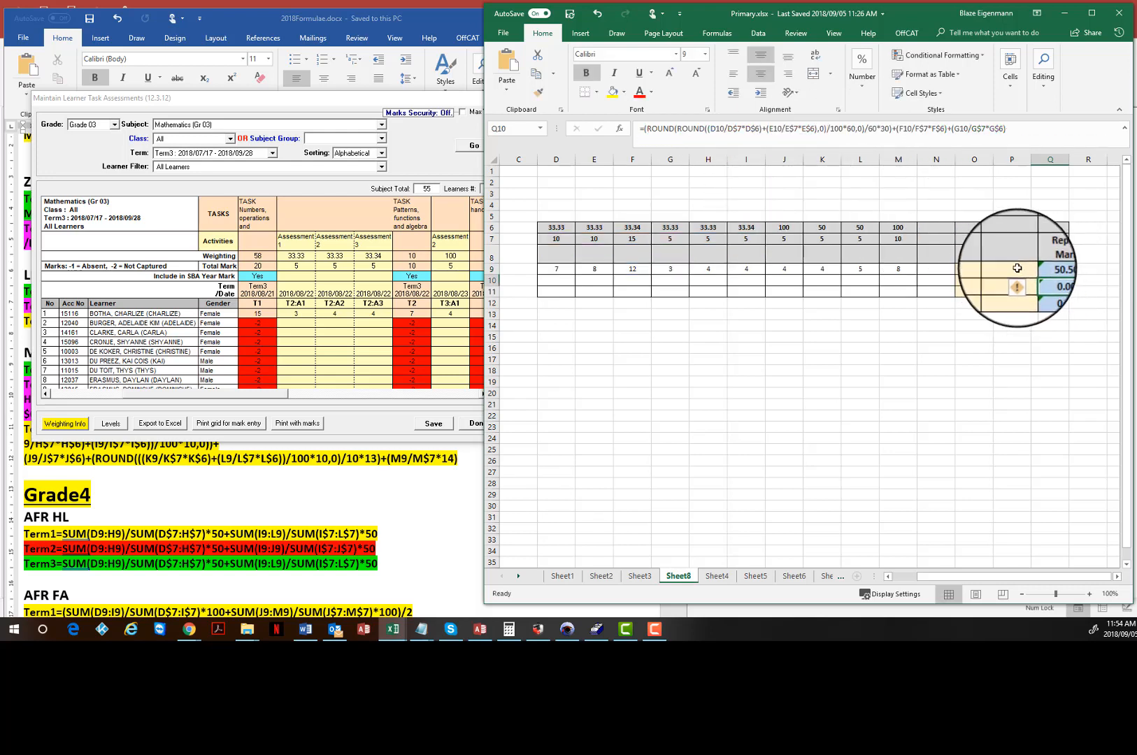
{"action": "left_click", "coordinate": [1013, 268]}
{"action": "left_click", "coordinate": [692, 130]}
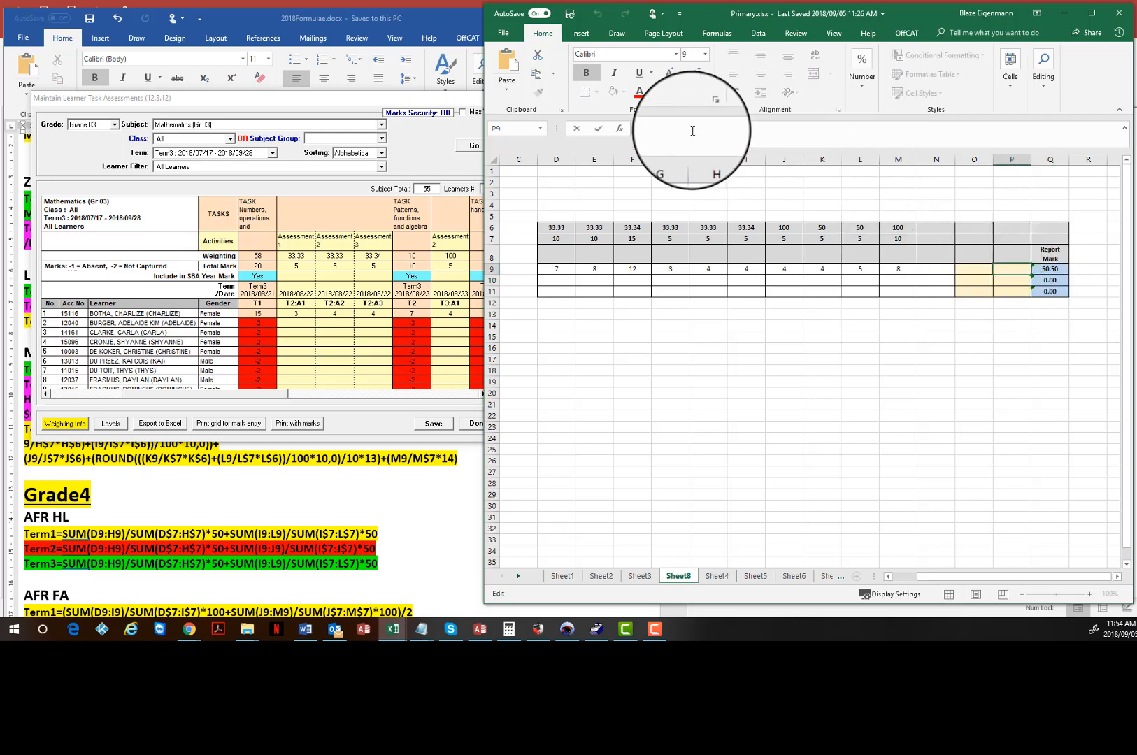
{"action": "type", "text": "="}
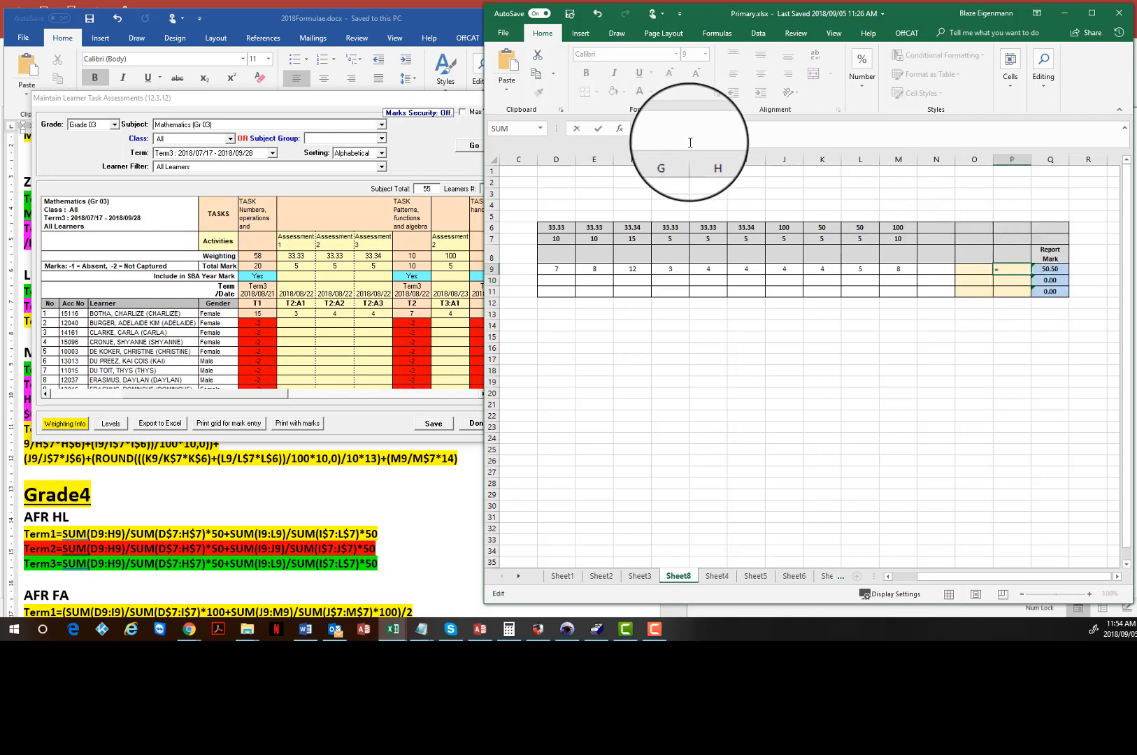
{"action": "type", "text": "(ROUND(((G9/G$7*G$6)+(H9/H$7*H$6)+(I9/I$7*I$6))*10,0))"}
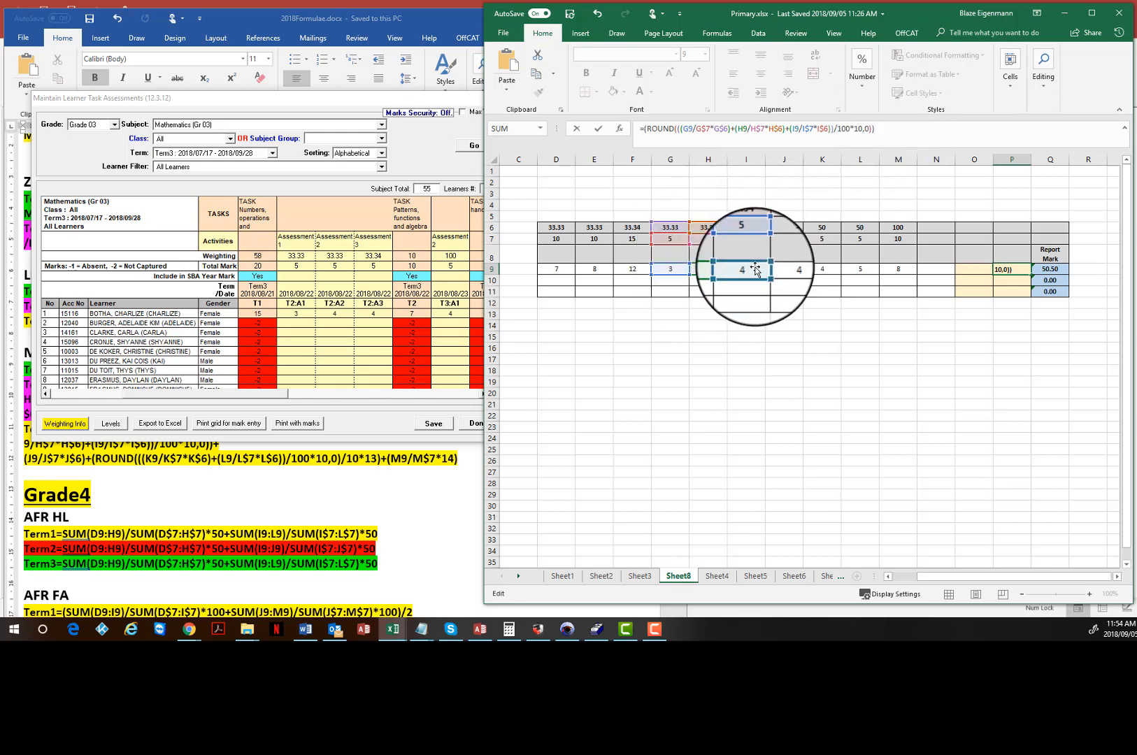
{"action": "key", "text": "Return"}
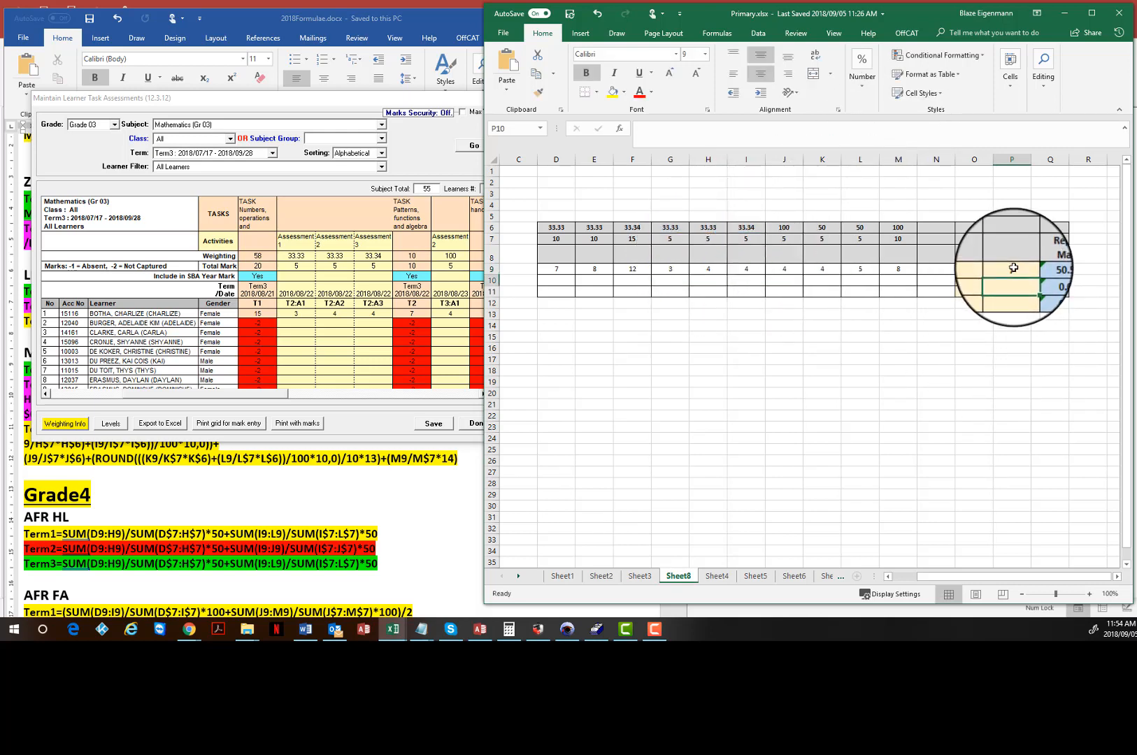
- Clear the test formula from P9
{"action": "left_click", "coordinate": [1013, 267]}
{"action": "left_click_drag", "start_coordinate": [965, 130], "coordinate": [607, 132]}
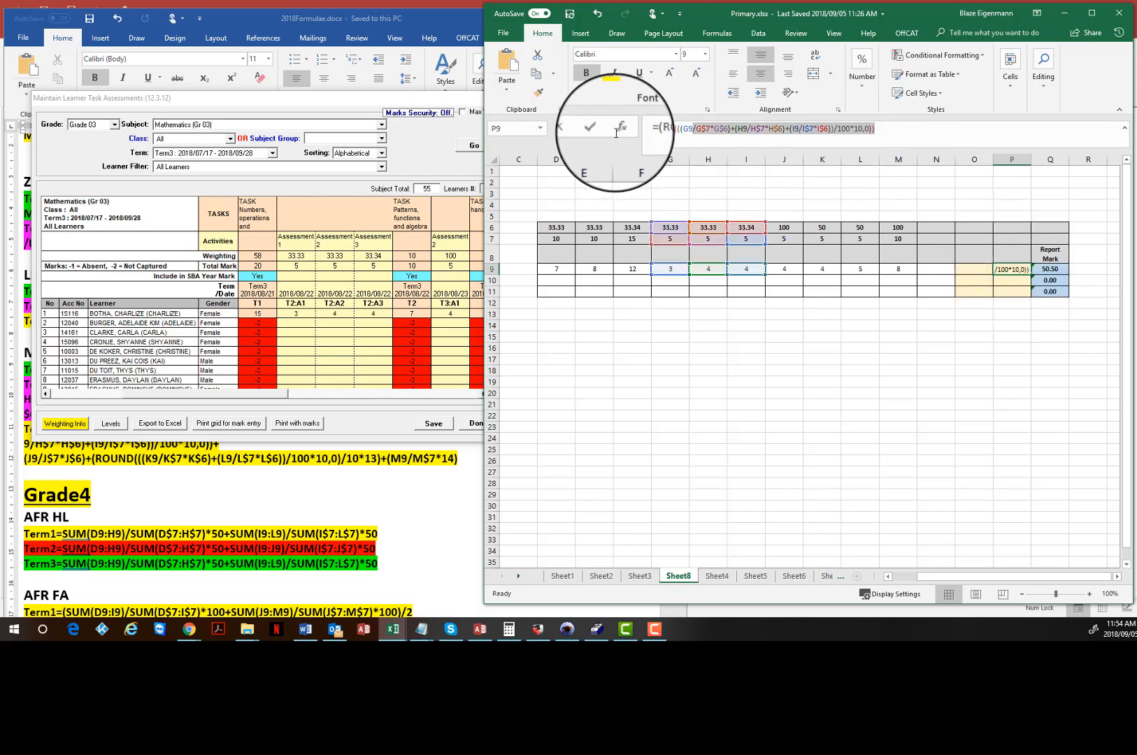
{"action": "key", "text": "ctrl+x"}
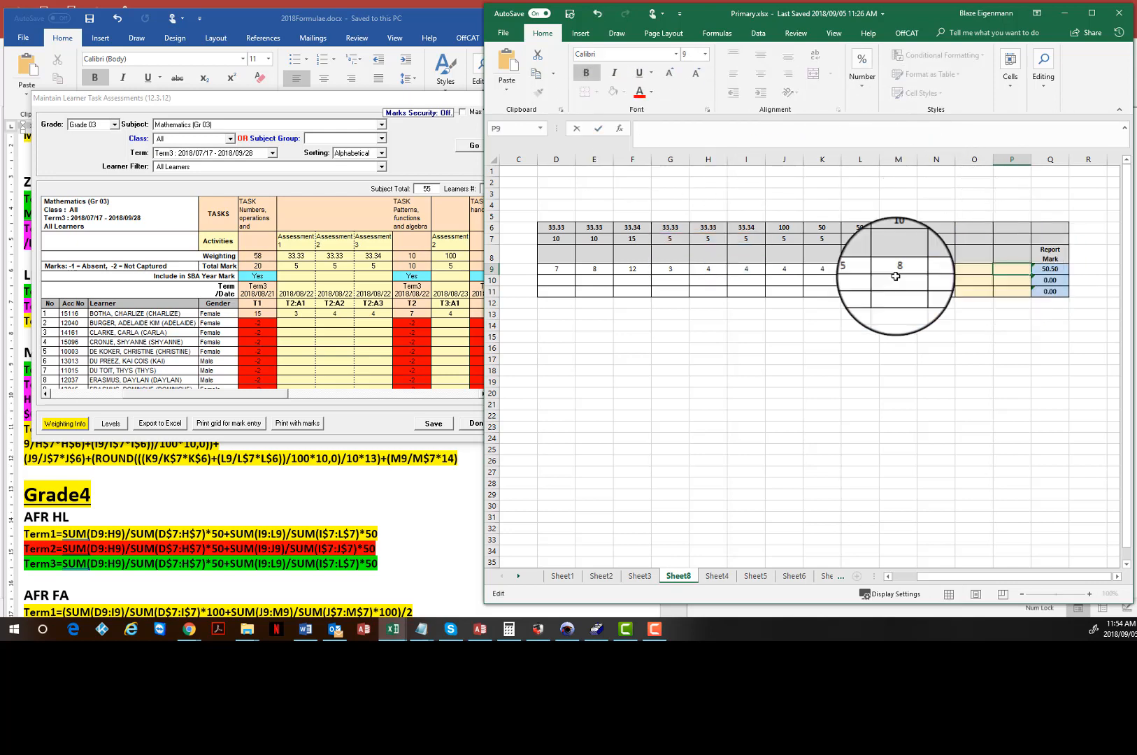
- Append three empty bracket groups, +()+()+(), to Q9's formula and reference J9 in the first one
{"action": "left_click", "coordinate": [685, 140]}
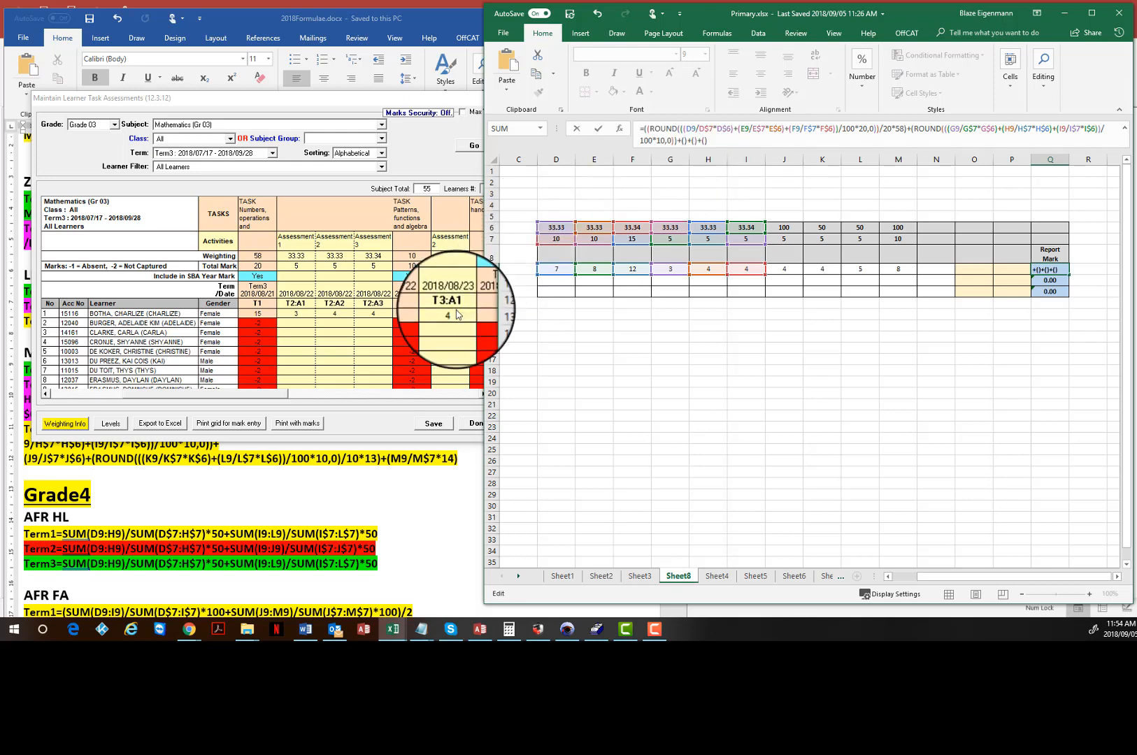
{"action": "left_click_drag", "start_coordinate": [272, 398], "coordinate": [337, 400]}
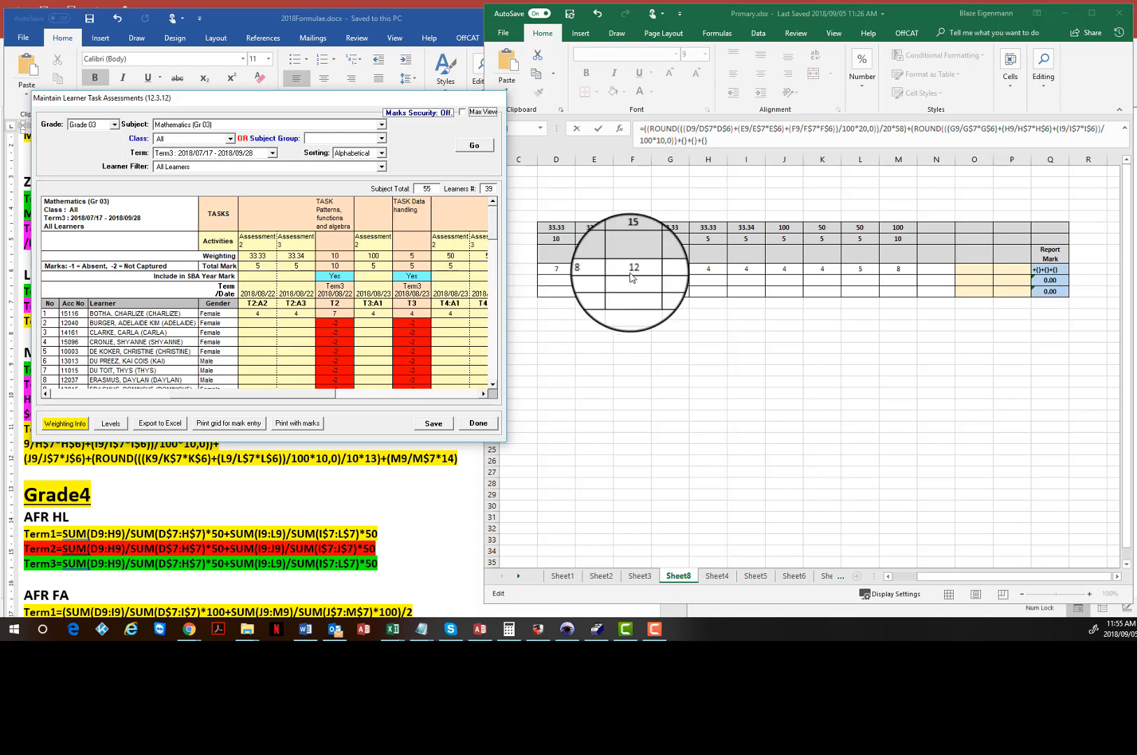
{"action": "left_click", "coordinate": [669, 139]}
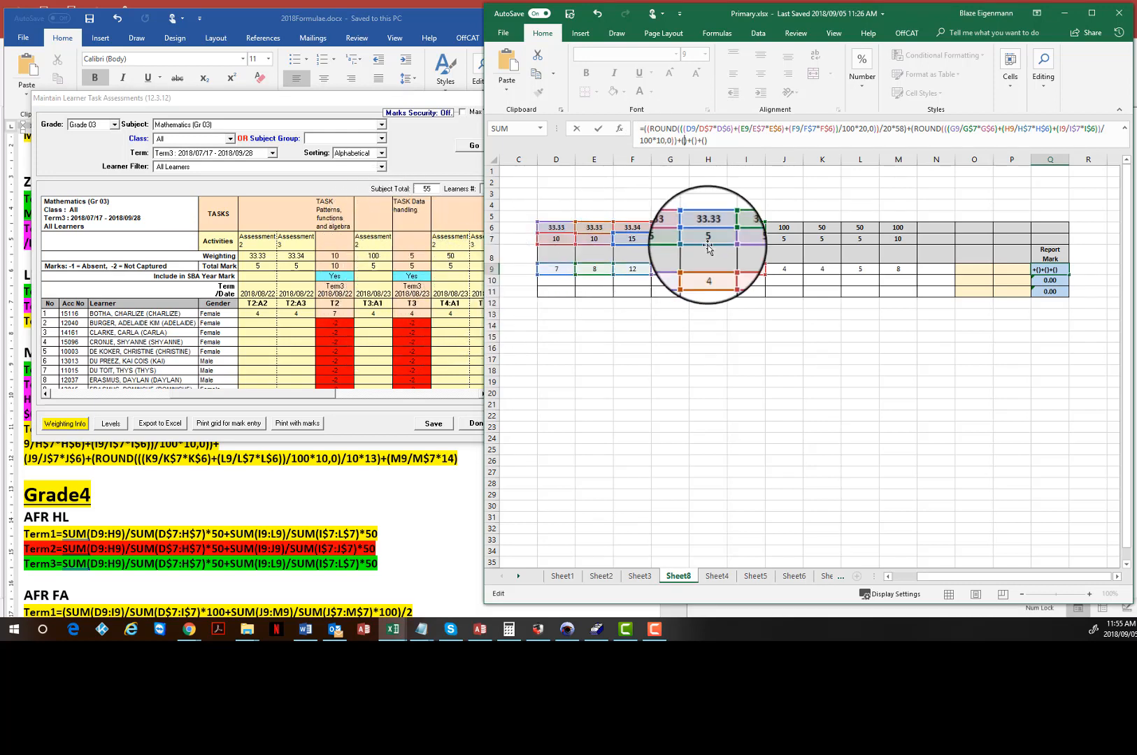
{"action": "left_click", "coordinate": [783, 273]}
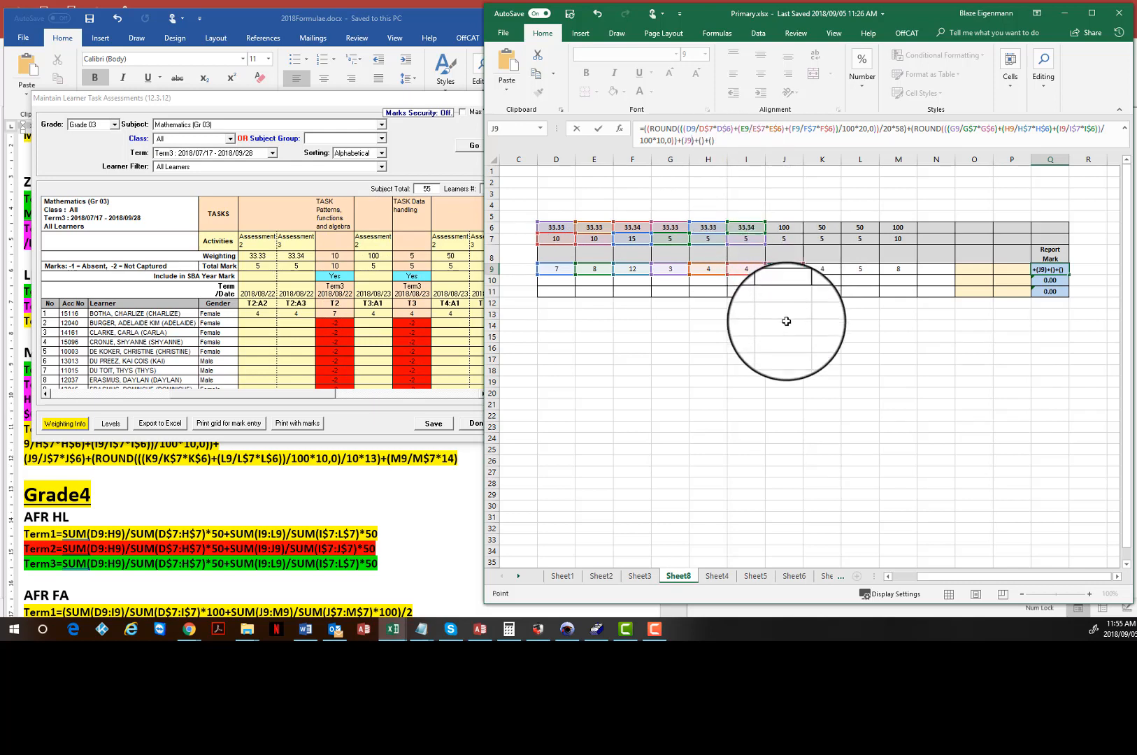
- Check task T4's assessments in the marks grid, and nest two inner groups in the bracket after (J9) in Q9, starting with K9
{"action": "left_click", "coordinate": [701, 141]}
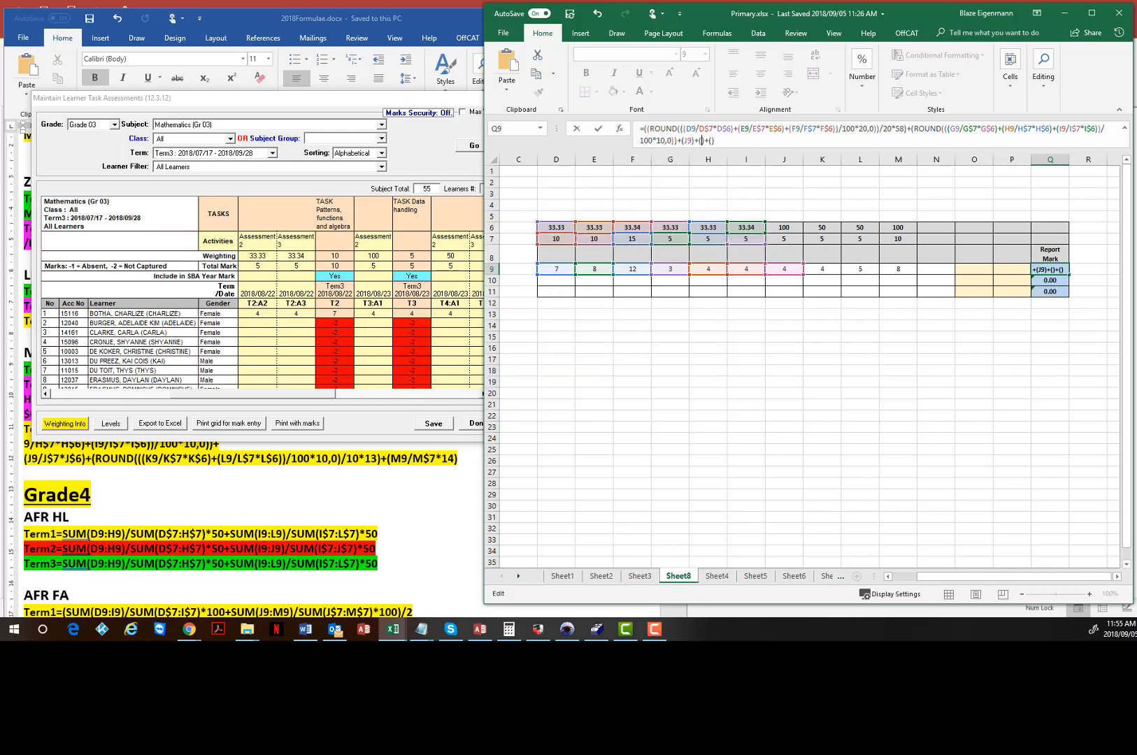
{"action": "key", "text": "F9"}
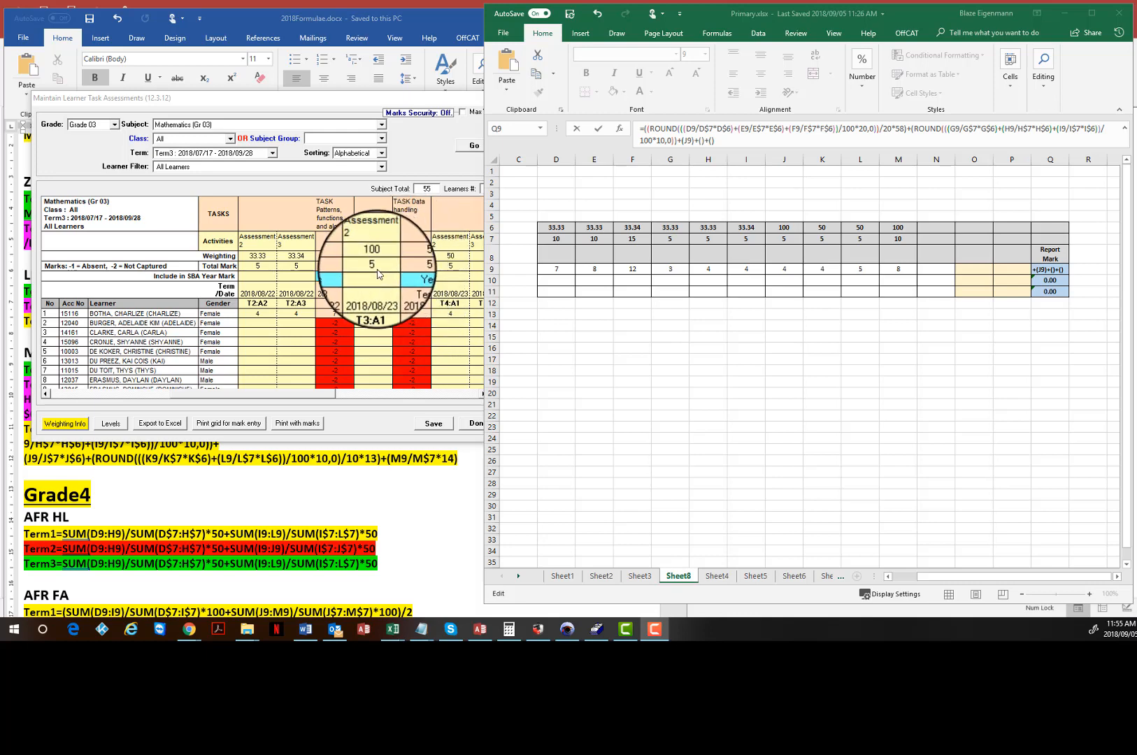
{"action": "left_click", "coordinate": [330, 395]}
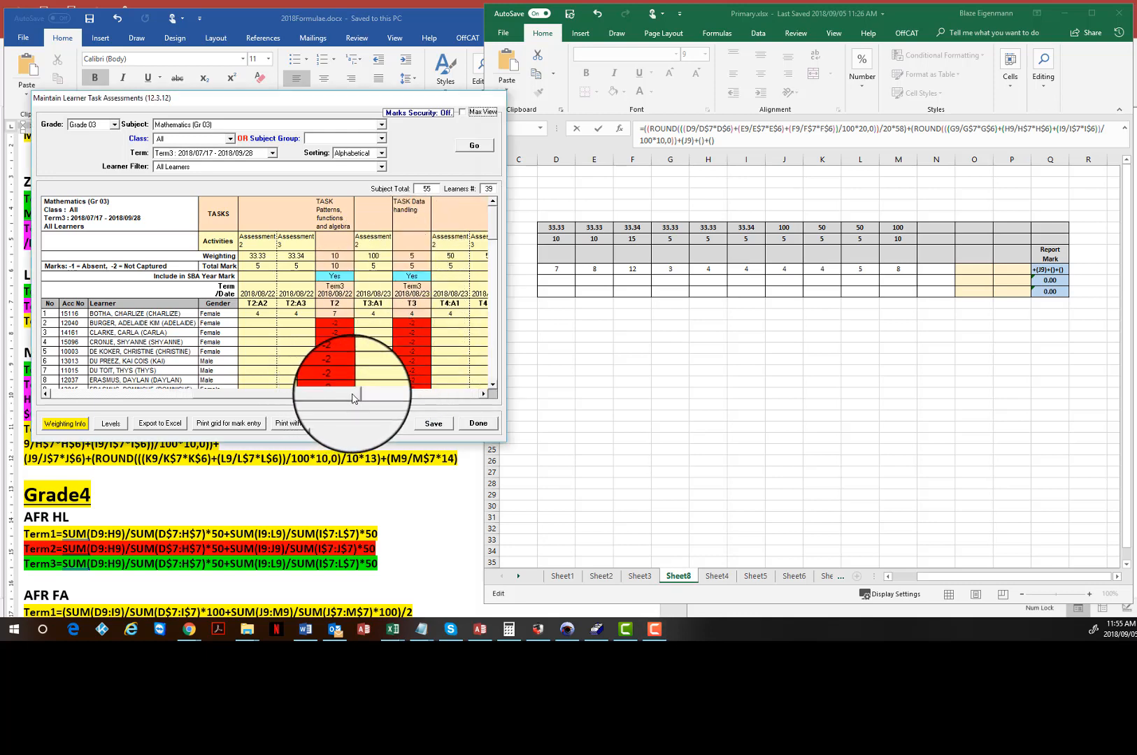
{"action": "left_click_drag", "start_coordinate": [353, 398], "coordinate": [433, 396]}
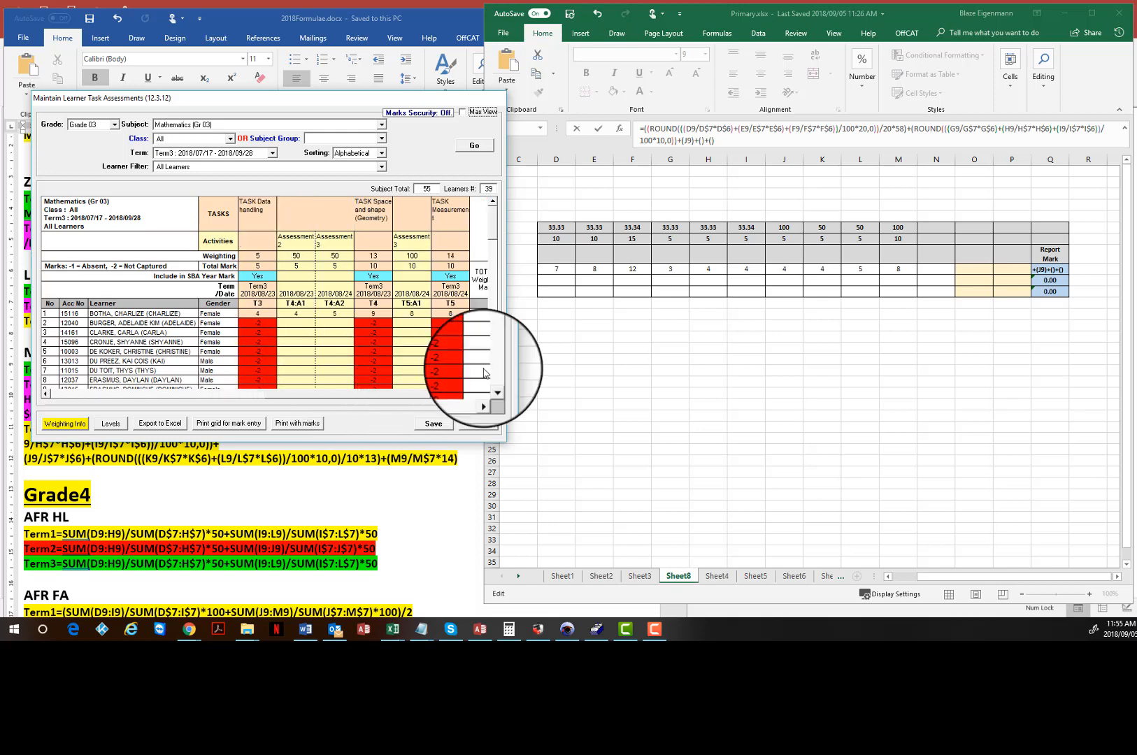
{"action": "left_click", "coordinate": [701, 141]}
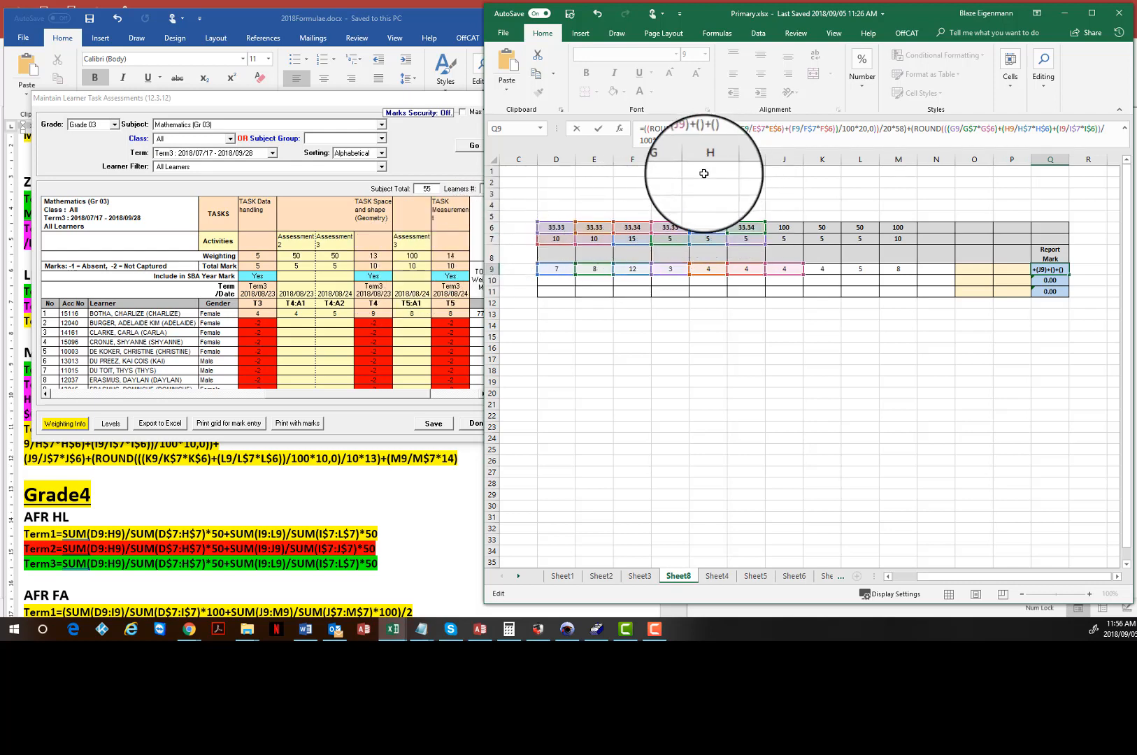
{"action": "type", "text": "()"}
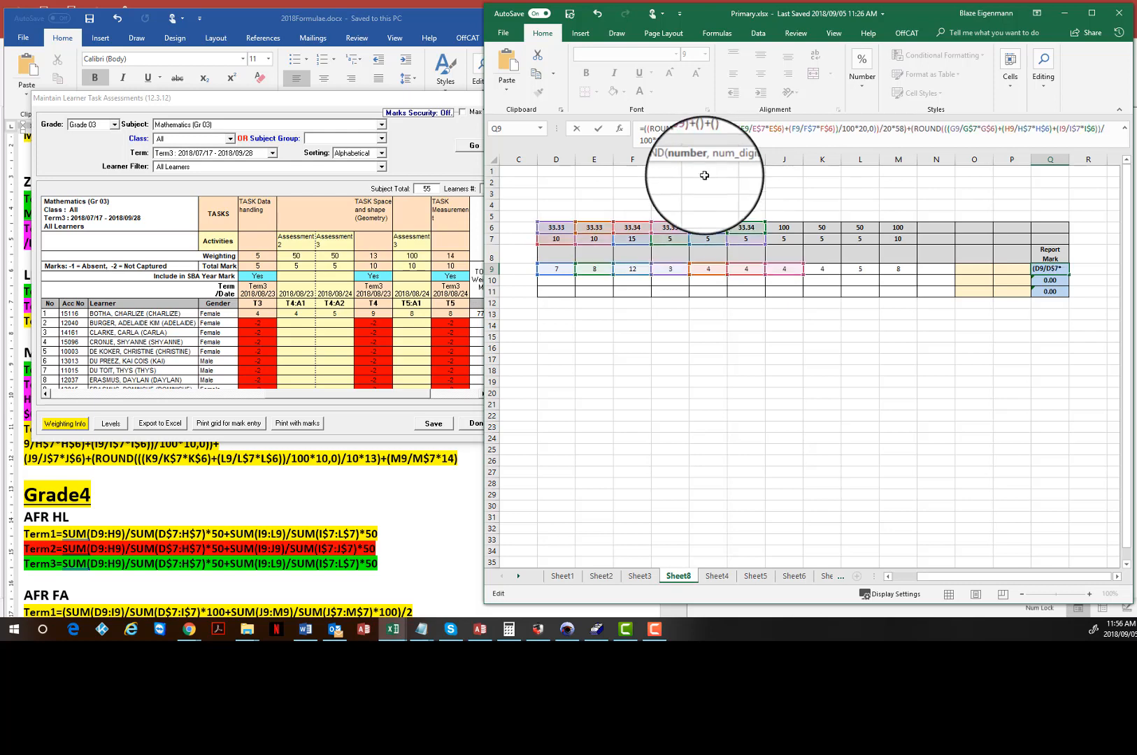
{"action": "left_click", "coordinate": [701, 141]}
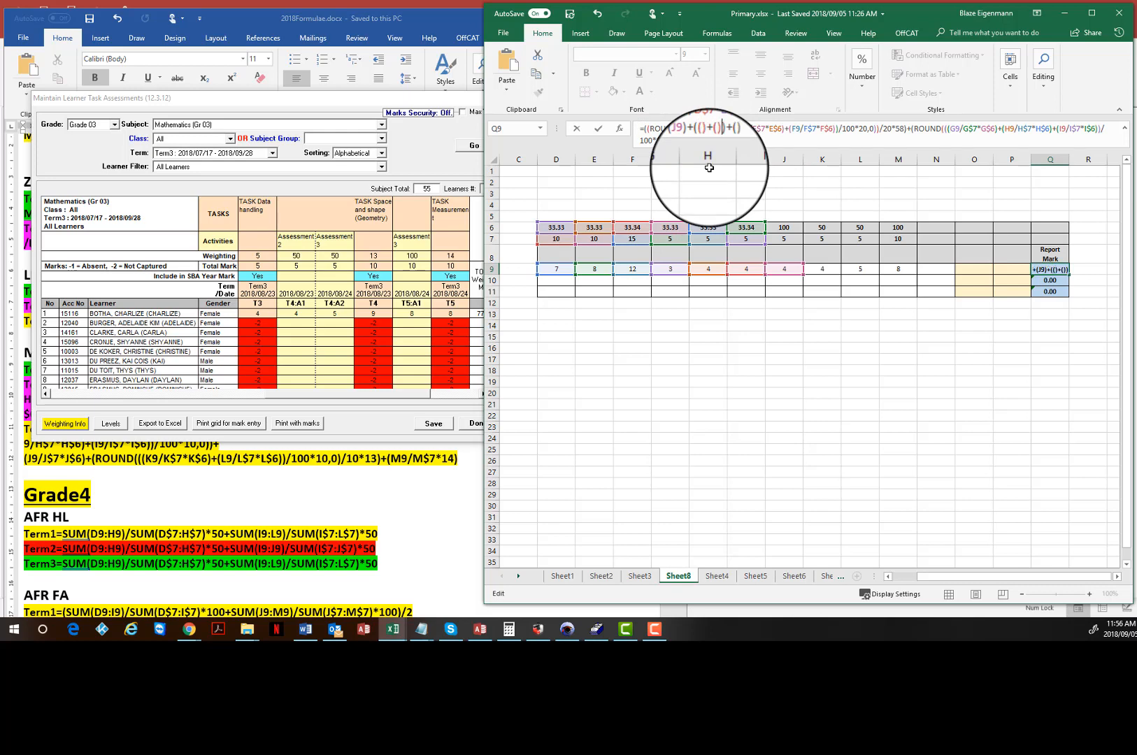
{"action": "left_click", "coordinate": [827, 269]}
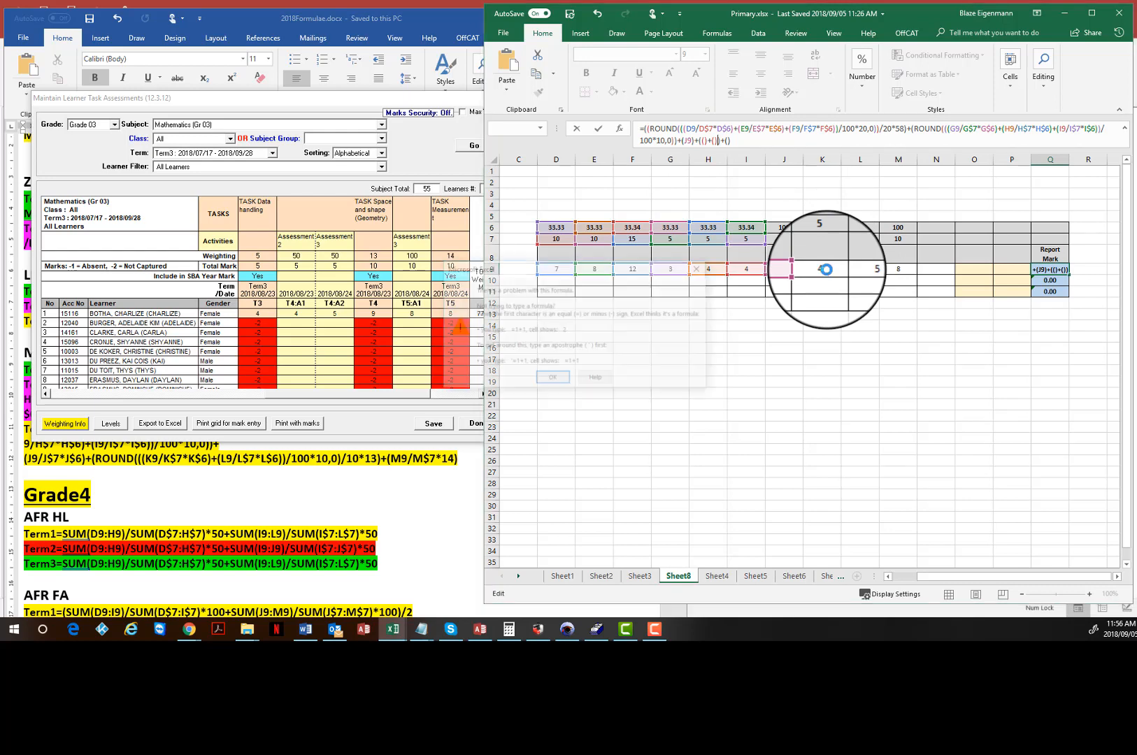
{"action": "key", "text": "Return"}
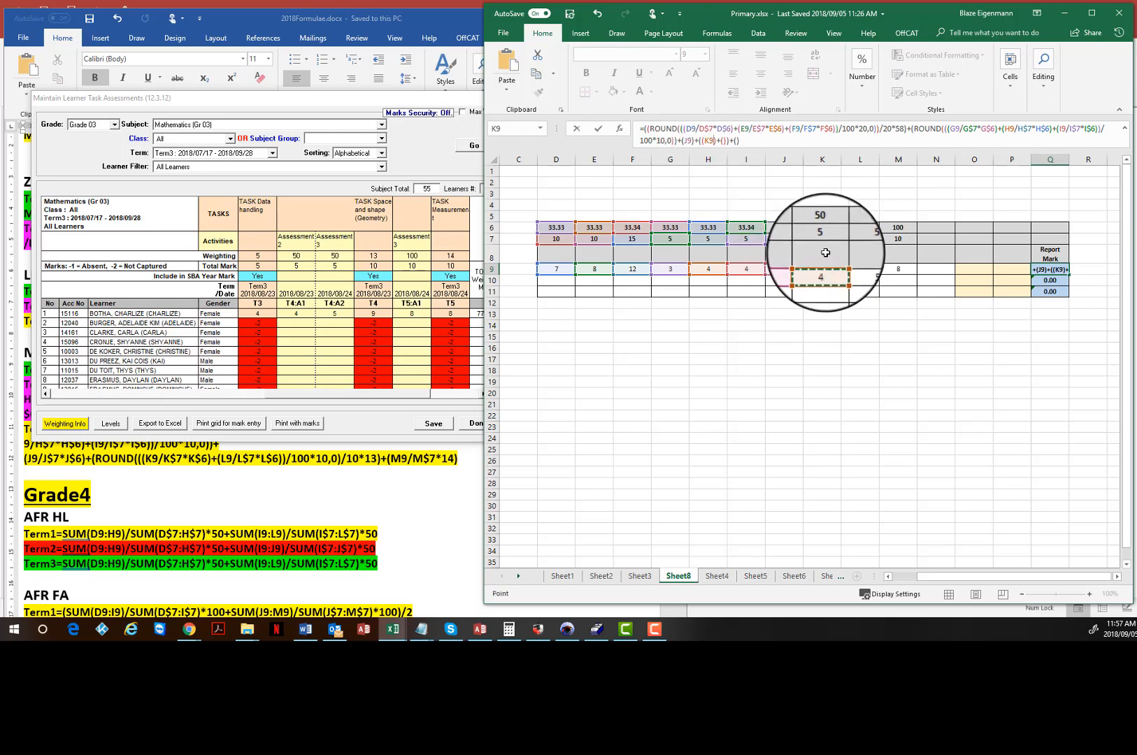
- Complete the two nested terms in Q9 as (K9/K7*K6)+(L9/L7*L6)
{"action": "type", "text": "/K7"}
{"action": "left_click", "coordinate": [825, 239]}
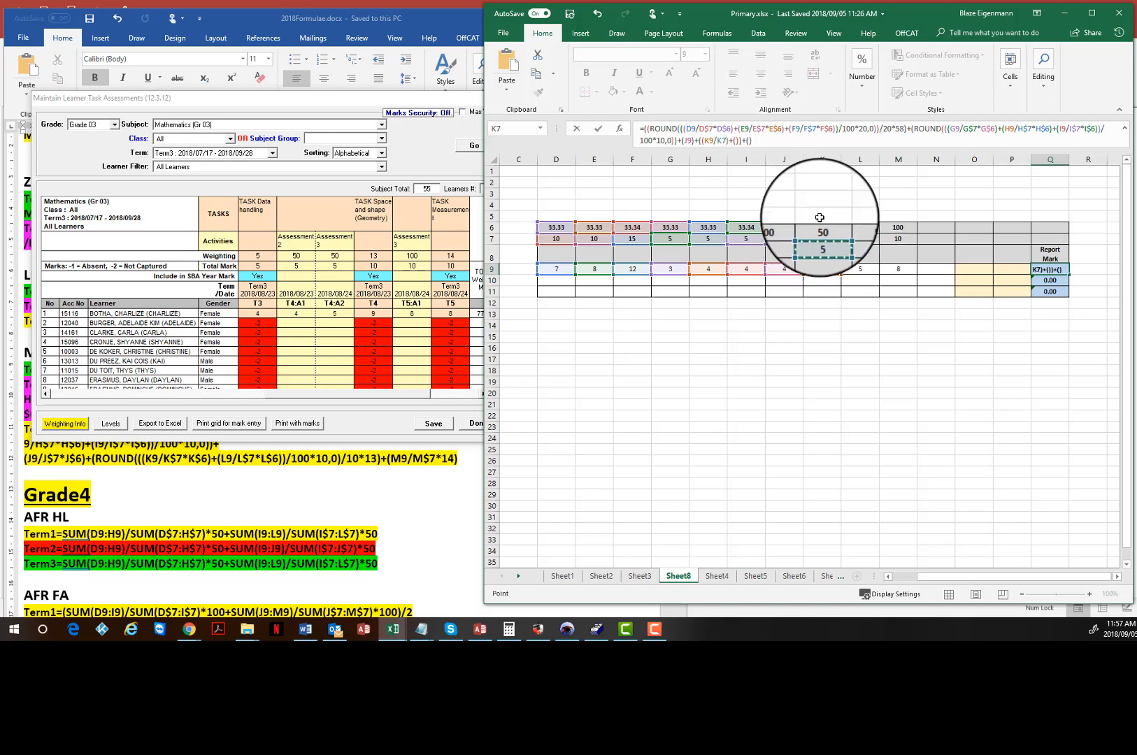
{"action": "type", "text": "*"}
{"action": "left_click", "coordinate": [830, 228]}
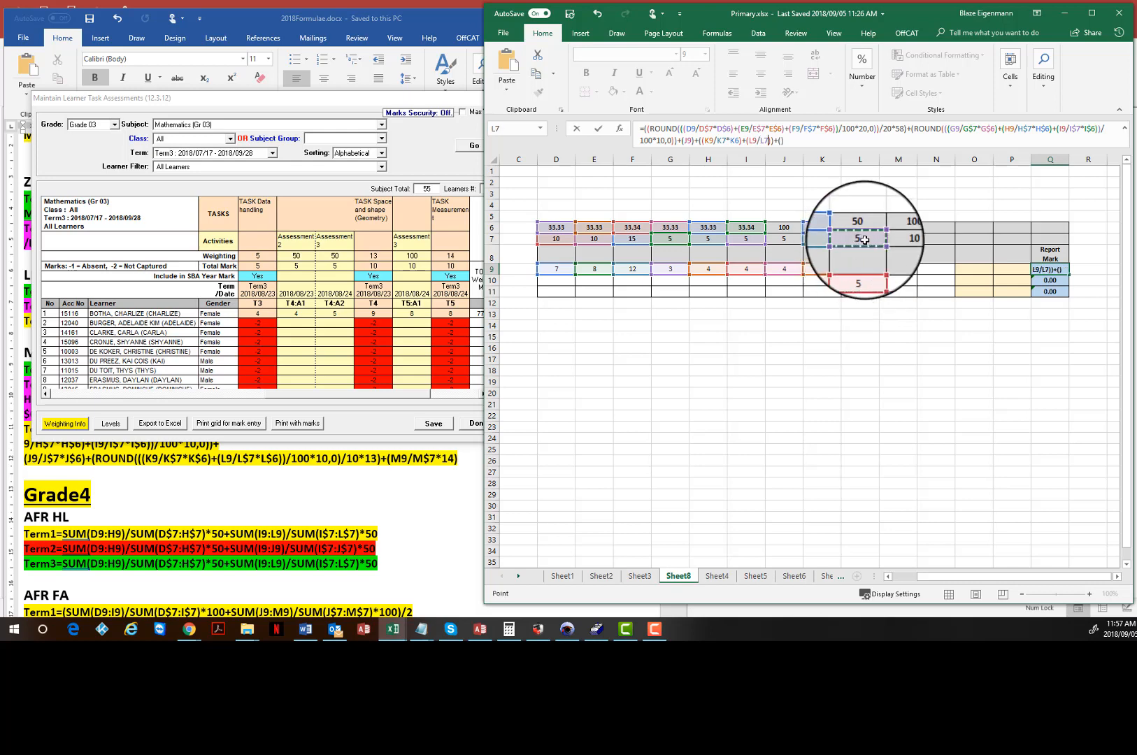
{"action": "type", "text": "*"}
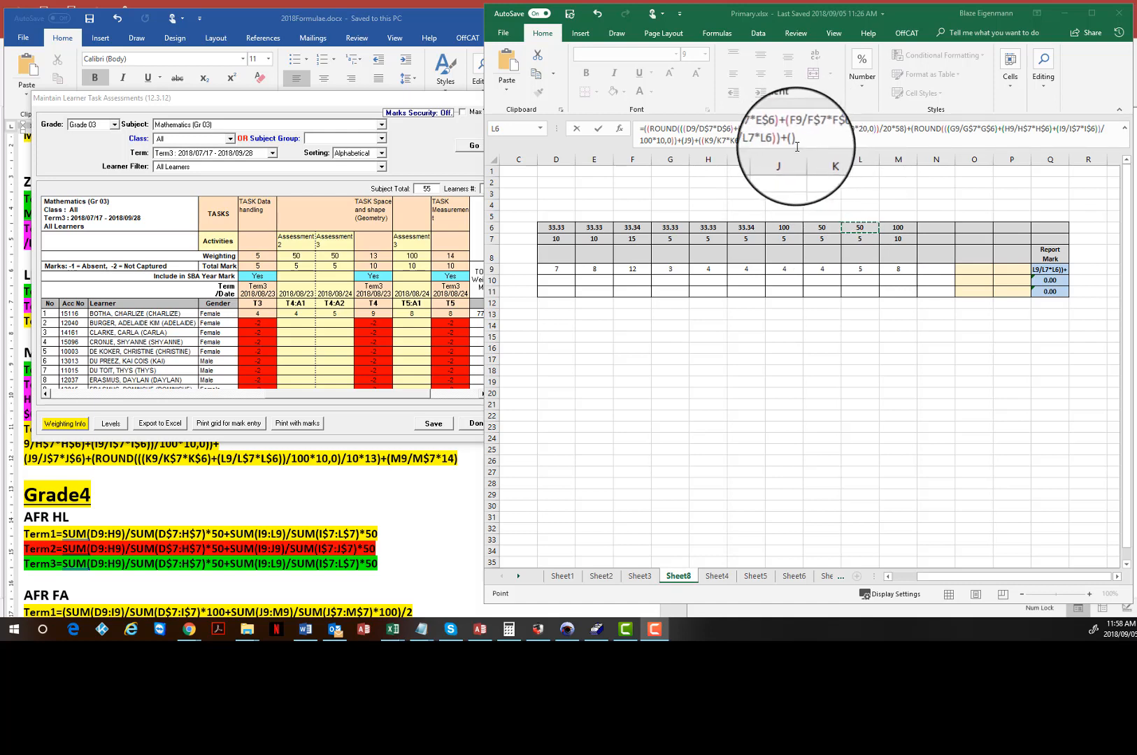
- Lock the row references of the nested terms in Q9 as K$7*K$6 and L$7*L$6
{"action": "left_click", "coordinate": [720, 141]}
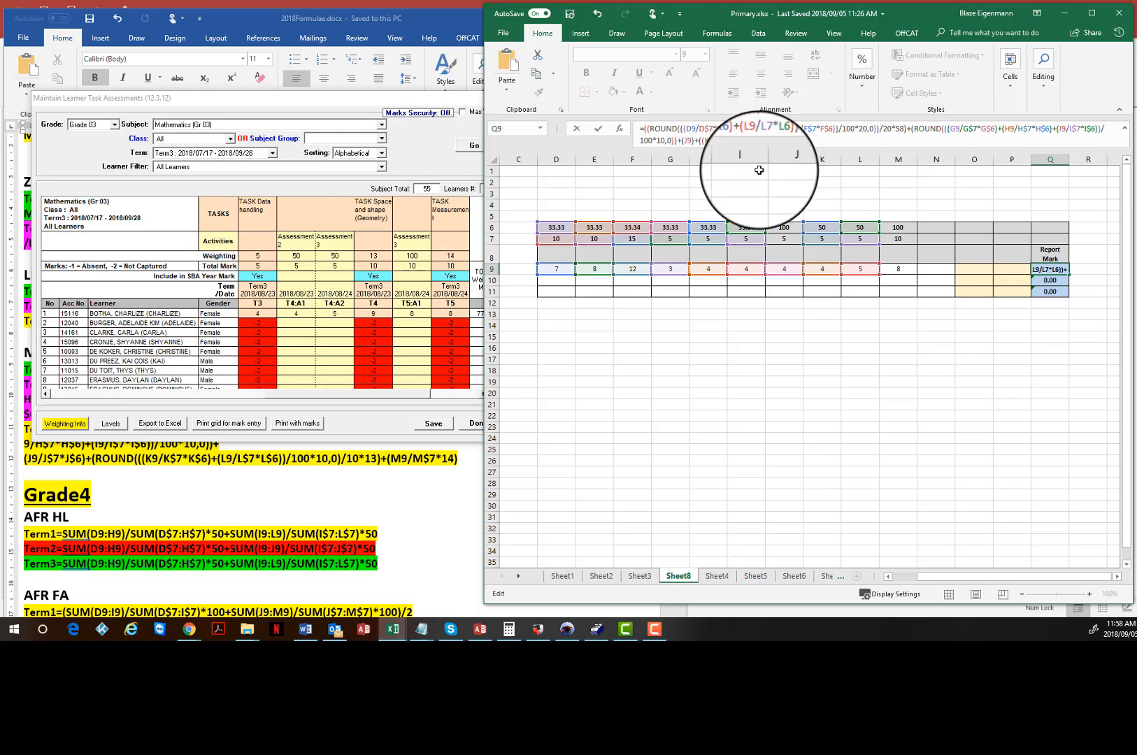
{"action": "type", "text": "$"}
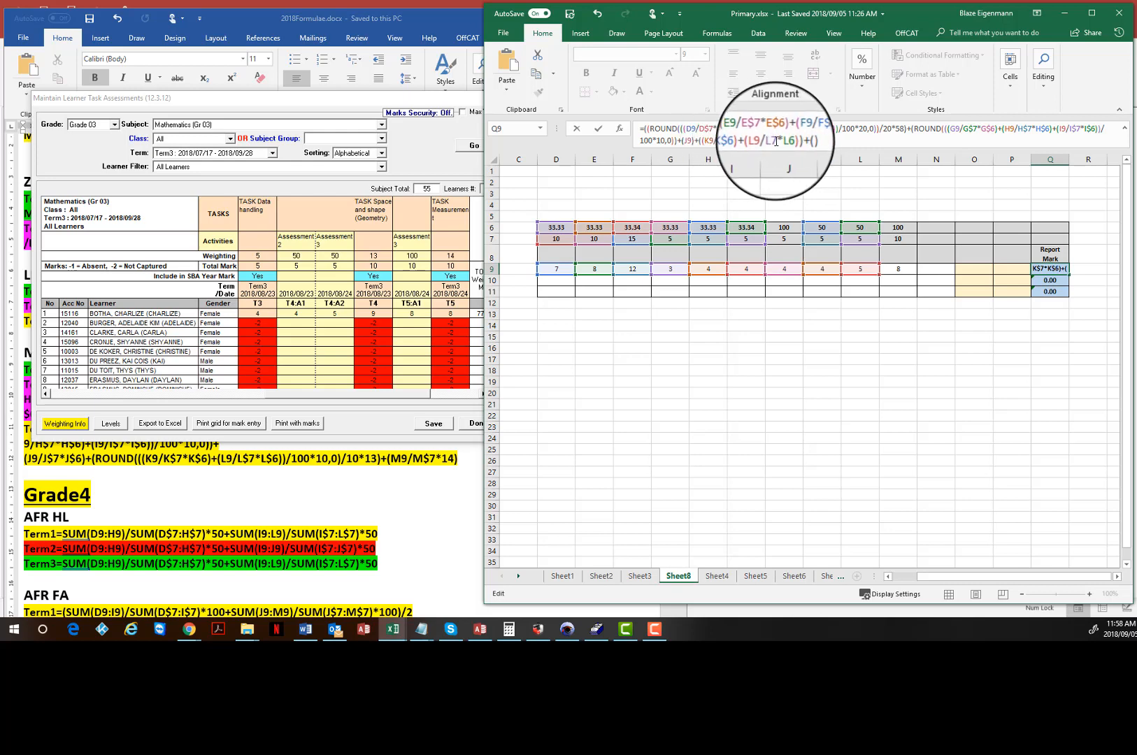
{"action": "left_click", "coordinate": [771, 140]}
{"action": "type", "text": "$"}
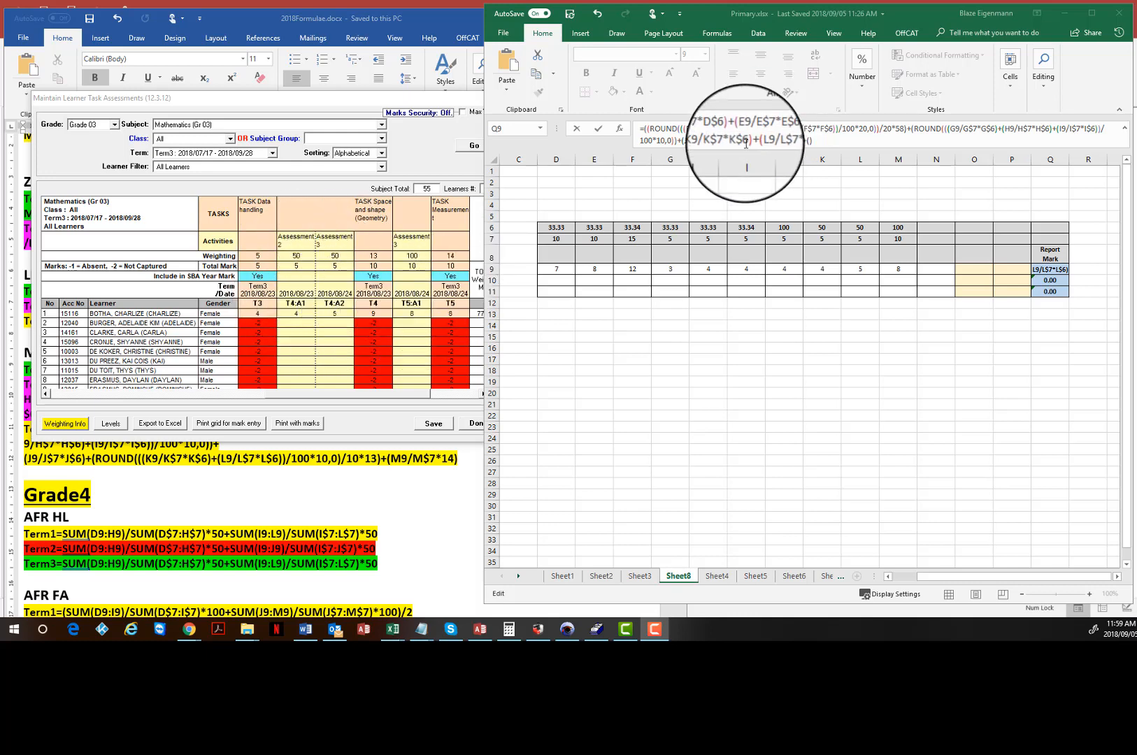
- Wrap the K and L terms in Q9 in extra brackets and round them with Round(…/100*10,0)
{"action": "left_click", "coordinate": [702, 142]}
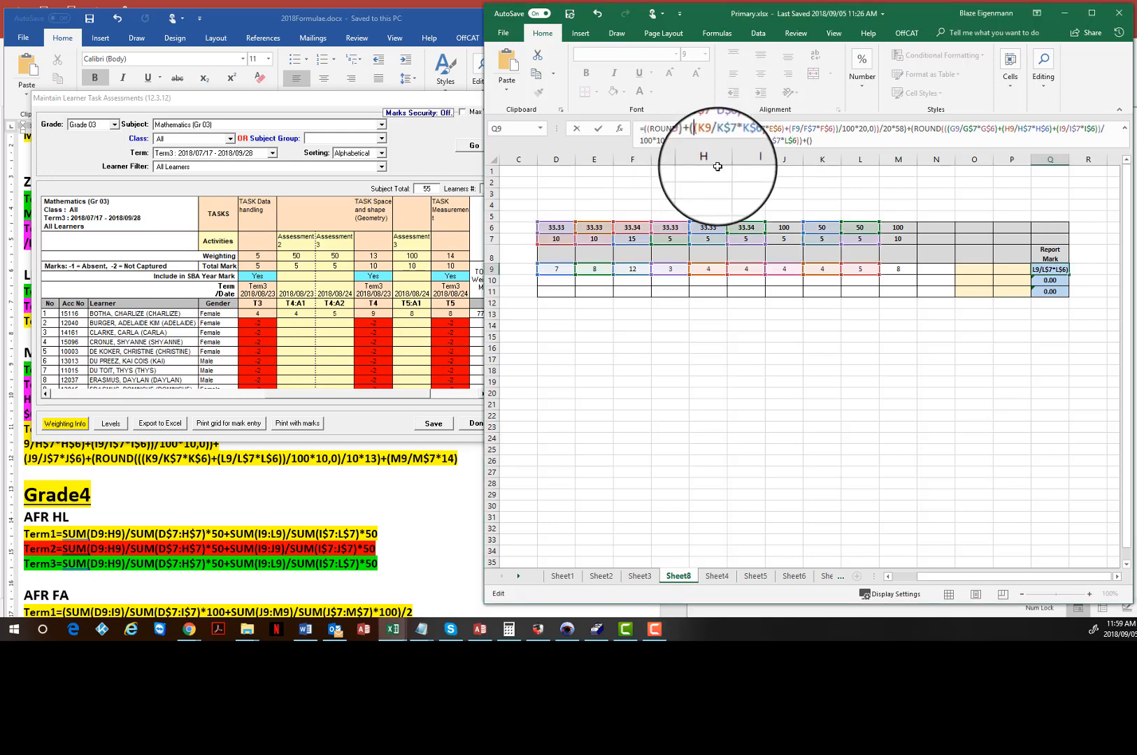
{"action": "left_click", "coordinate": [802, 142]}
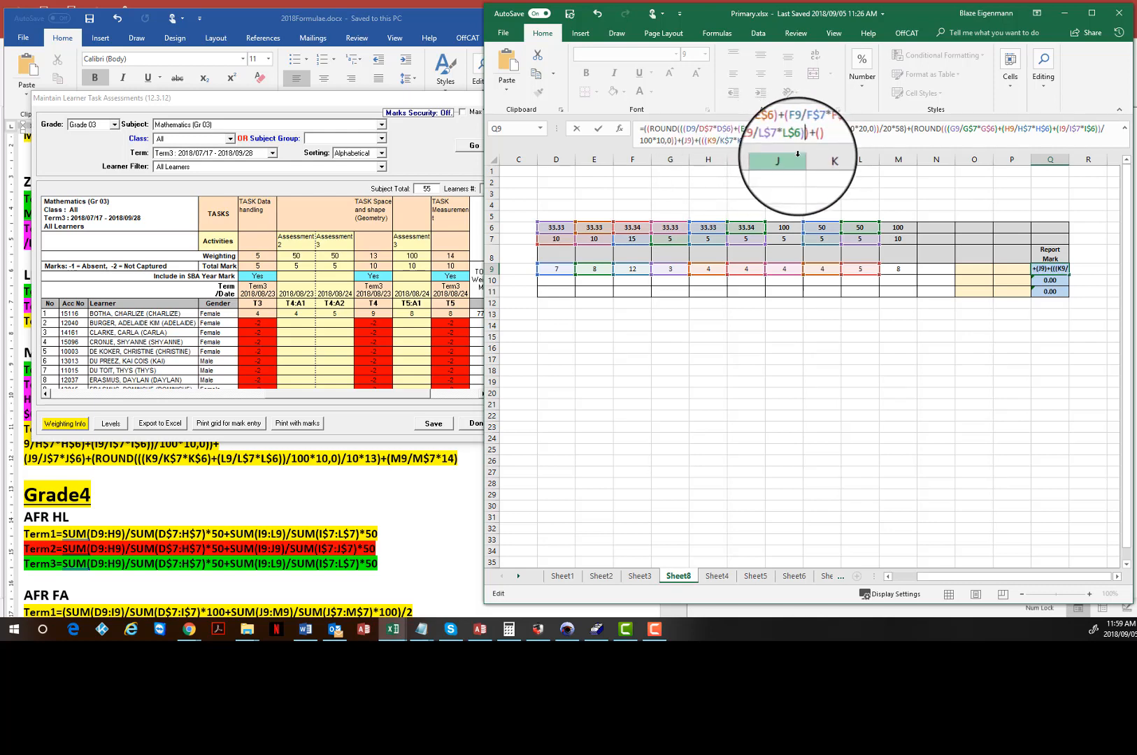
{"action": "type", "text": ")"}
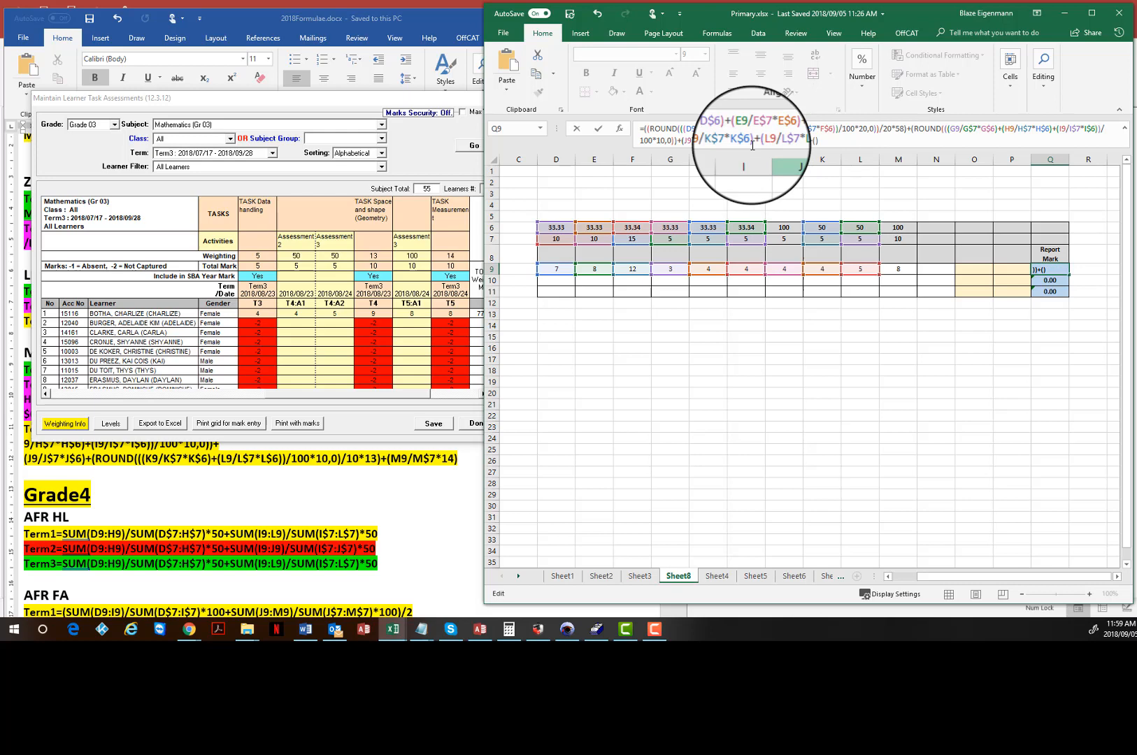
{"action": "left_click", "coordinate": [701, 142]}
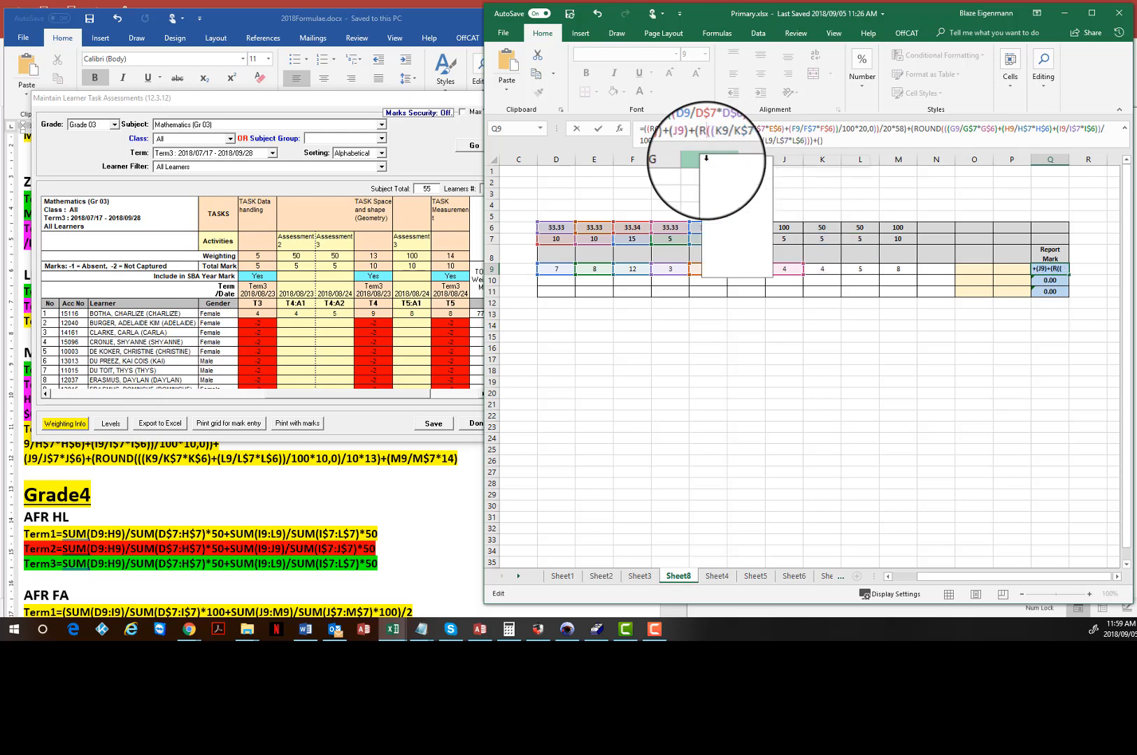
{"action": "type", "text": "ound"}
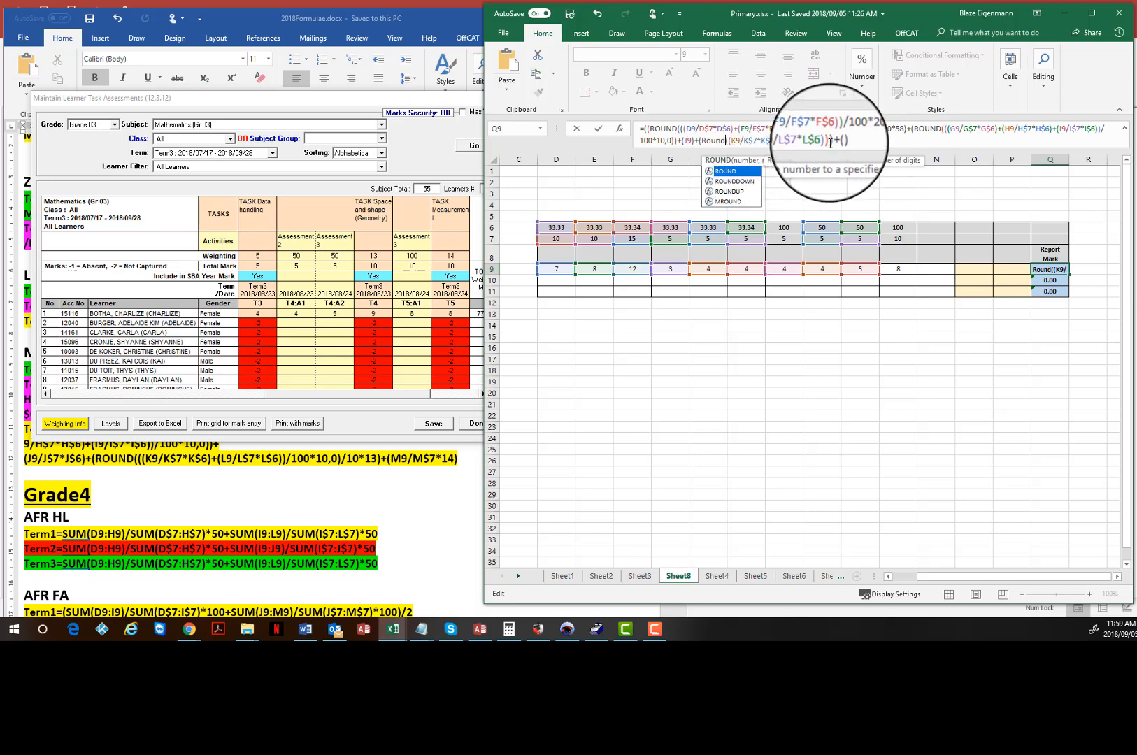
{"action": "left_click", "coordinate": [828, 141]}
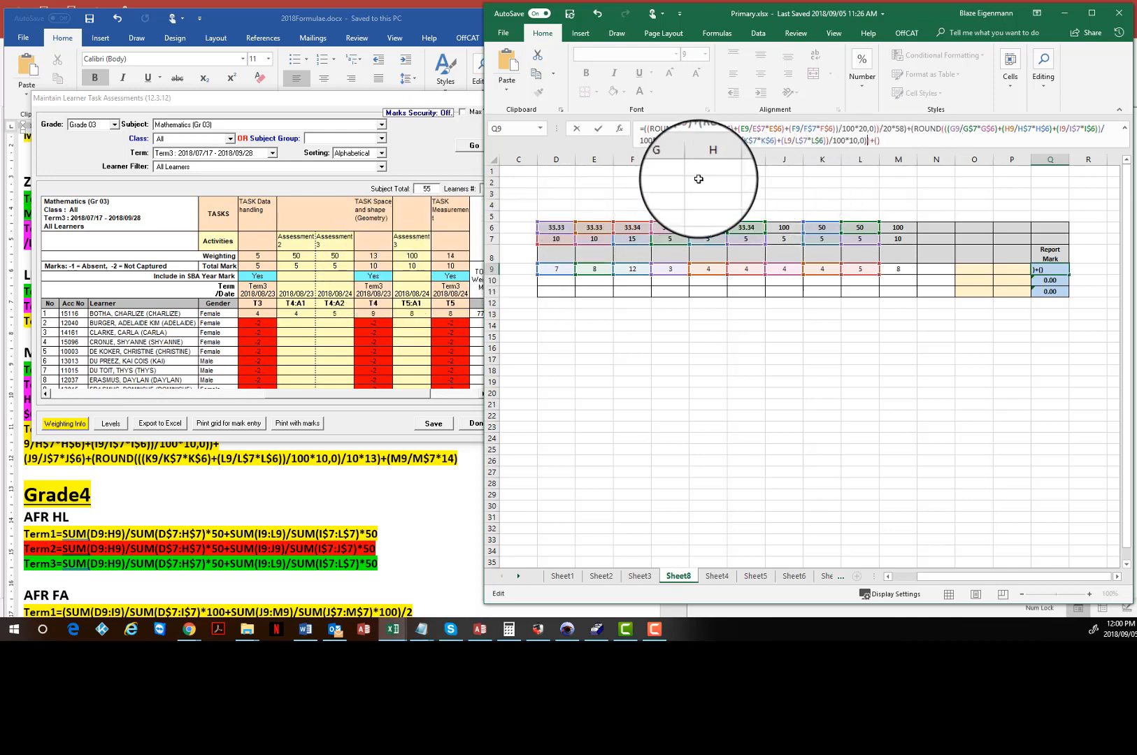
- Enclose the K and L Round group in an extra pair of brackets and weight it with /10*13
{"action": "left_click", "coordinate": [702, 140]}
{"action": "type", "text": "("}
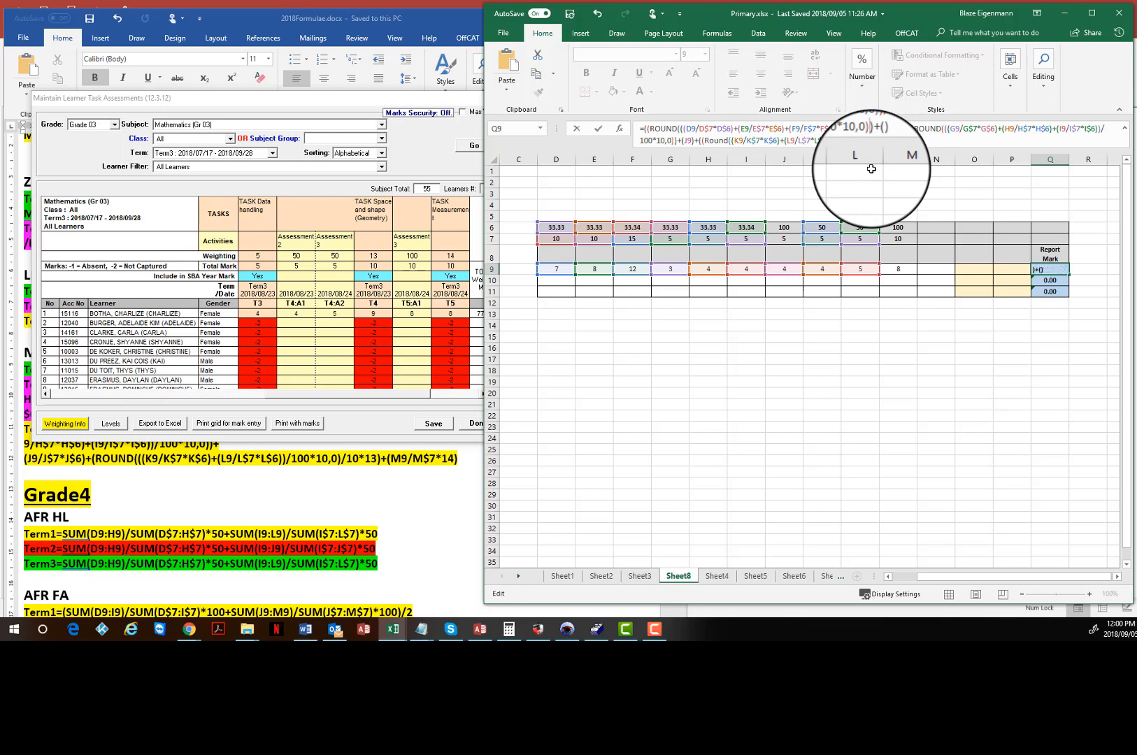
{"action": "type", "text": ")"}
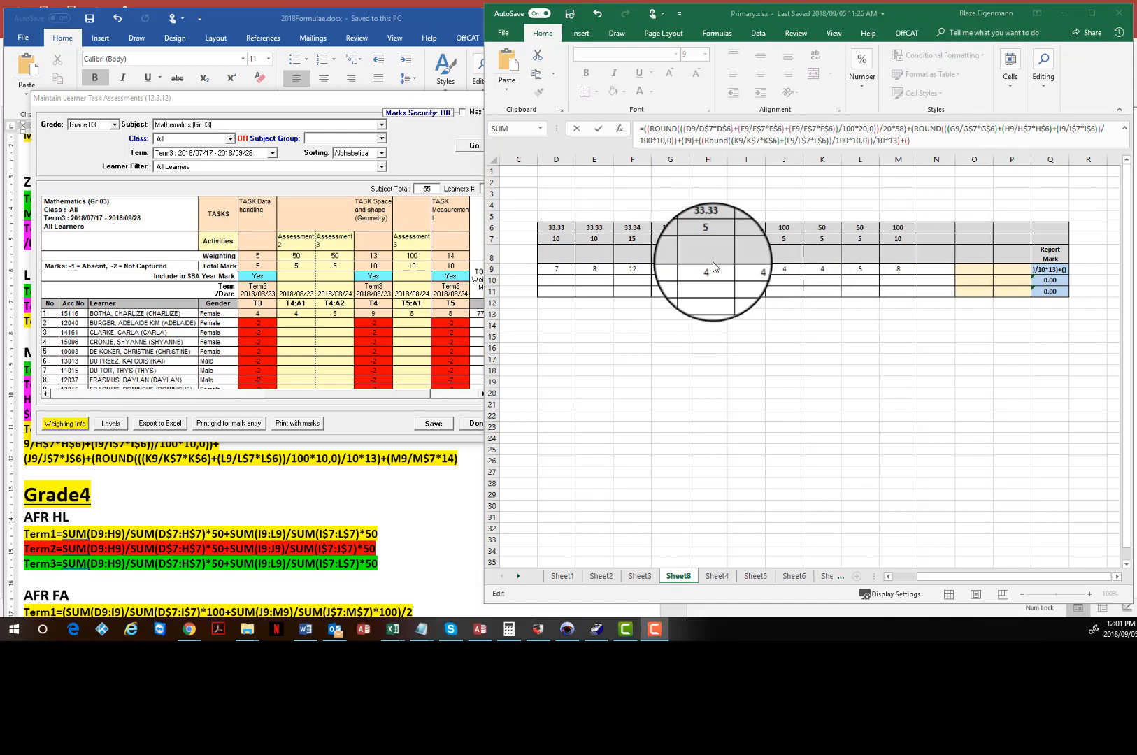
- Complete the last bracketed term in Q9 as (M9/M$7*14), locking the row reference of the total mark
{"action": "left_click", "coordinate": [907, 141]}
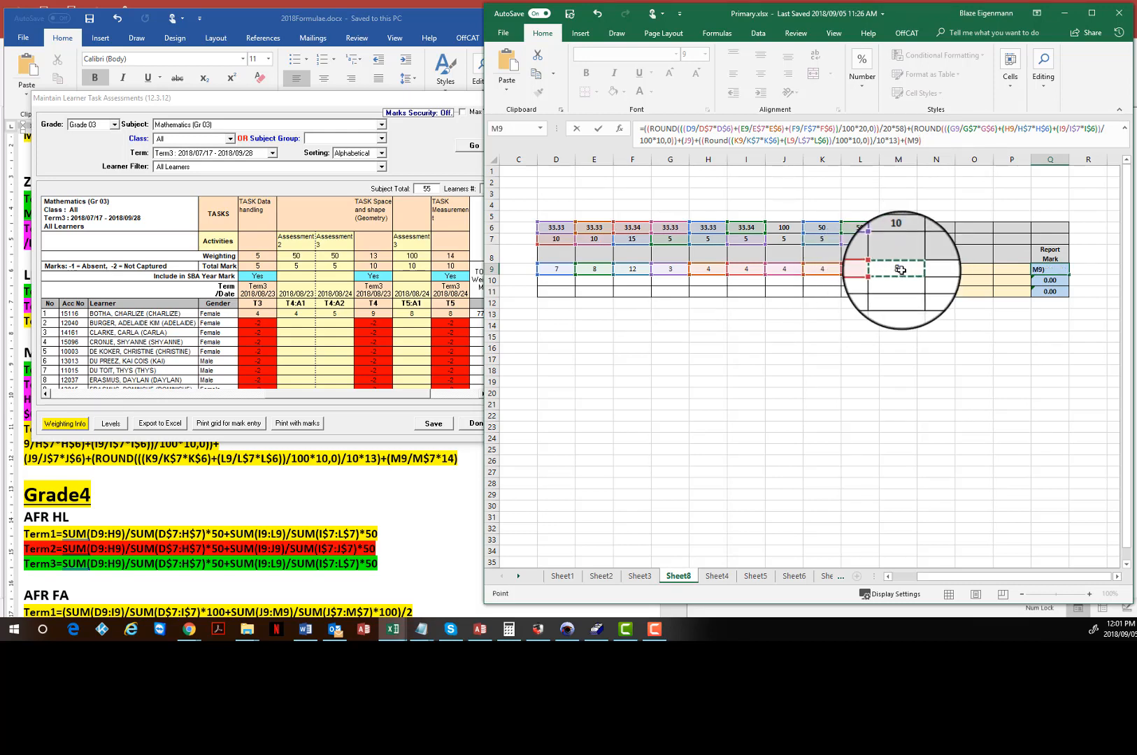
{"action": "type", "text": "/M7*"}
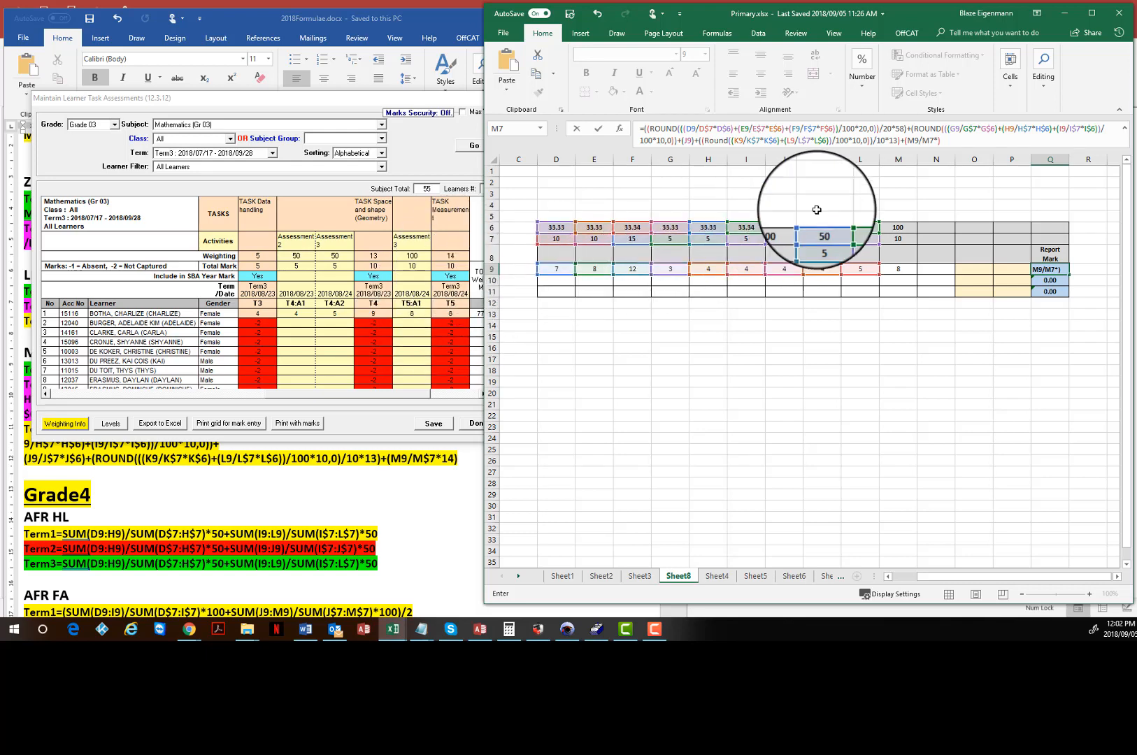
{"action": "type", "text": ")"}
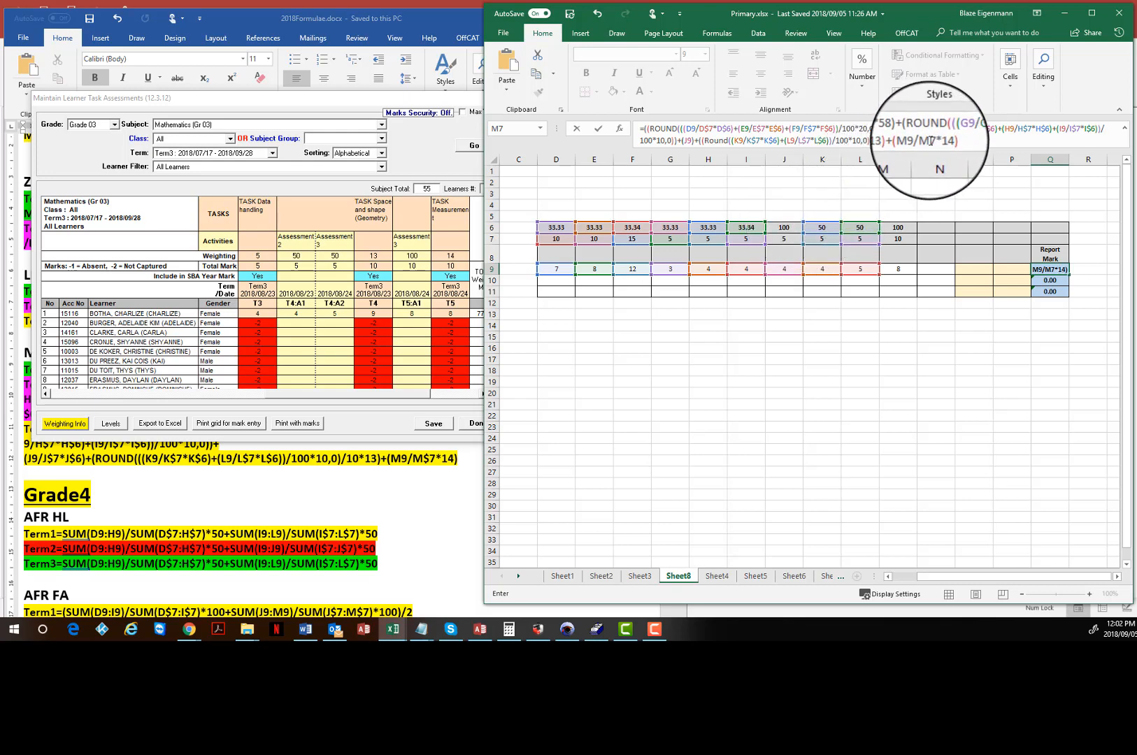
{"action": "left_click", "coordinate": [926, 141]}
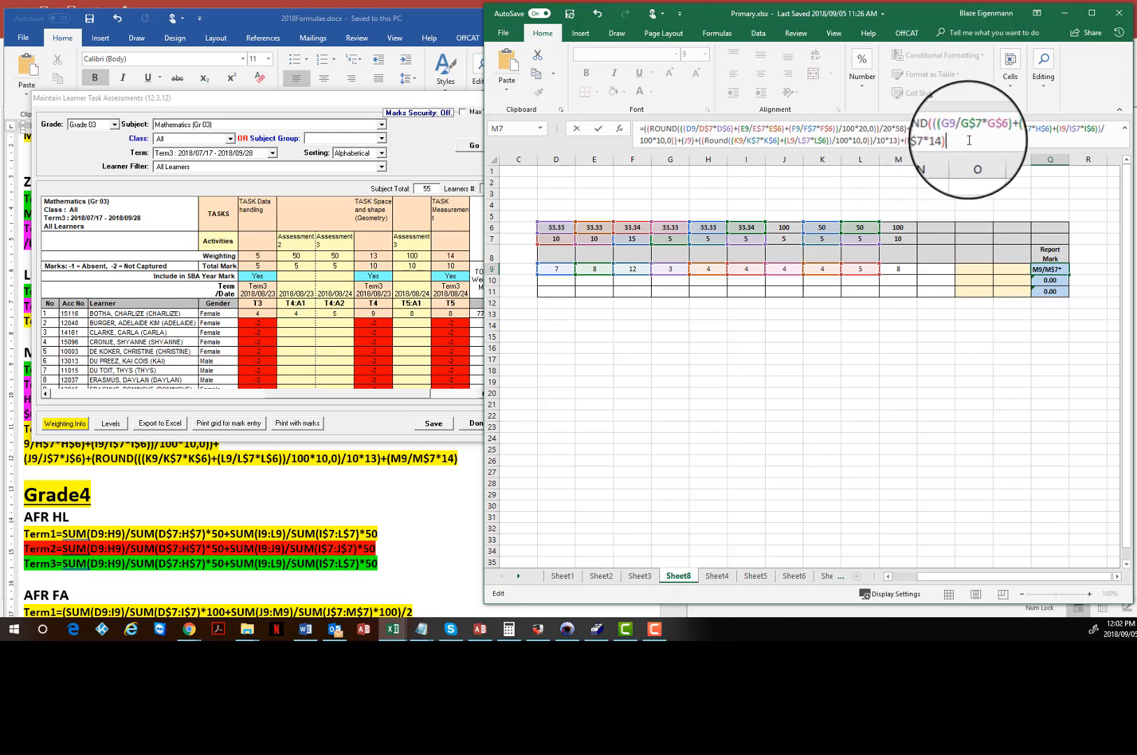
- Correct the opening brackets of the K and L part in Q9 to ((ROUND(((K9/K$7*K$6), then commit and recheck the formula
{"action": "key", "text": "Return"}
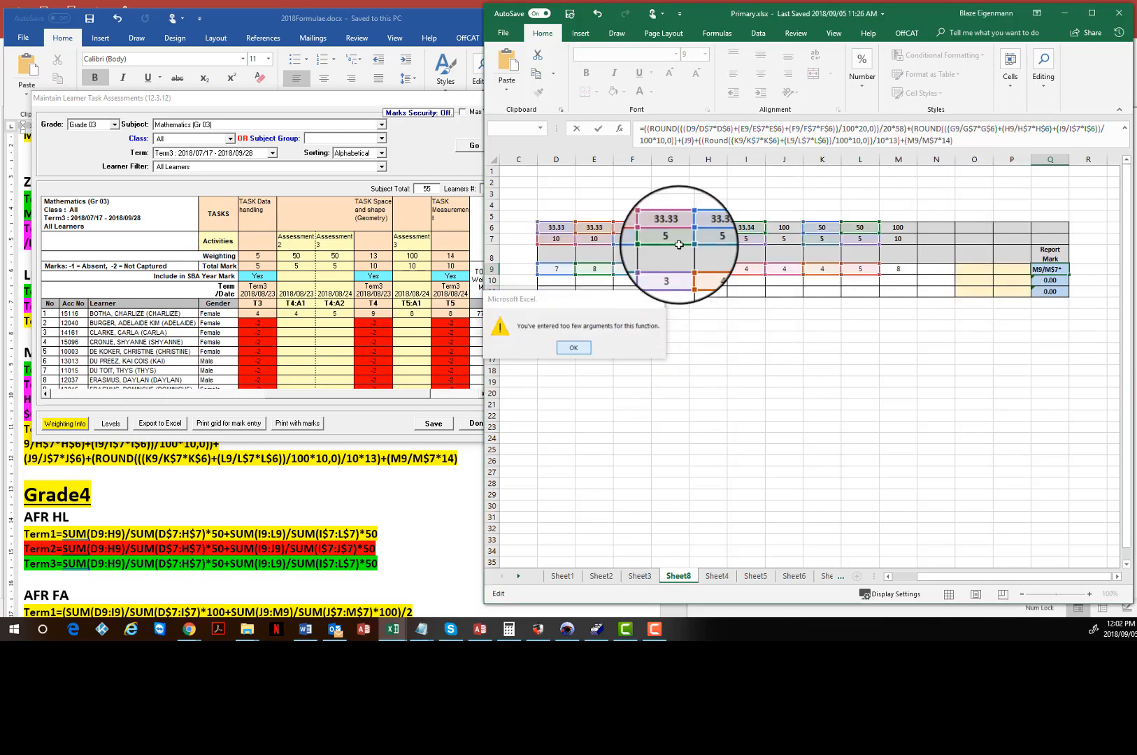
{"action": "key", "text": "Return"}
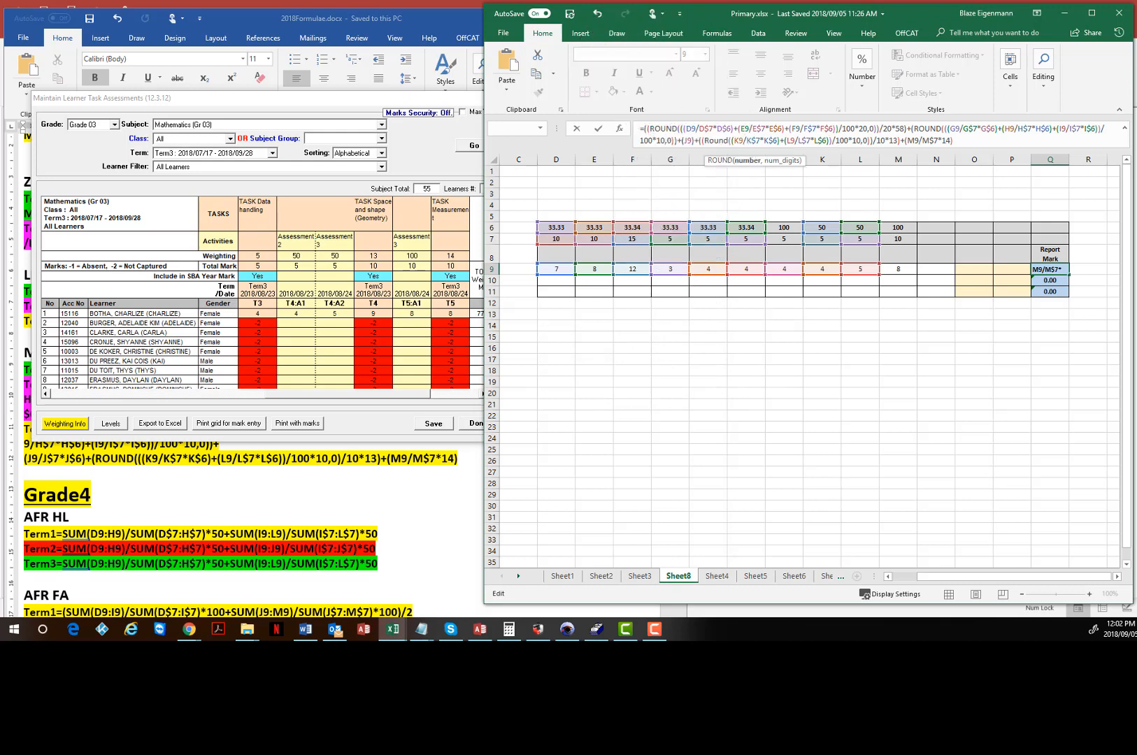
{"action": "key", "text": "Return"}
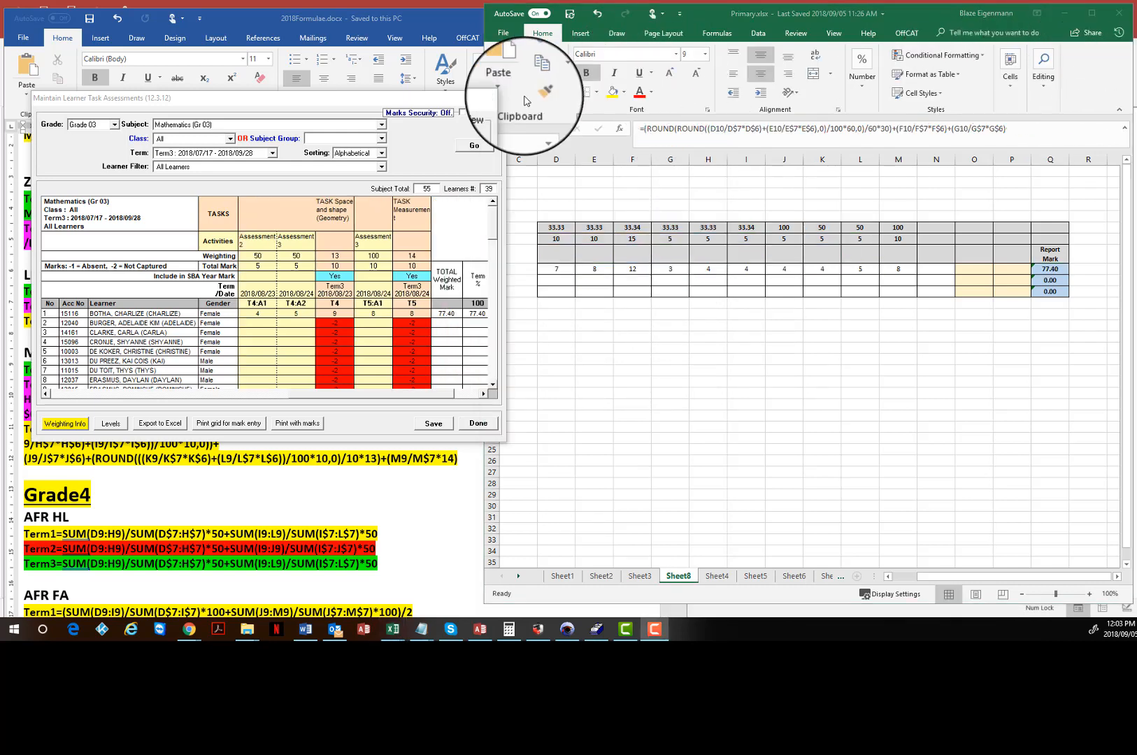
{"action": "left_click", "coordinate": [1054, 274]}
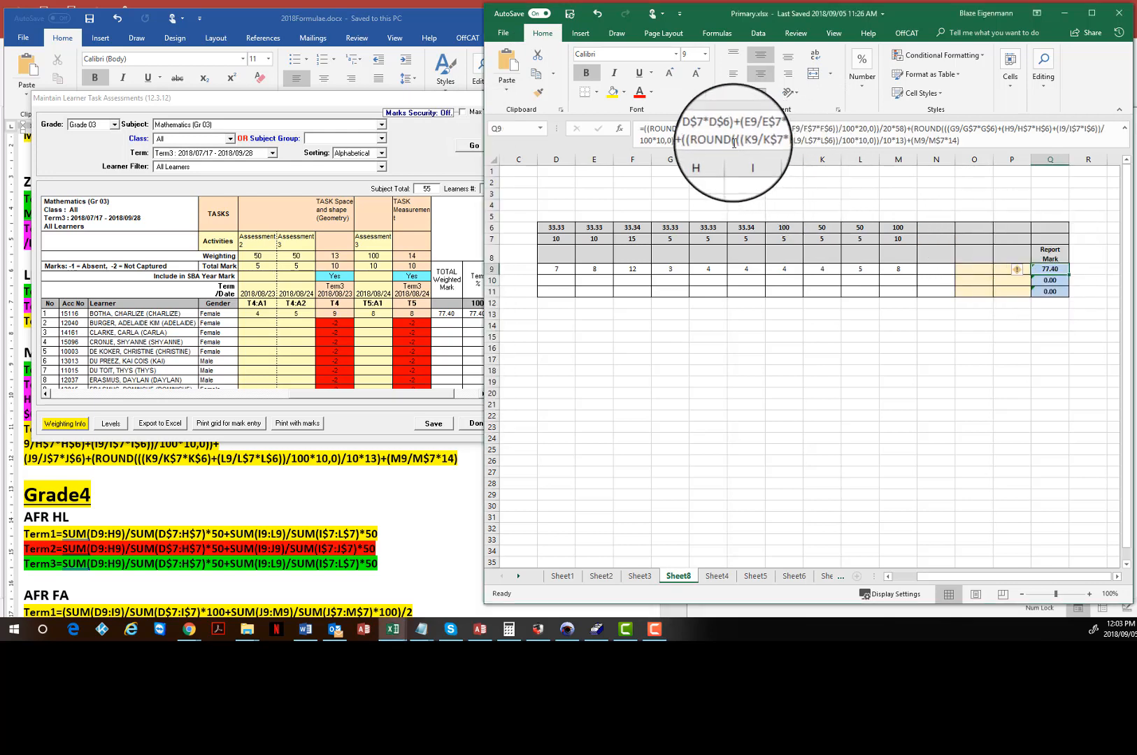
{"action": "left_click", "coordinate": [733, 142]}
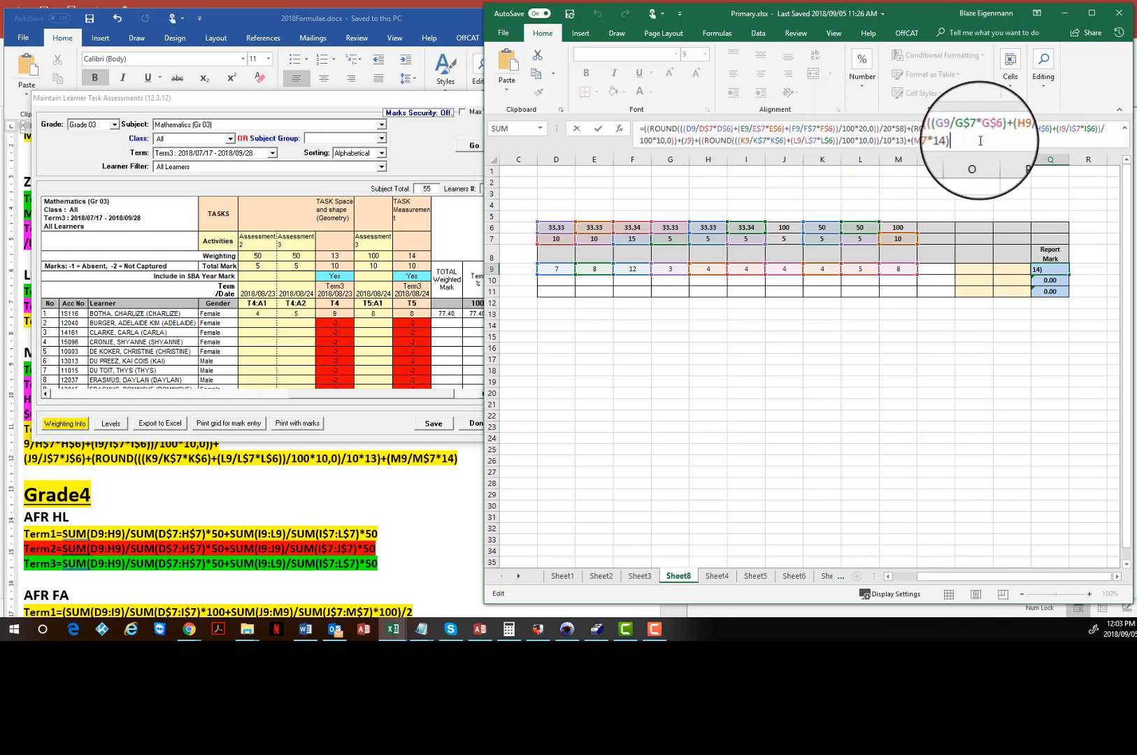
{"action": "key", "text": "Return"}
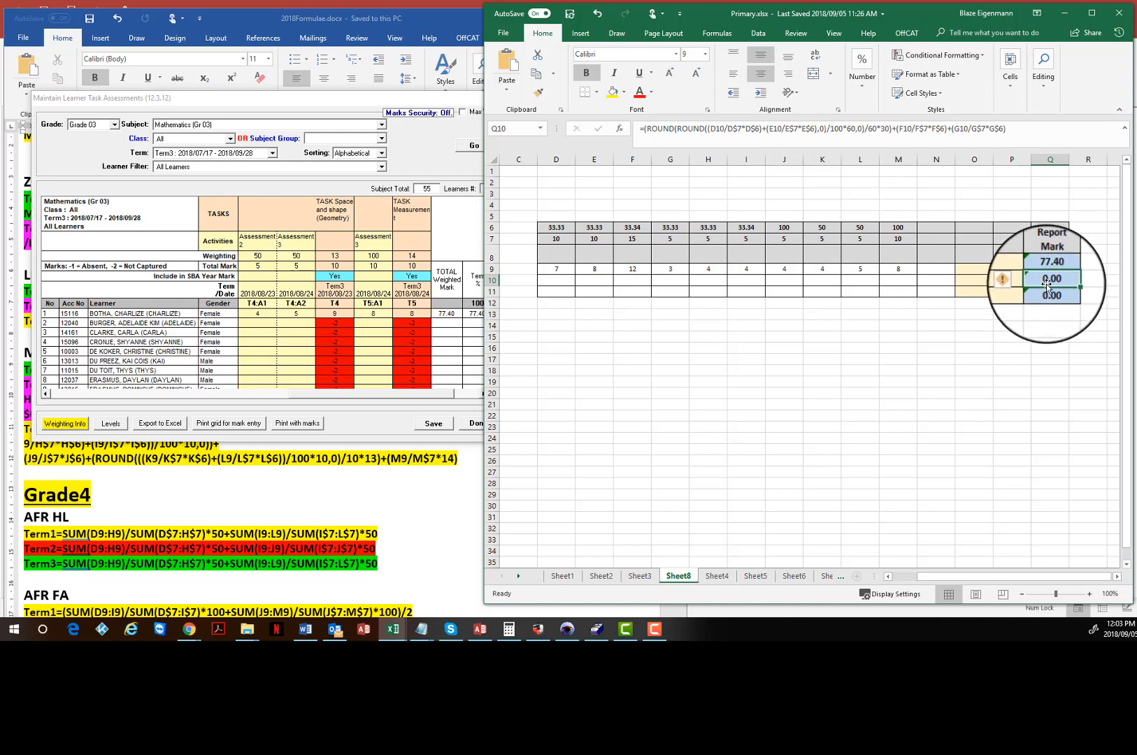
- In the Word document 2018Formulae.docx, replace the Mathematics Term3 formula with the one copied from Q9 and highlight it yellow
{"action": "left_click", "coordinate": [1054, 270]}
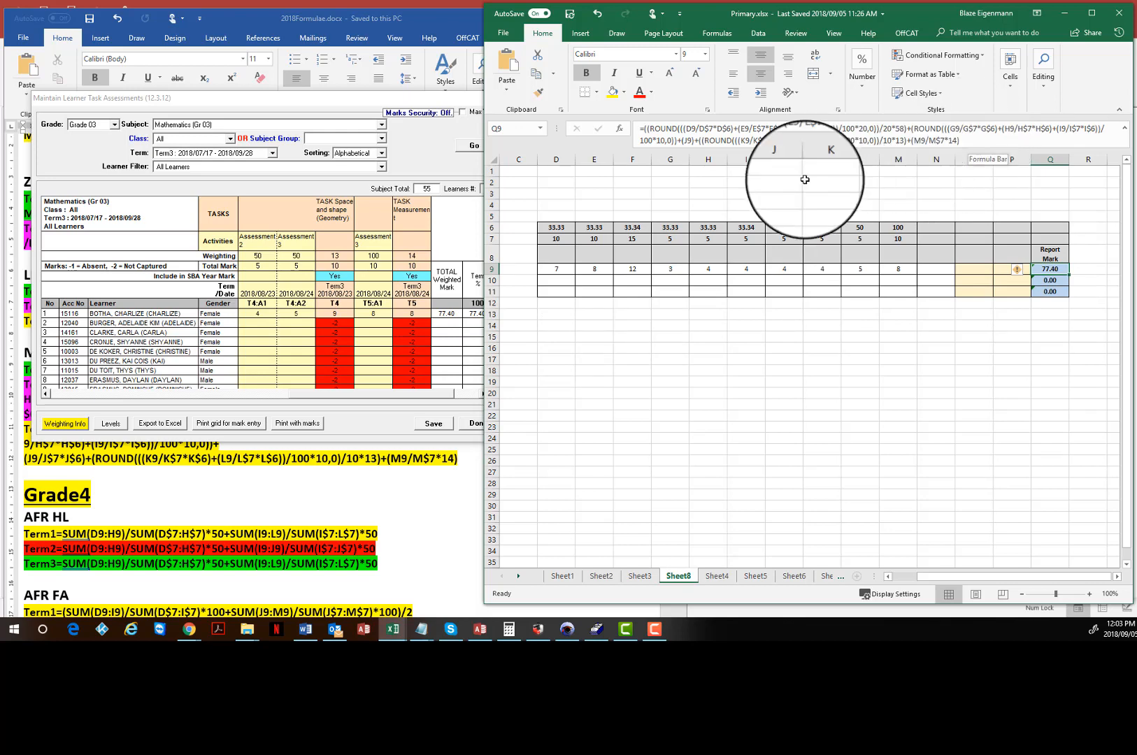
{"action": "left_click", "coordinate": [952, 132]}
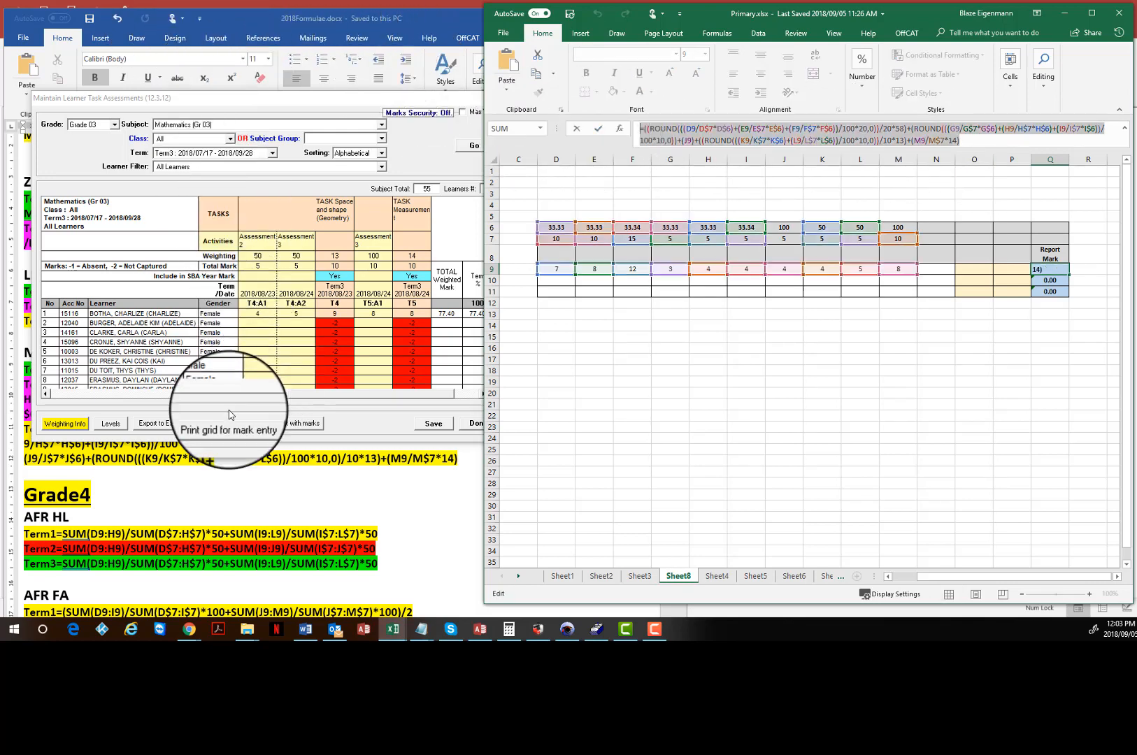
{"action": "left_click", "coordinate": [232, 458]}
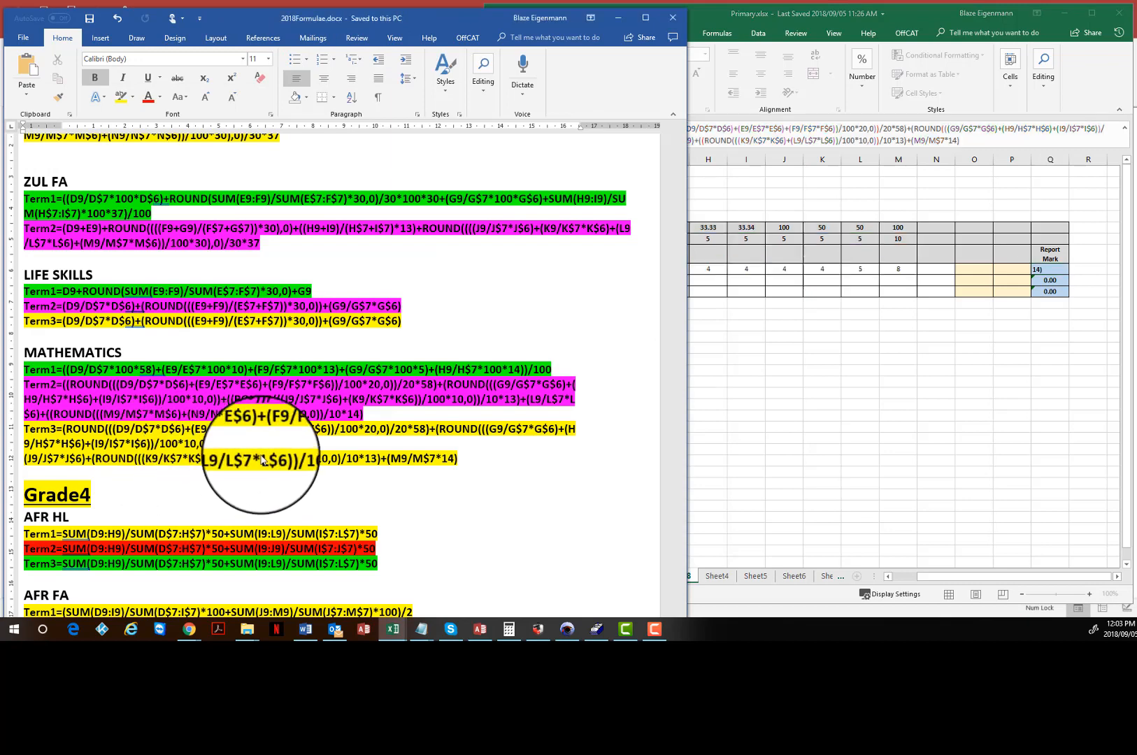
{"action": "left_click_drag", "start_coordinate": [458, 459], "coordinate": [63, 431]}
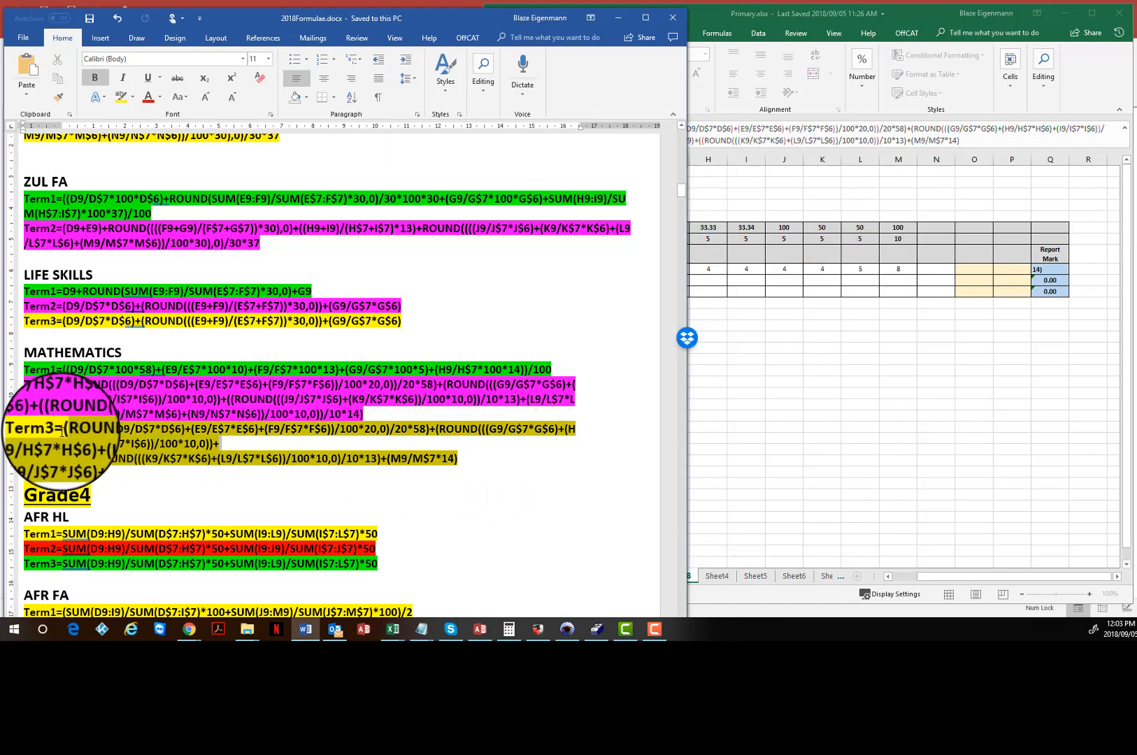
{"action": "type", "text": "((ROUND(((D9/D$7*D$6)+(E9/E$7*E$6)+(F9/F$7*F$6))/100*20,0))/20*58)+(ROUND(((G9/G$7*G$6)+(H9/H$7*H$6)+(I9/I$7*I$6))/100*10,0))+(J9)+((ROUND(((K9/K$7*K$6)+(L9/L$7*L$6))/100*10,0))/10*13)+(M9/M$7*14)"}
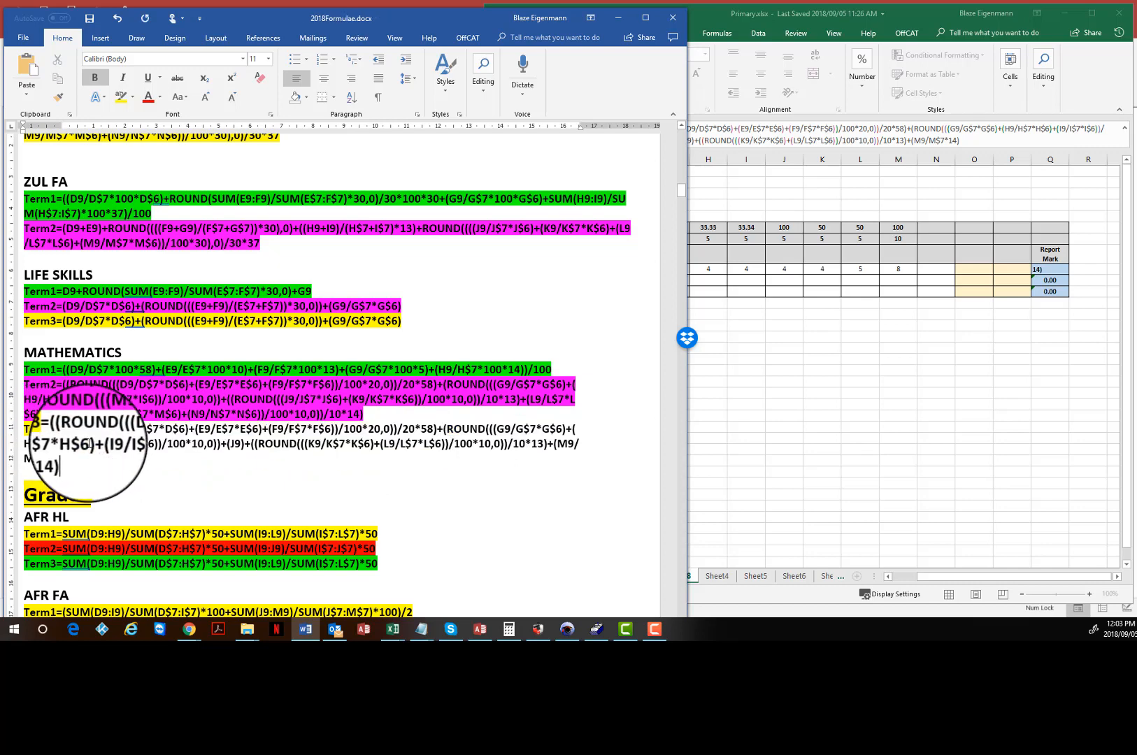
{"action": "left_click_drag", "start_coordinate": [83, 462], "coordinate": [55, 429]}
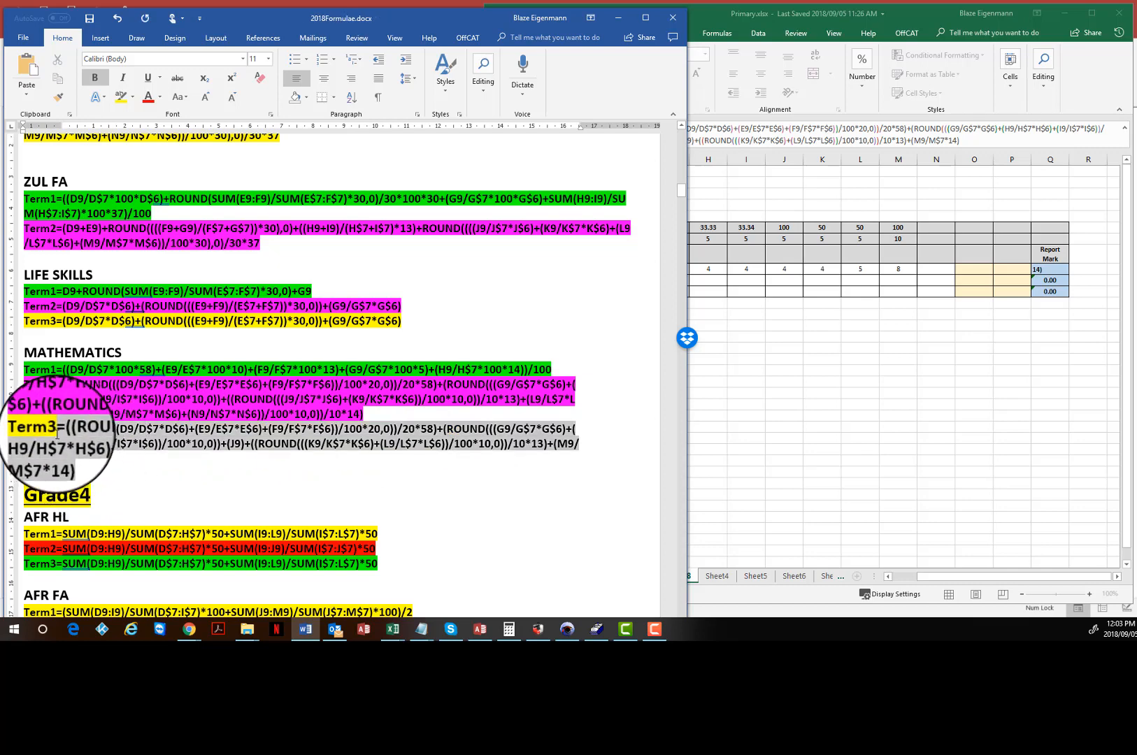
{"action": "left_click", "coordinate": [118, 98]}
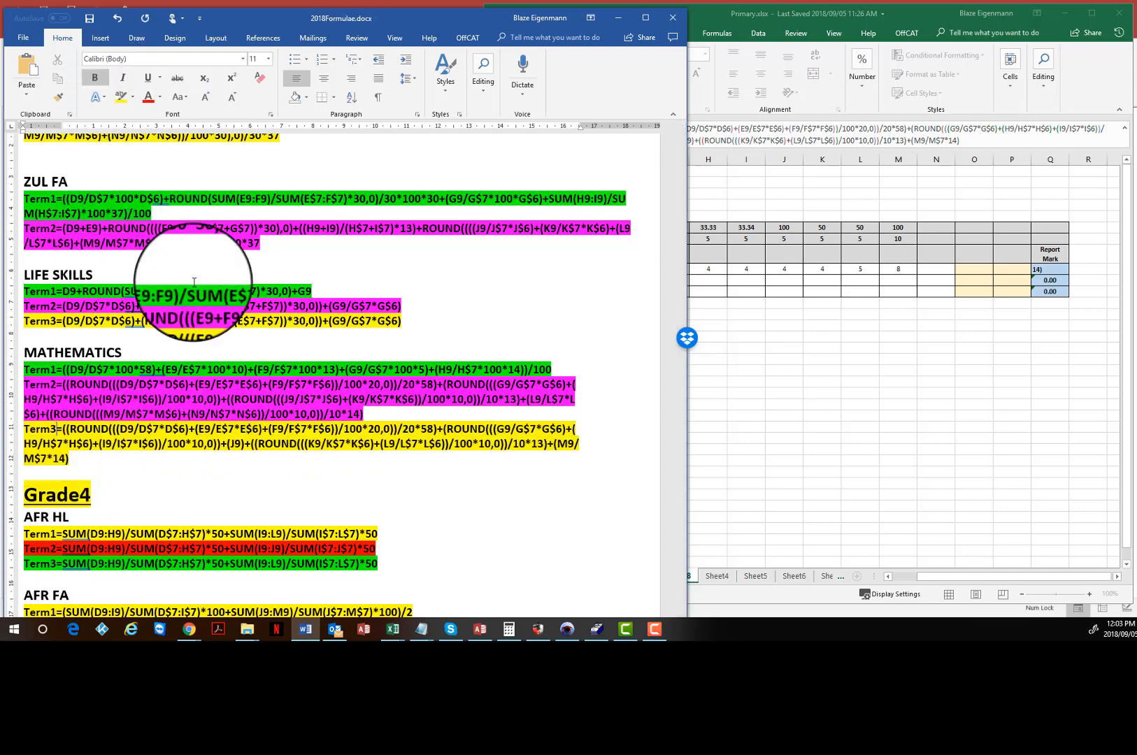